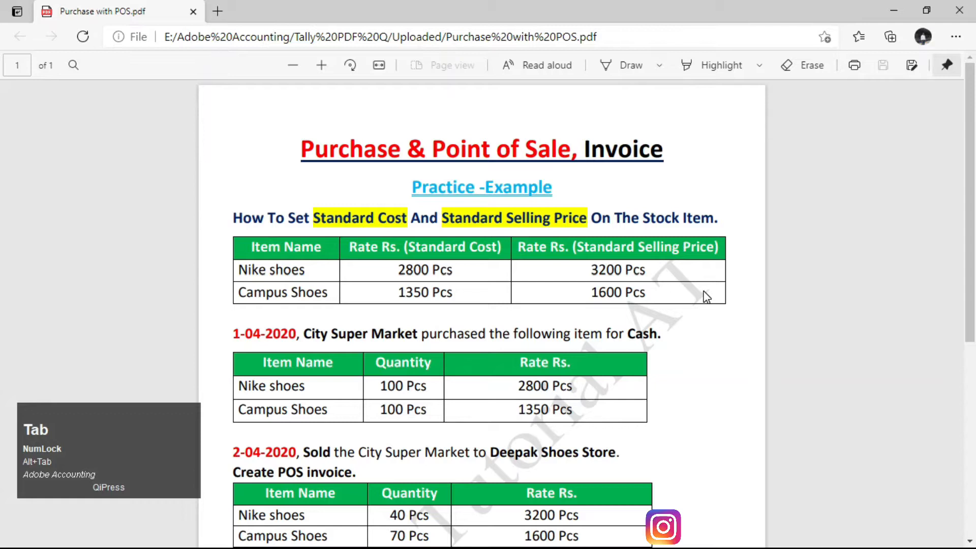
Review the exercise PDF's title, Standard Cost heading, City Super Market lines and Stock Summary step.
scroll(552, 273, "up", 2, "ctrl")
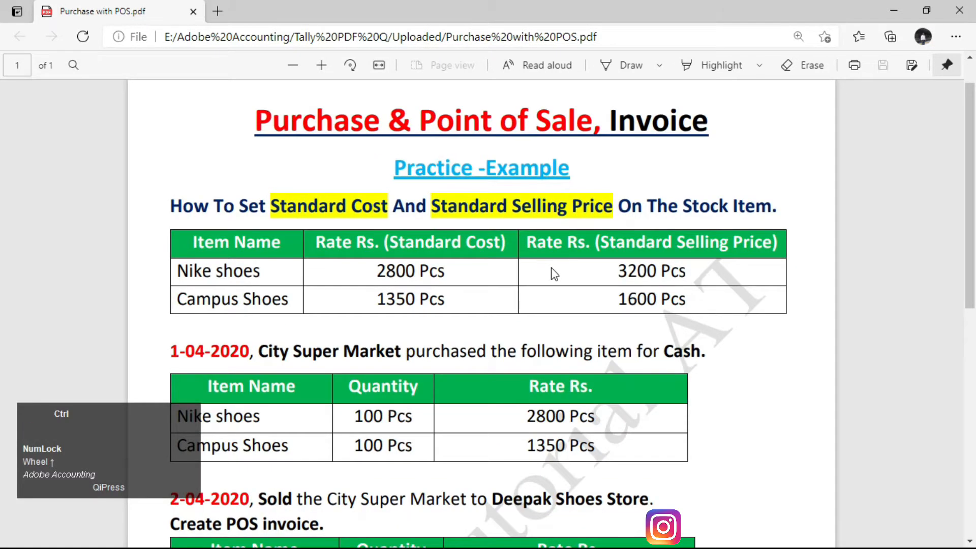
scroll(553, 274, "up", 1, "ctrl")
left_click_drag(225, 158, 334, 163)
left_click(421, 172)
left_click_drag(421, 171, 590, 167)
scroll(488, 317, "down", 1)
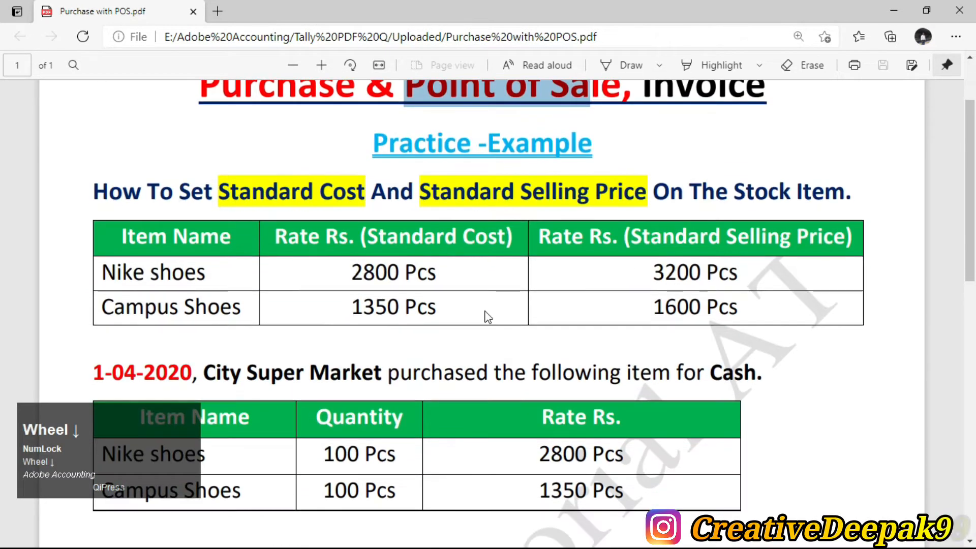
left_click_drag(218, 195, 646, 196)
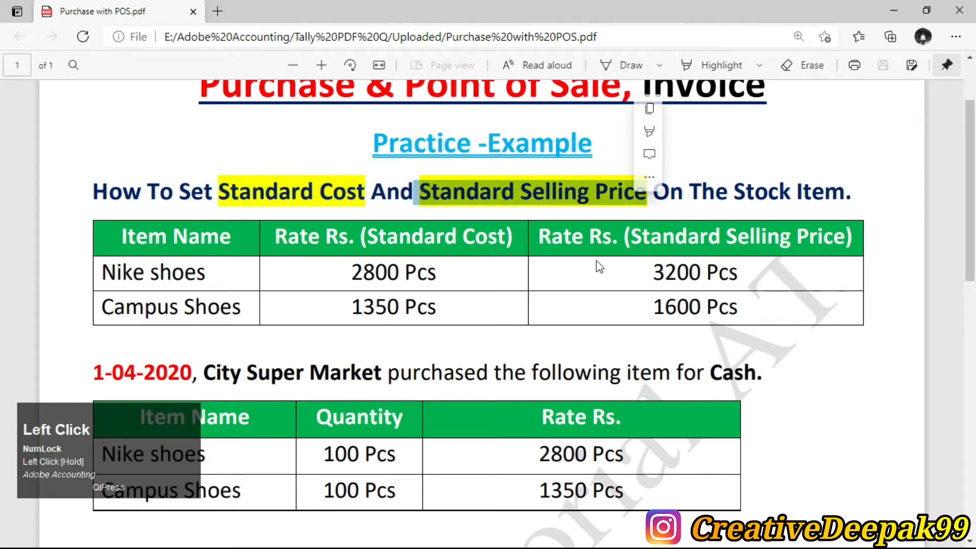
scroll(598, 267, "down", 4)
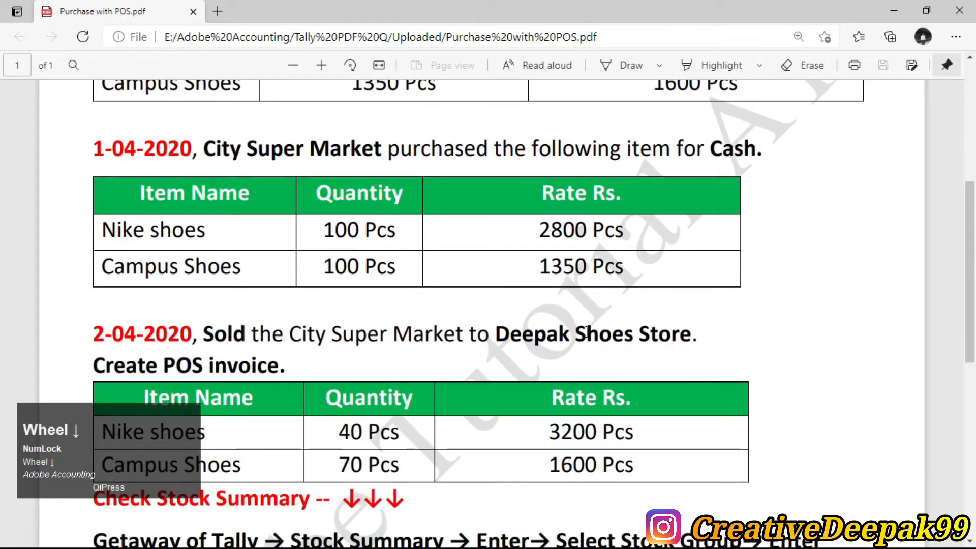
left_click_drag(230, 157, 399, 163)
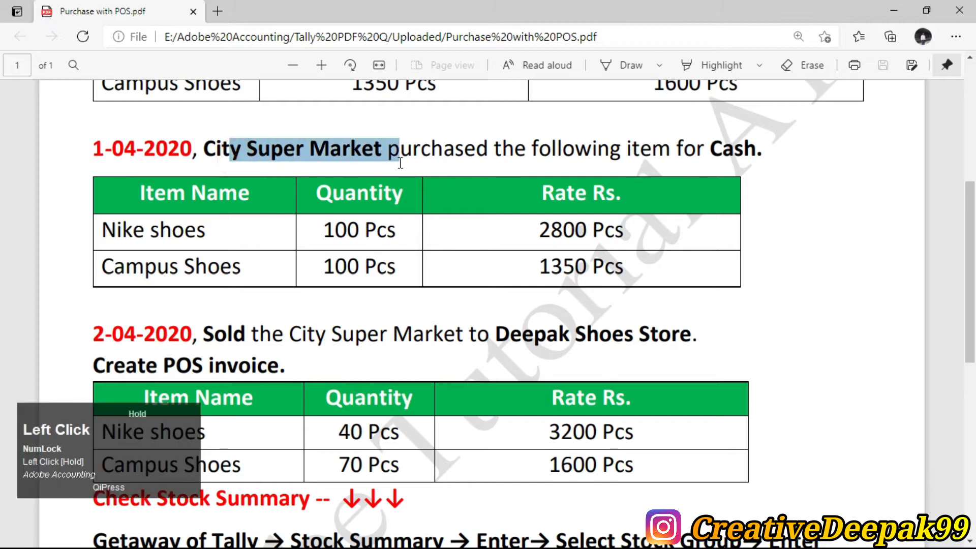
left_click_drag(272, 337, 508, 336)
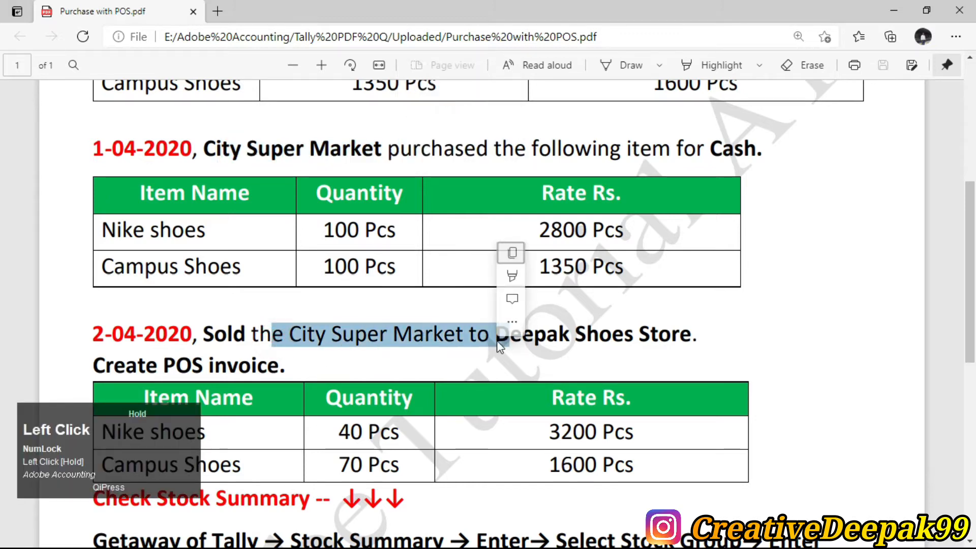
left_click(394, 334)
scroll(393, 346, "down", 3)
left_click_drag(262, 405, 470, 404)
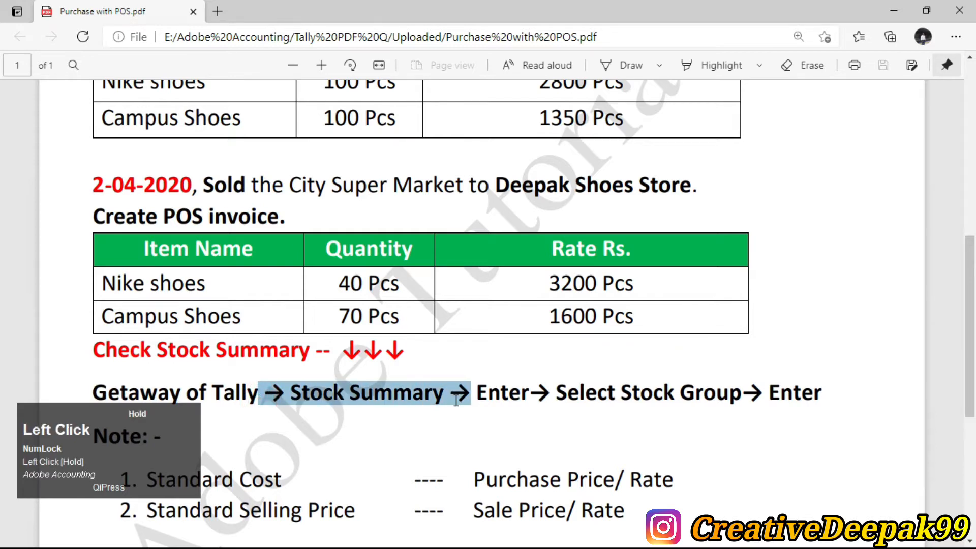
left_click(628, 404)
scroll(535, 378, "up", 8)
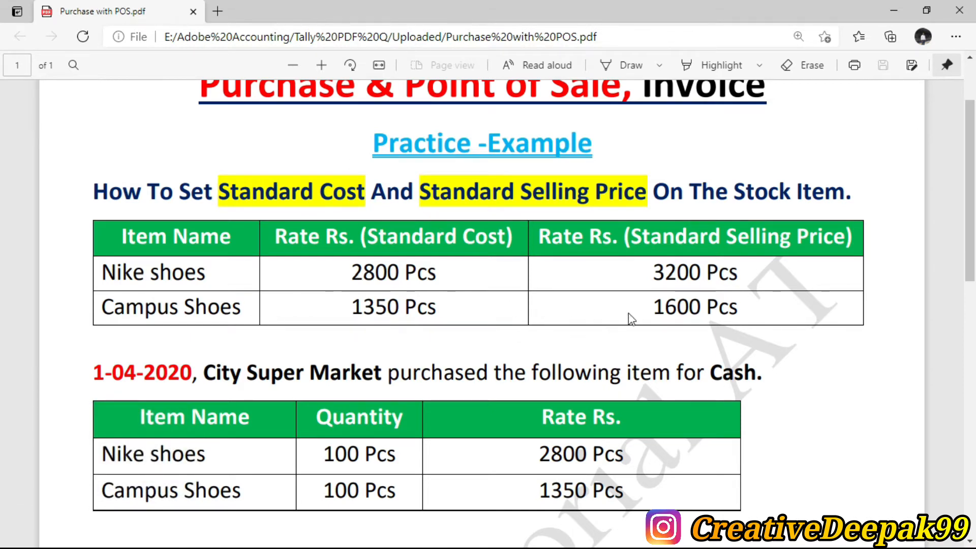
scroll(590, 327, "up", 2)
scroll(407, 289, "down", 2)
In TallyPrime, begin a new voucher type named 'Pos invoice'.
key("alt+Tab")
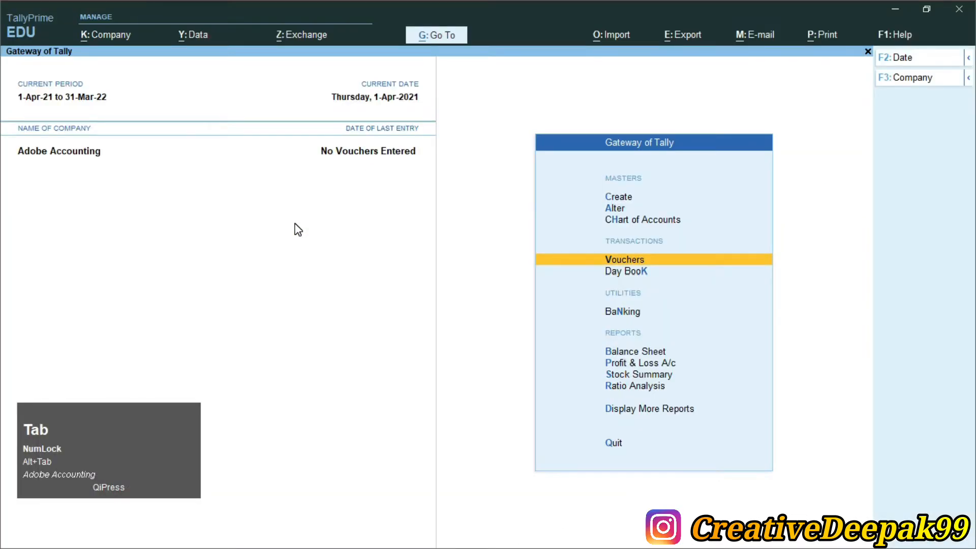
key("Up")
key("Up")
key("Up")
key("Return")
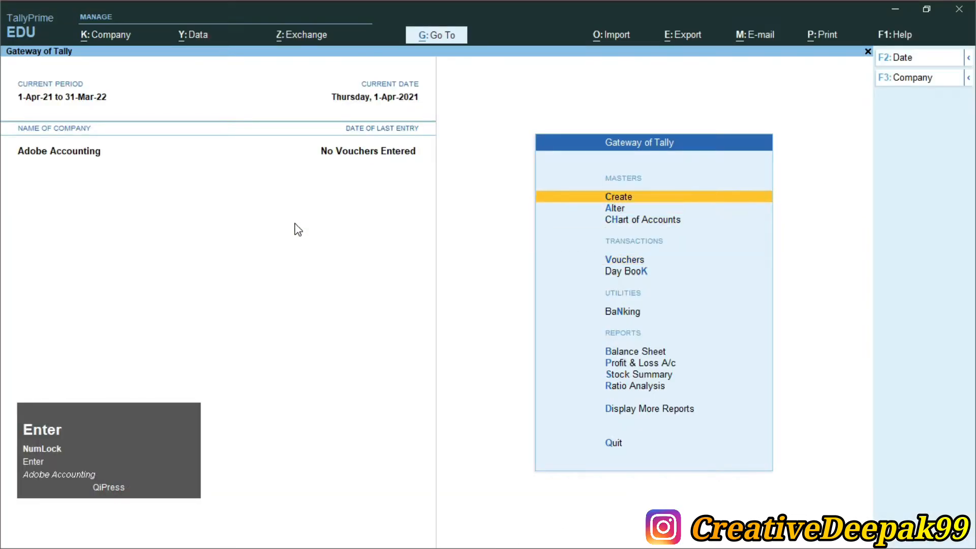
key("Down")
key("Down")
key("Down")
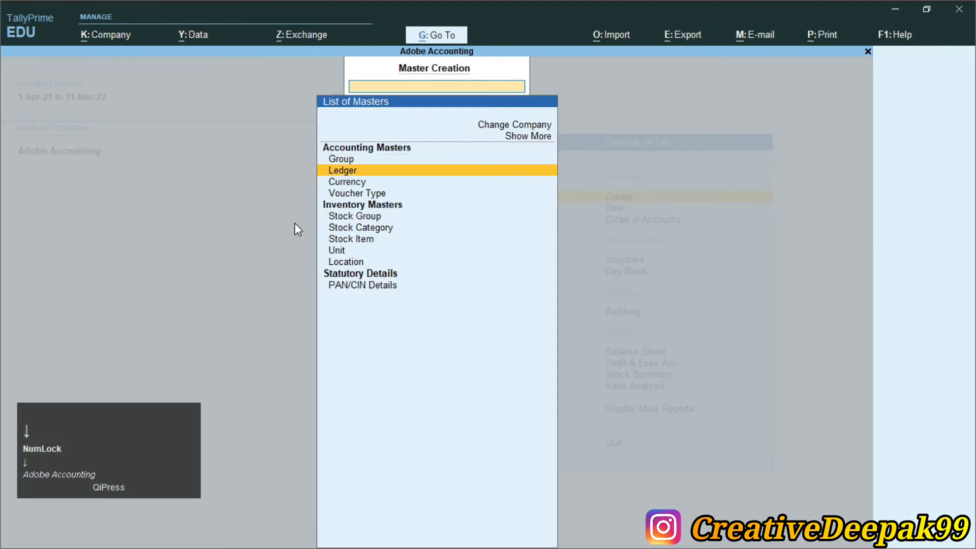
key("Return")
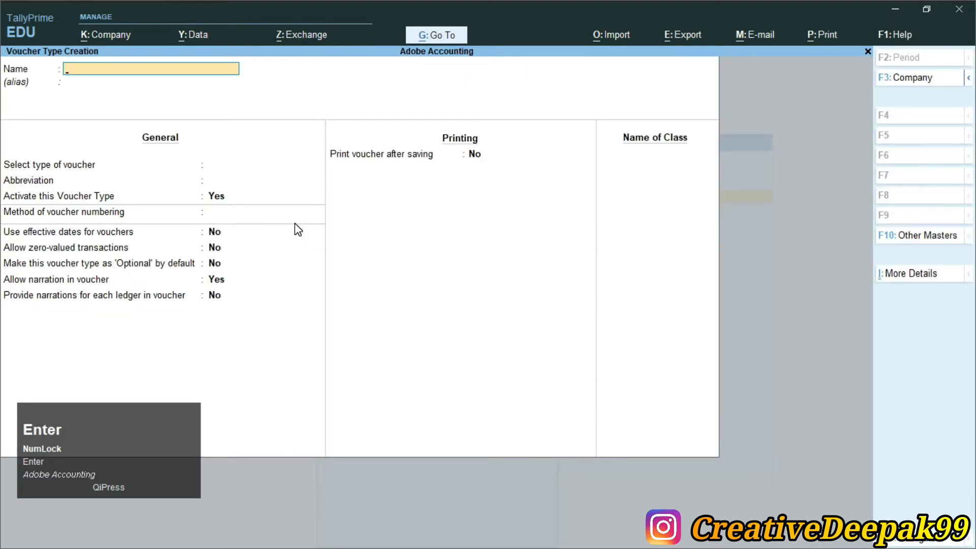
type("Pos i")
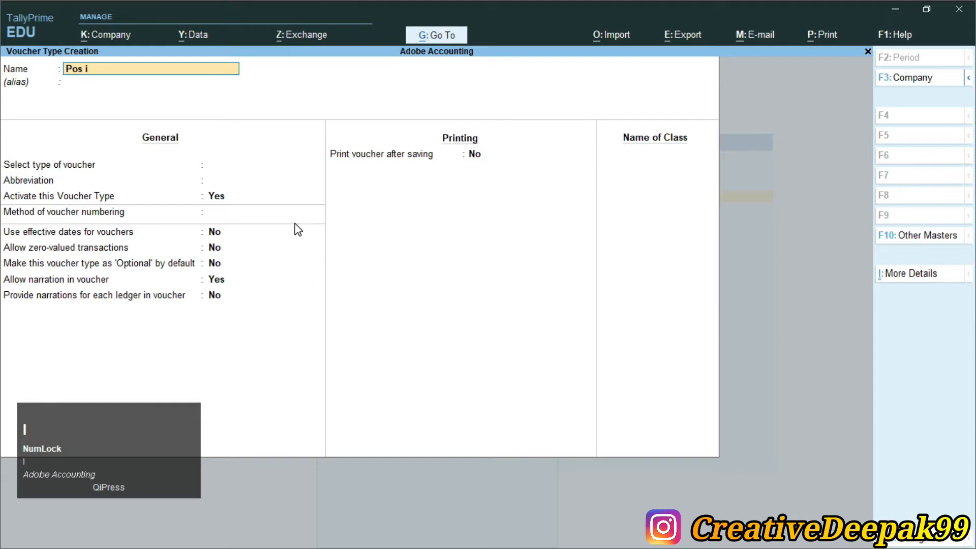
type("nvoice")
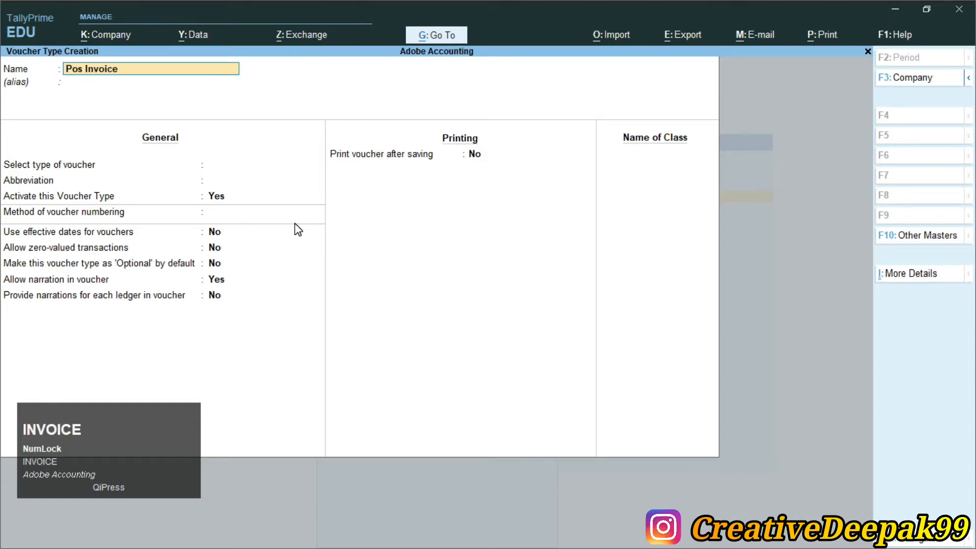
key("Return")
key("Return")
Set its type of voucher to Sales, marking the field with on-screen highlights.
type("S")
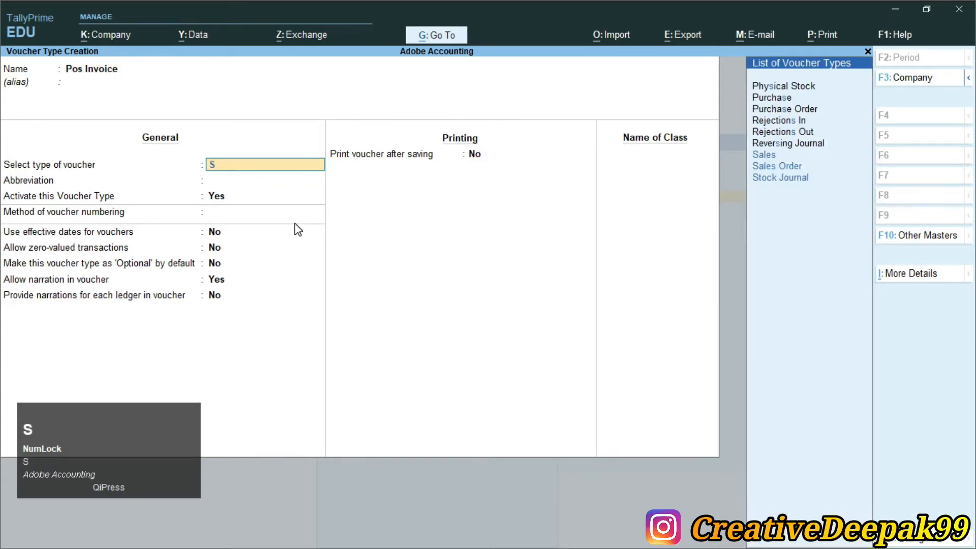
key("Down")
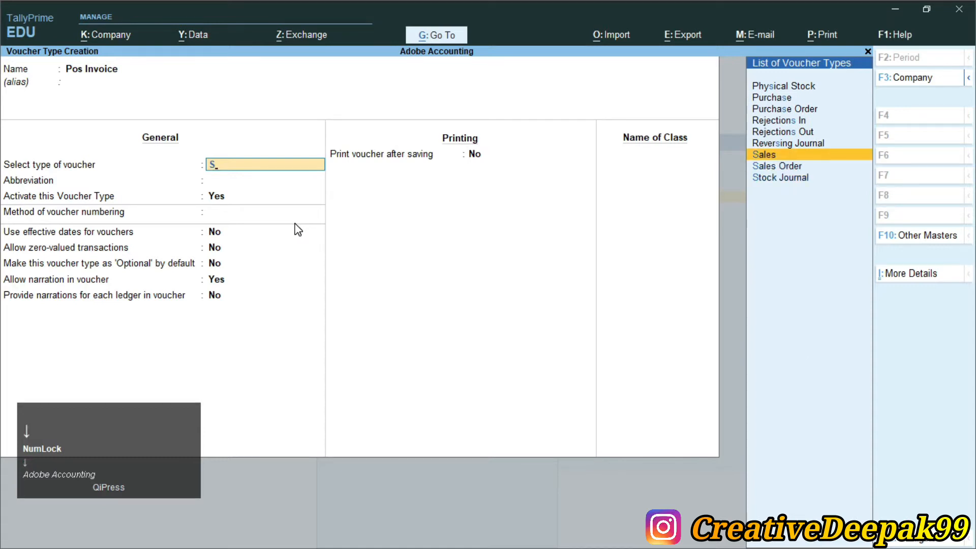
key("ctrl+2")
mouse_move(1, 146)
left_mouse_down()
mouse_move(146, 177)
mouse_move(312, 178)
left_mouse_up()
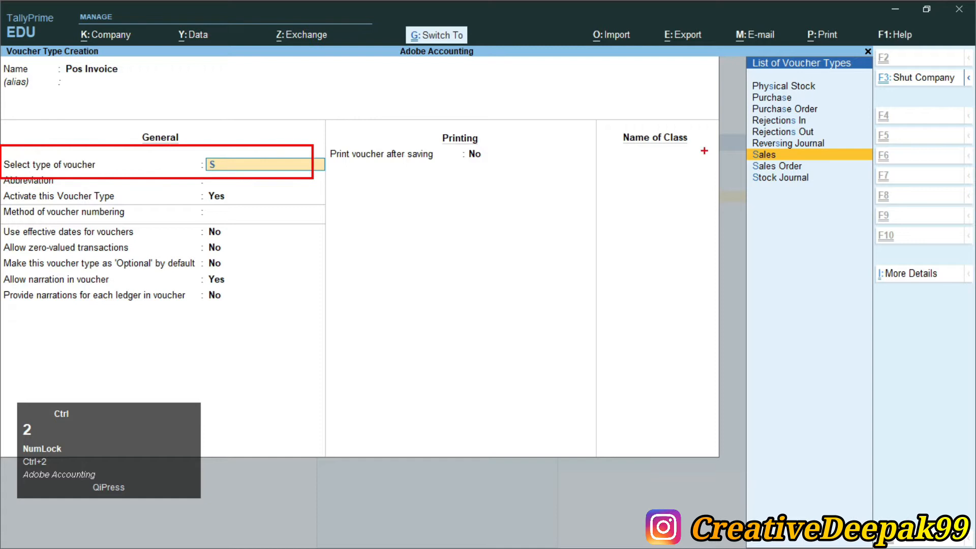
left_click_drag(744, 147, 805, 160)
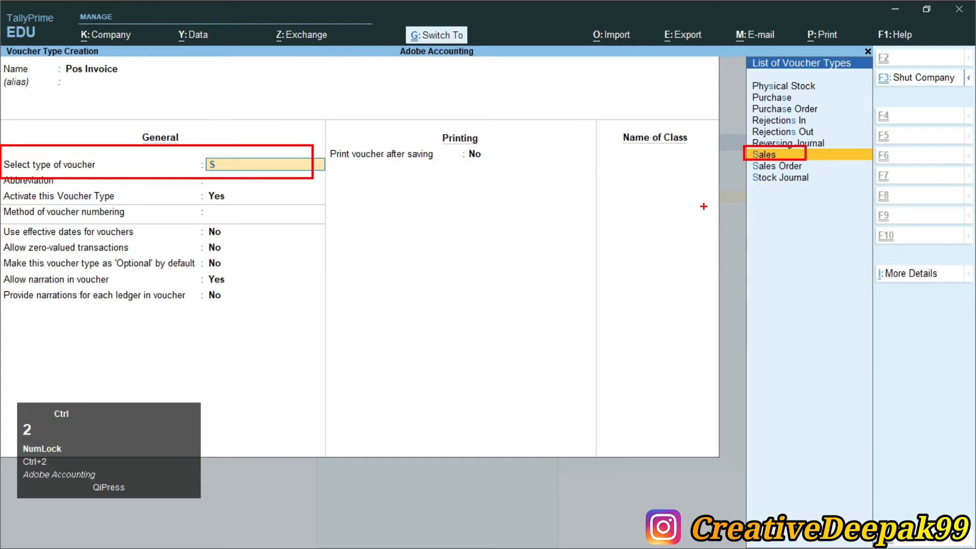
key("Return")
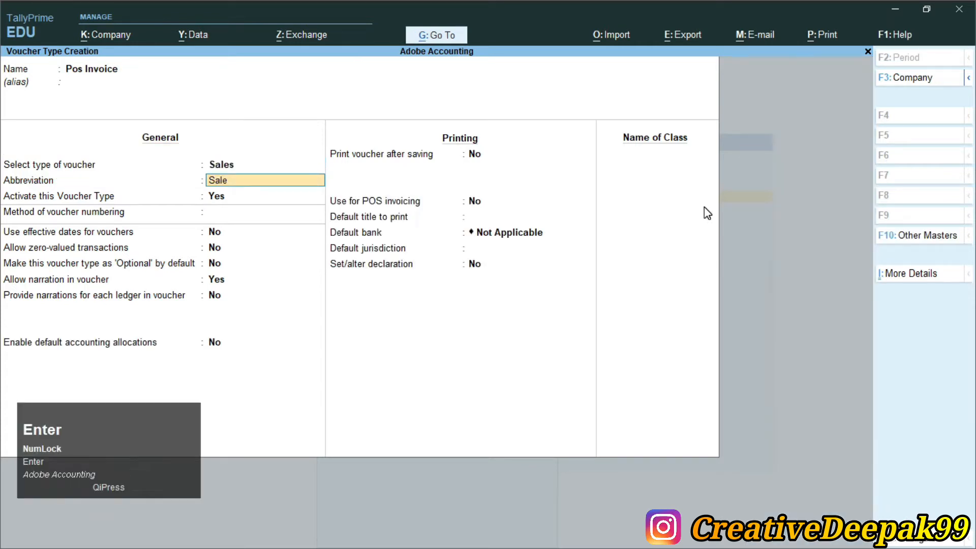
Keep abbreviation Sale and automatic numbering, and set Print voucher after saving to Yes.
key("Return")
key("Return")
key("Return")
key("Return")
key("Return")
key("Return")
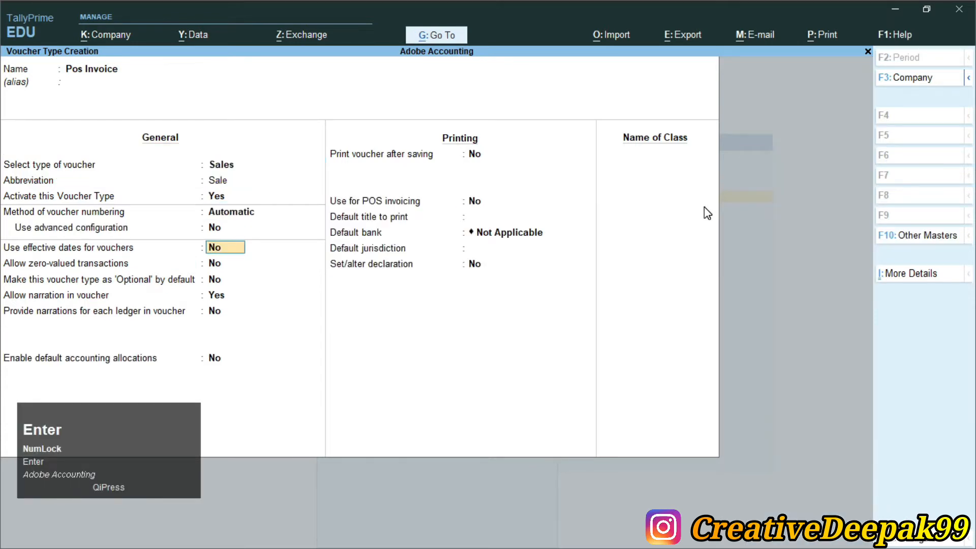
key("Return")
key("Return")
key("Return")
key("Return")
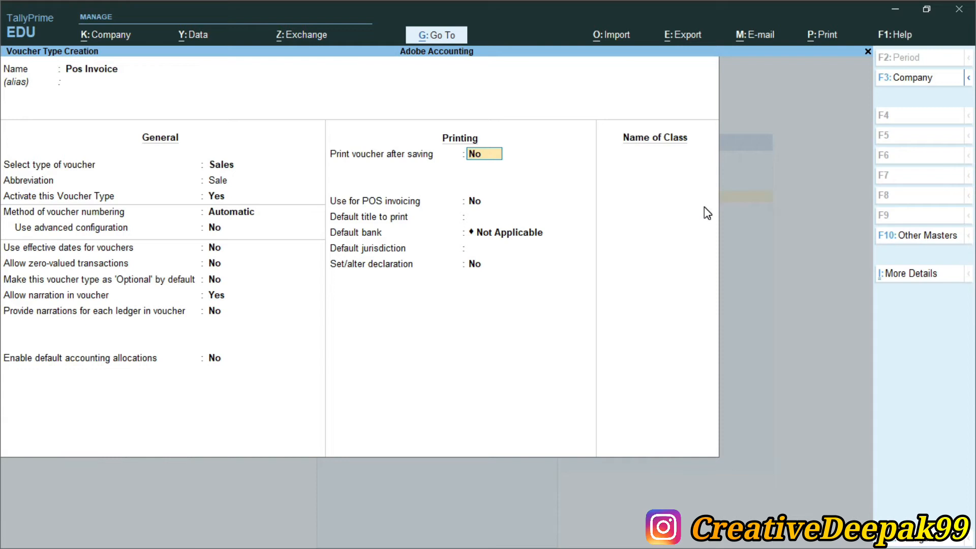
type("y")
key("Return")
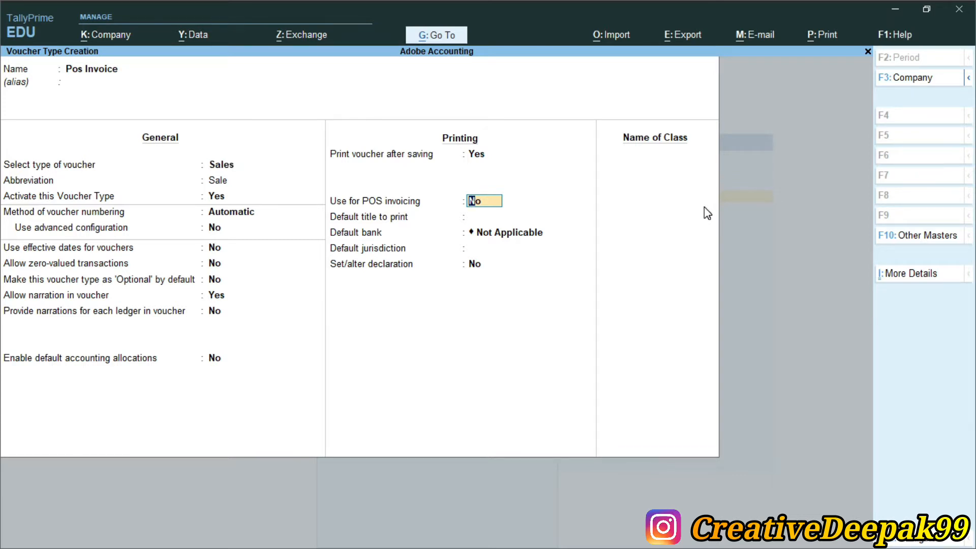
Enable POS invoicing with print messages 'Thank you' and 'visit again'.
type("y")
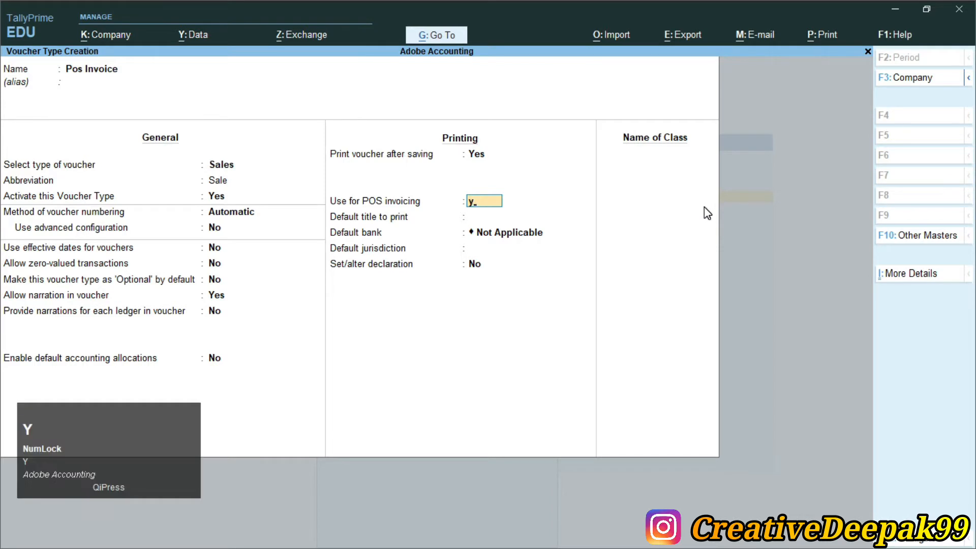
key("Return")
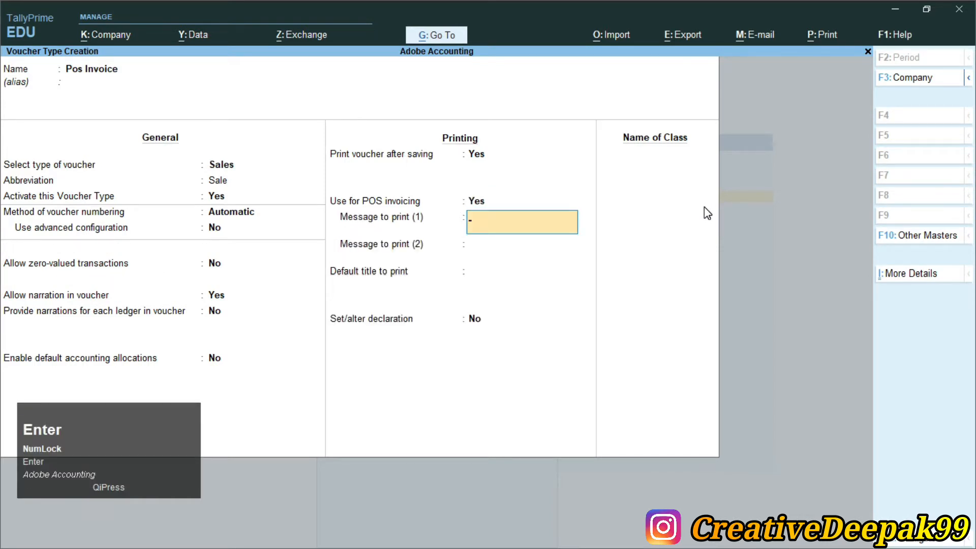
type("Than")
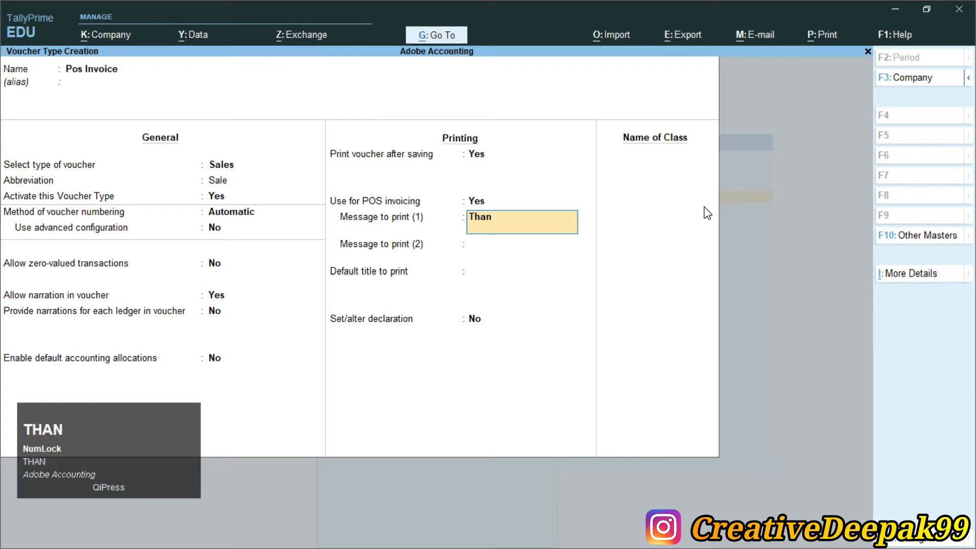
type("k you")
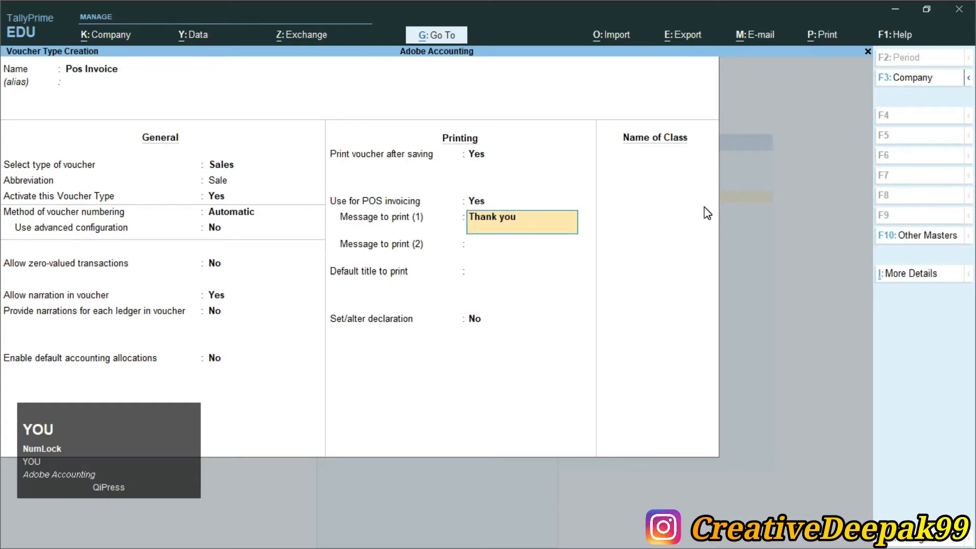
key("Return")
type("visit aghain")
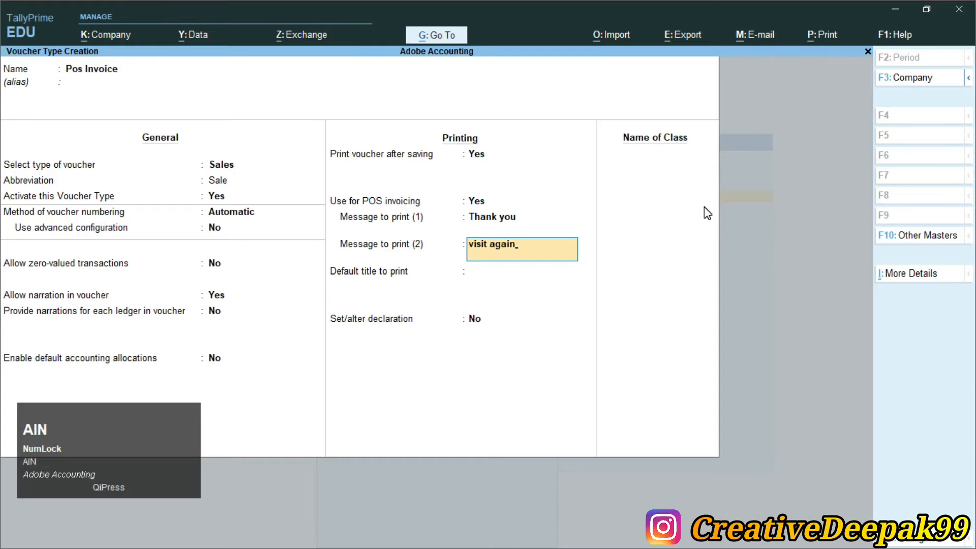
key("Return")
Enter default title 'Welcome You' and choose Yes to set the declaration.
type("W")
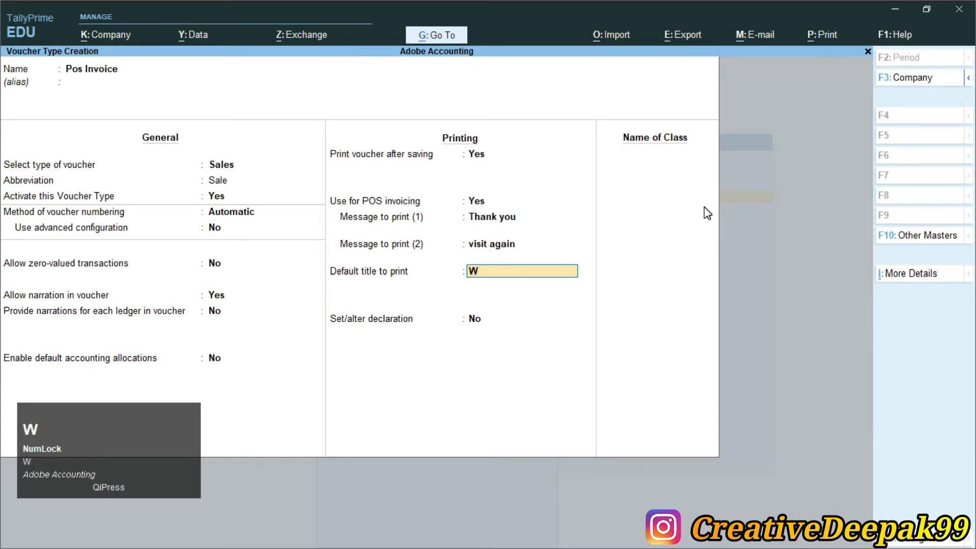
type("lelcome")
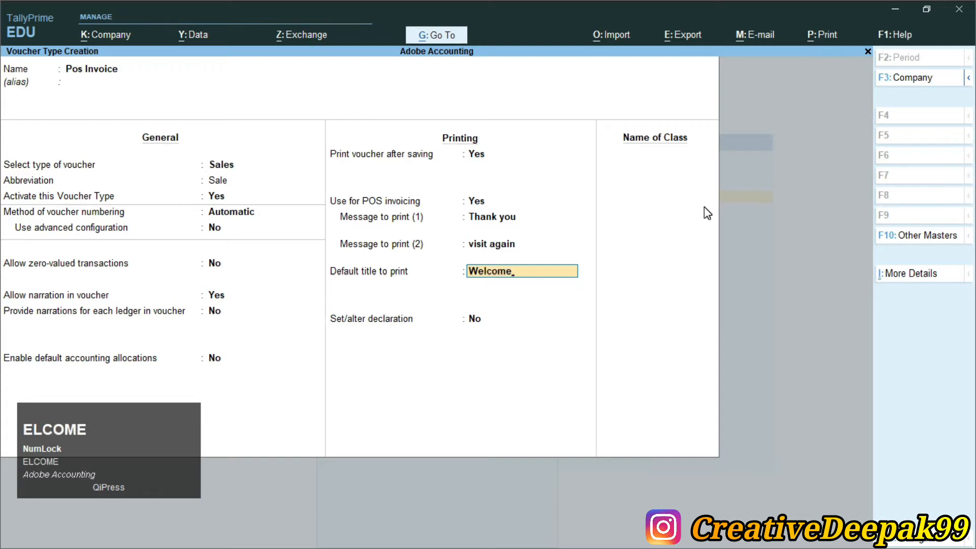
type(" You")
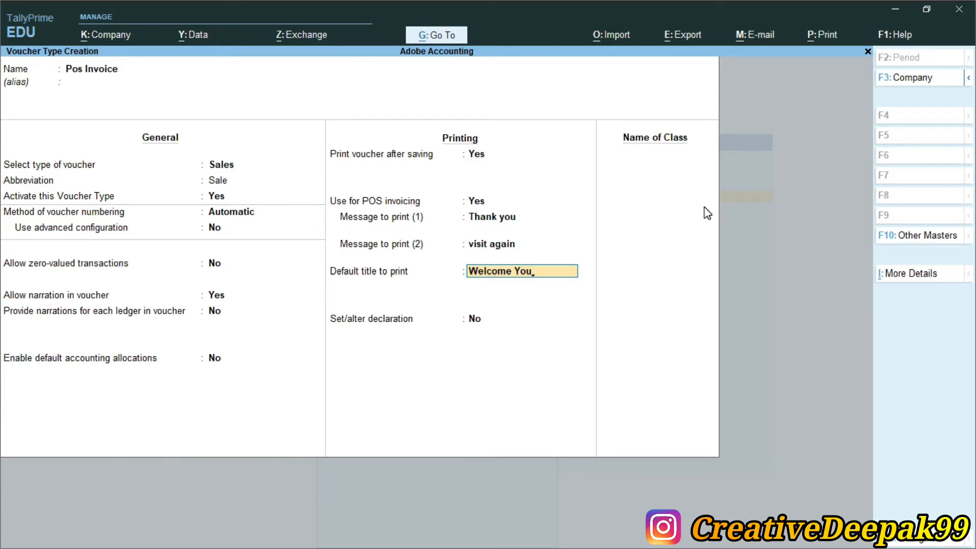
key("Return")
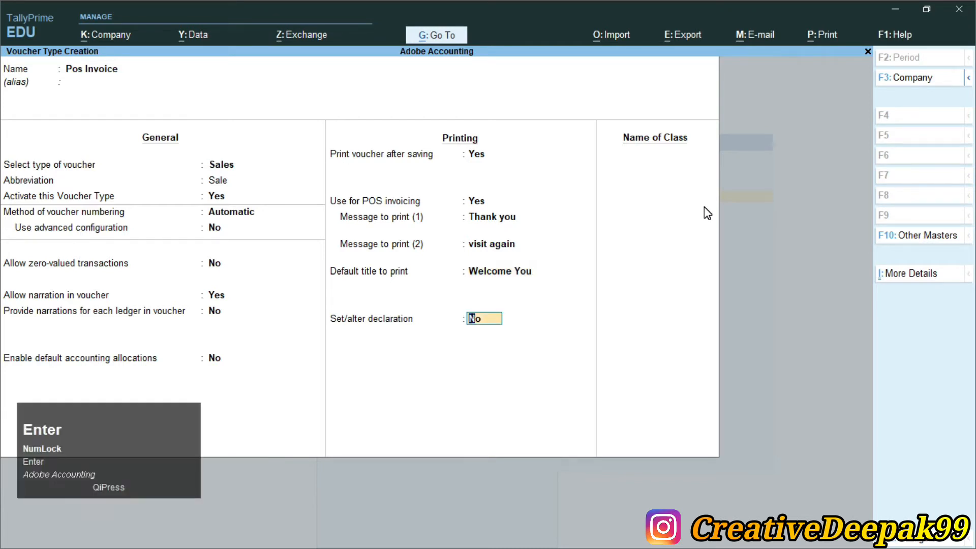
type("y")
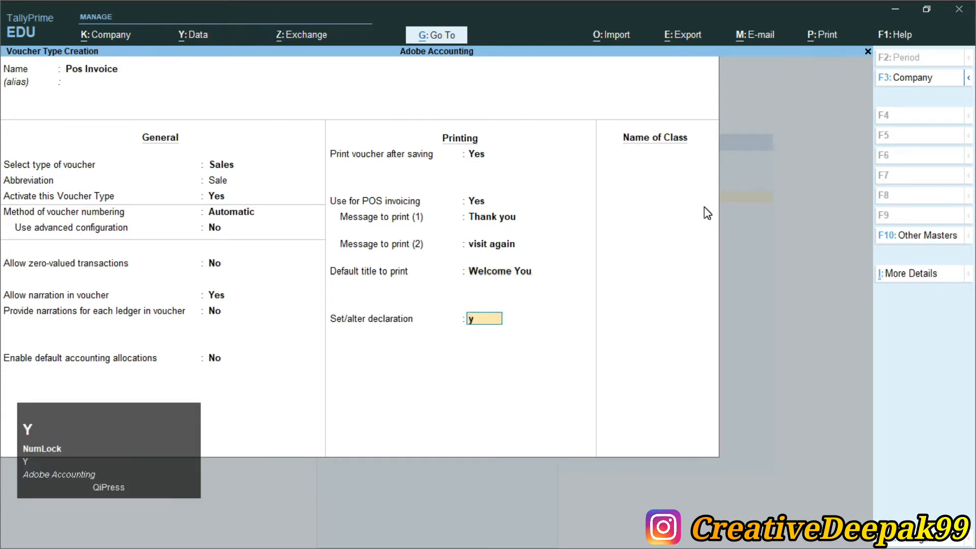
key("Return")
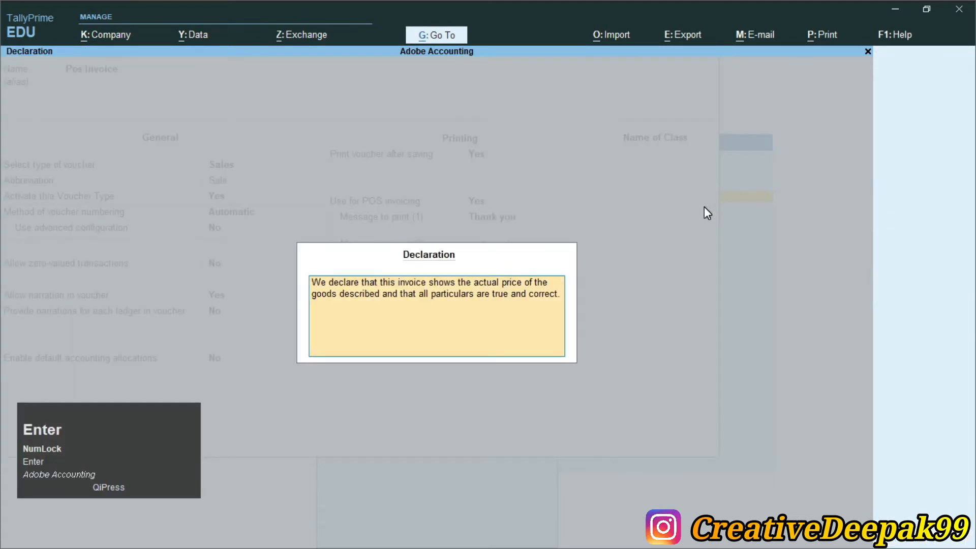
Enter declaration 'sold goods for not return.', save Pos Invoice, and go back to the PDF.
type("so")
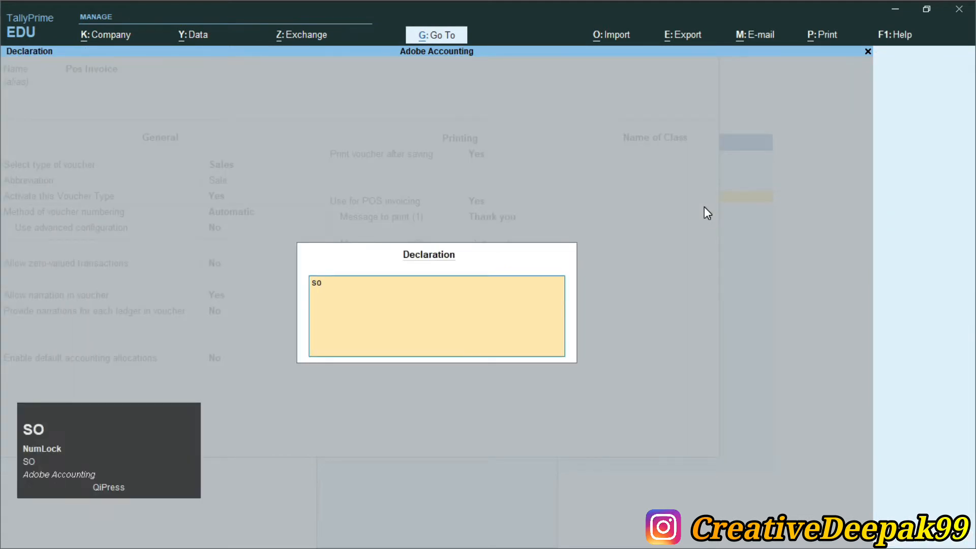
type("ld good")
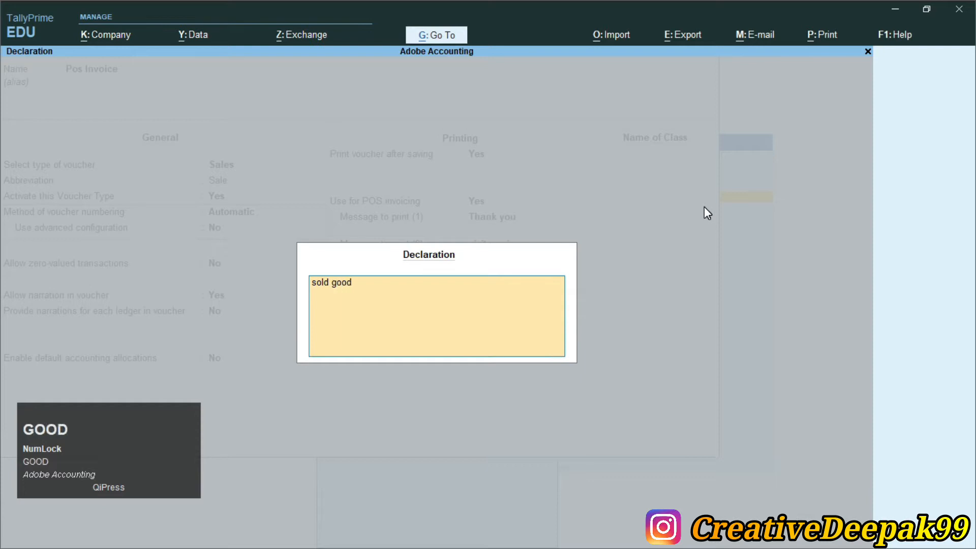
type("s for n")
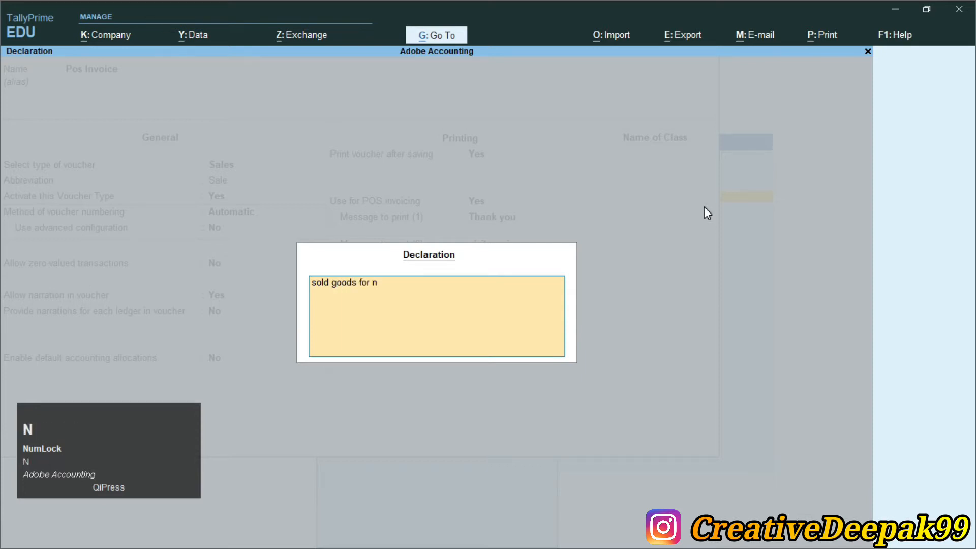
type("ot")
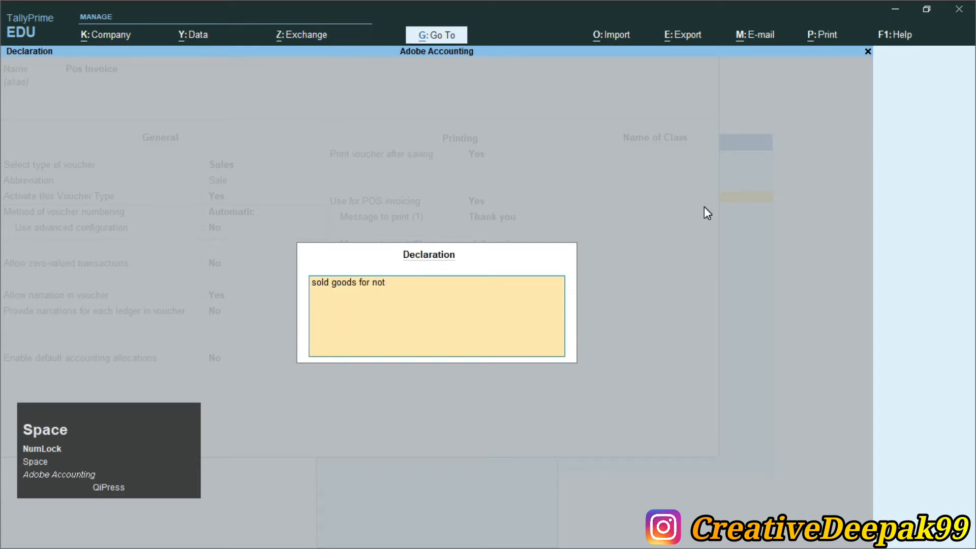
type("e return")
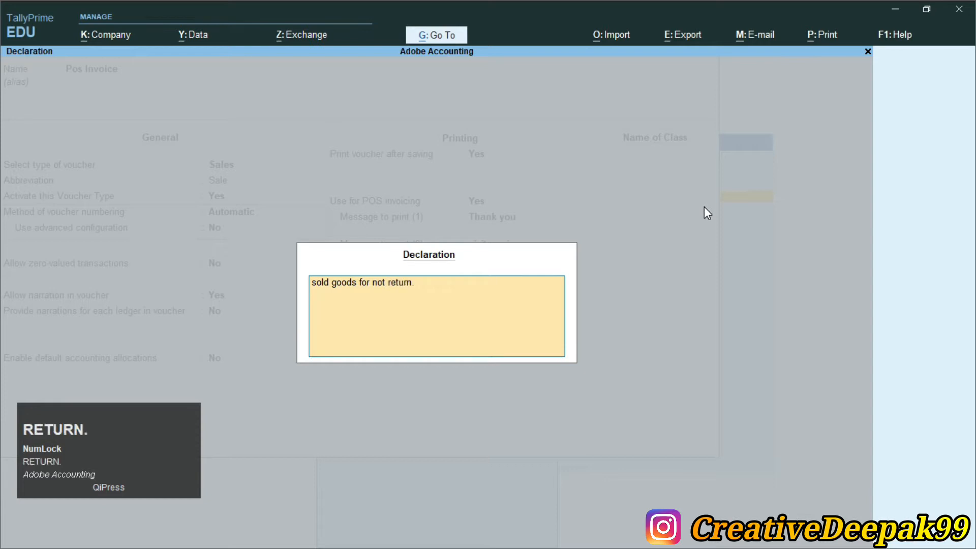
type("...")
key("Return")
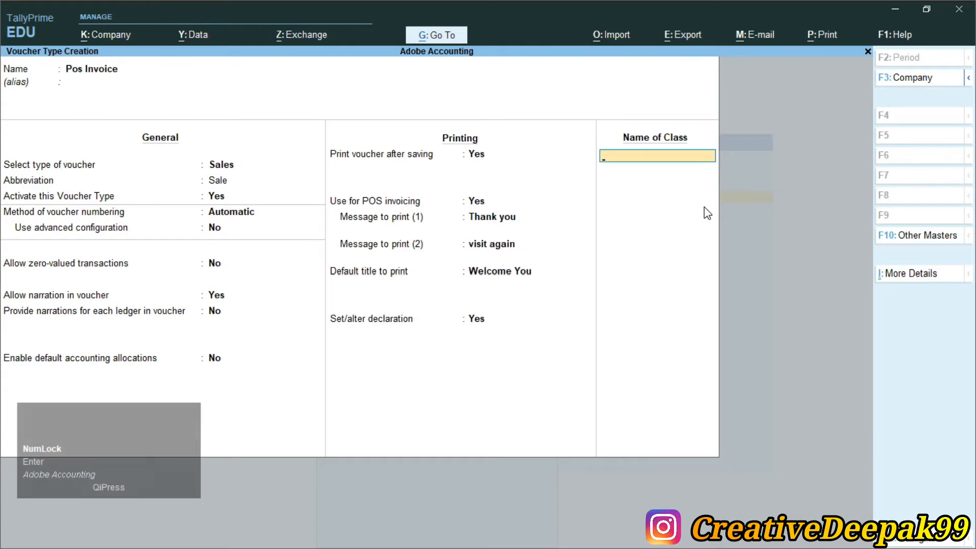
key("Return")
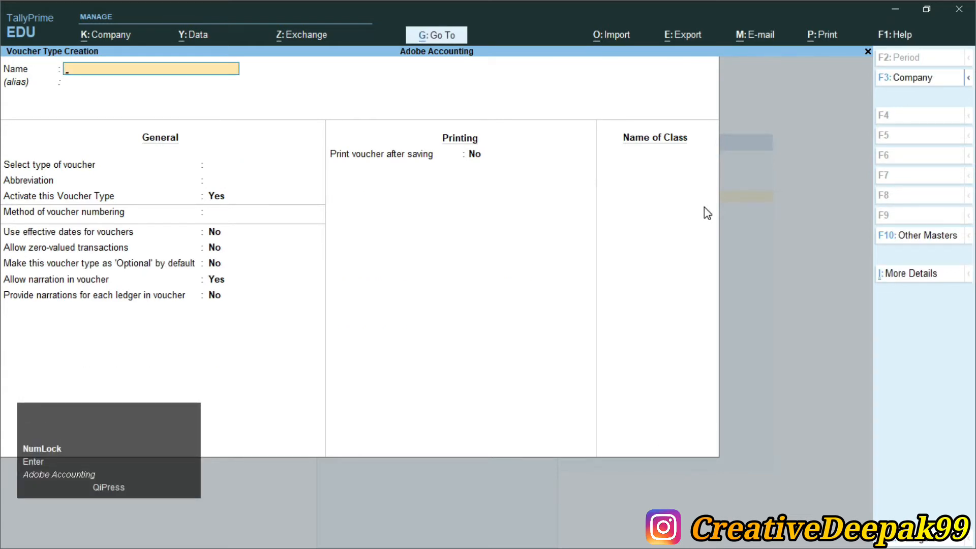
key("Escape")
key("Escape")
key("Escape")
key("Escape")
key("alt+Tab")
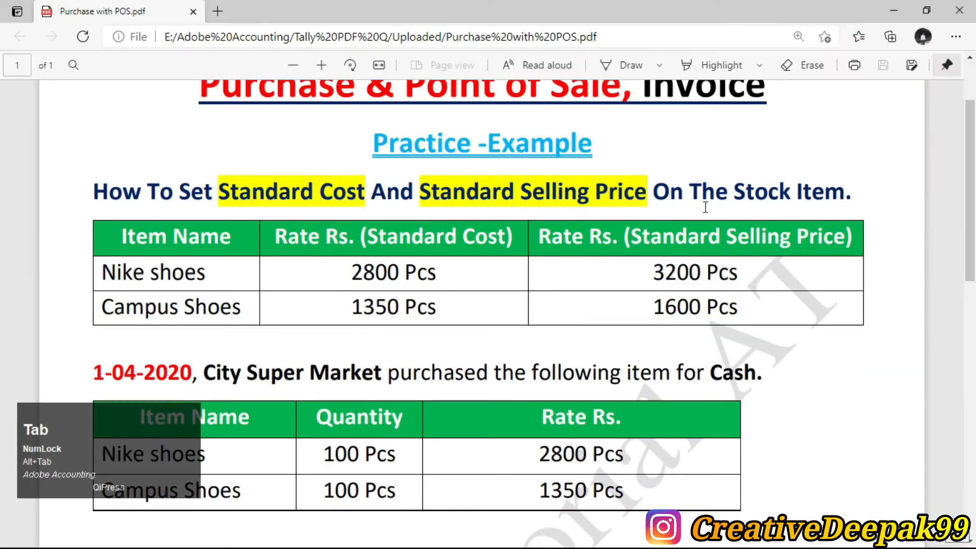
Scroll the PDF to the 2-04-2020 POS invoice task, check the Nike shoes item, return to TallyPrime.
scroll(337, 224, "down", 1)
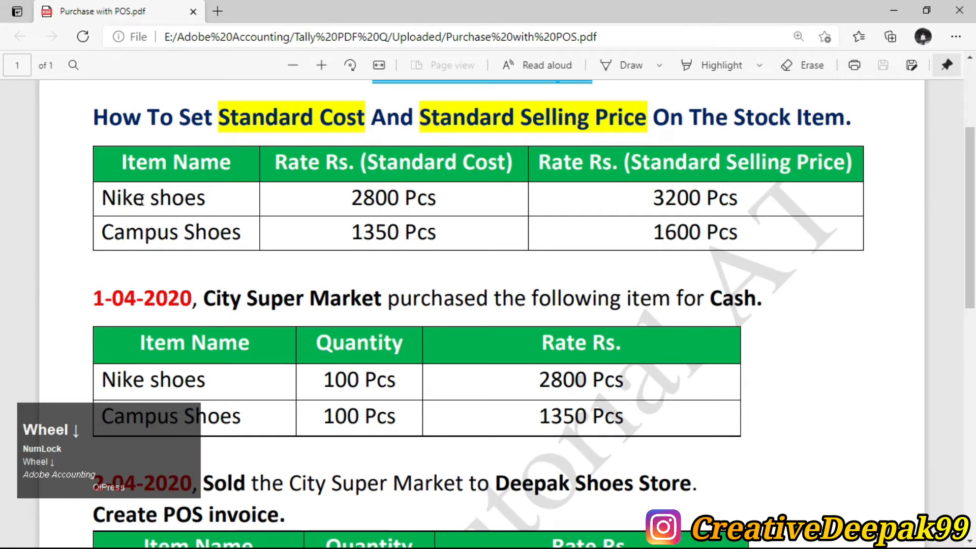
left_click_drag(99, 198, 206, 199)
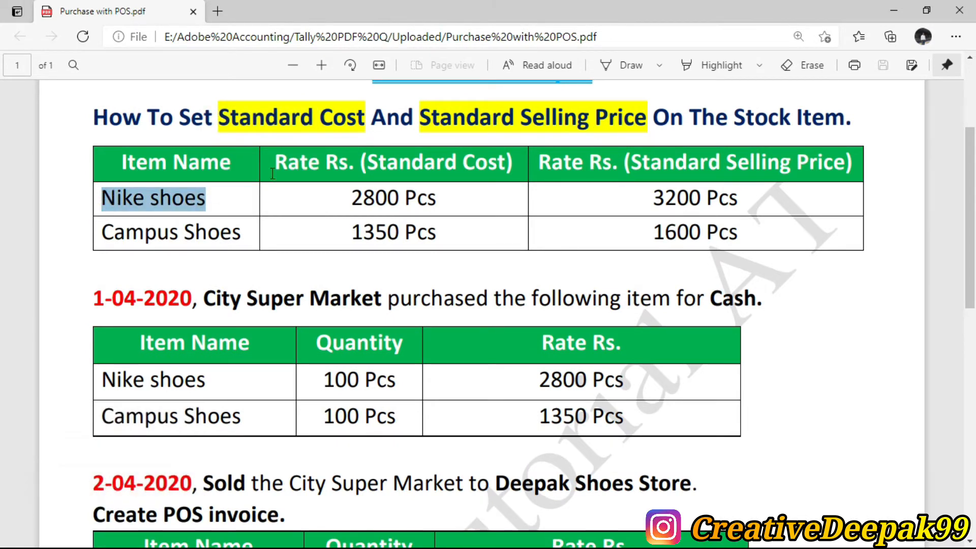
left_click(121, 211)
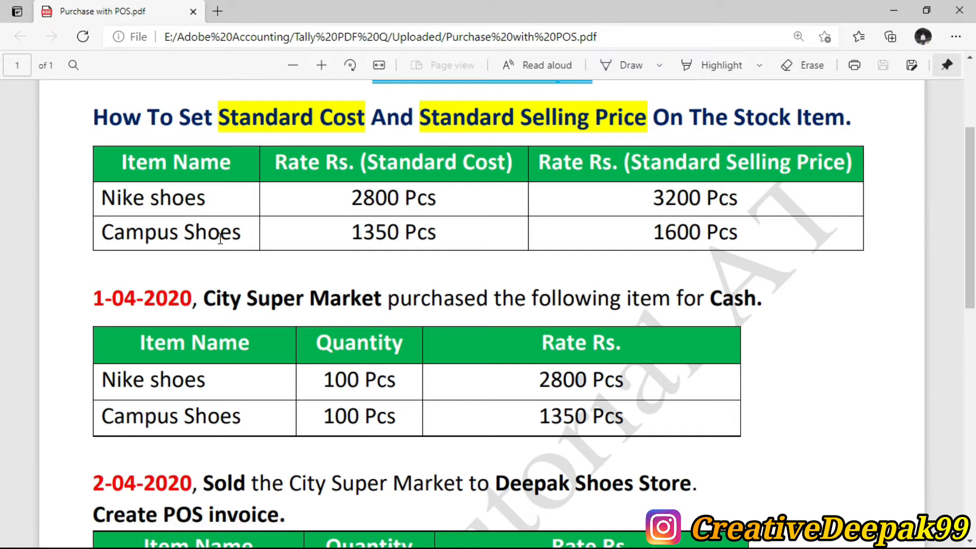
key("alt+Tab")
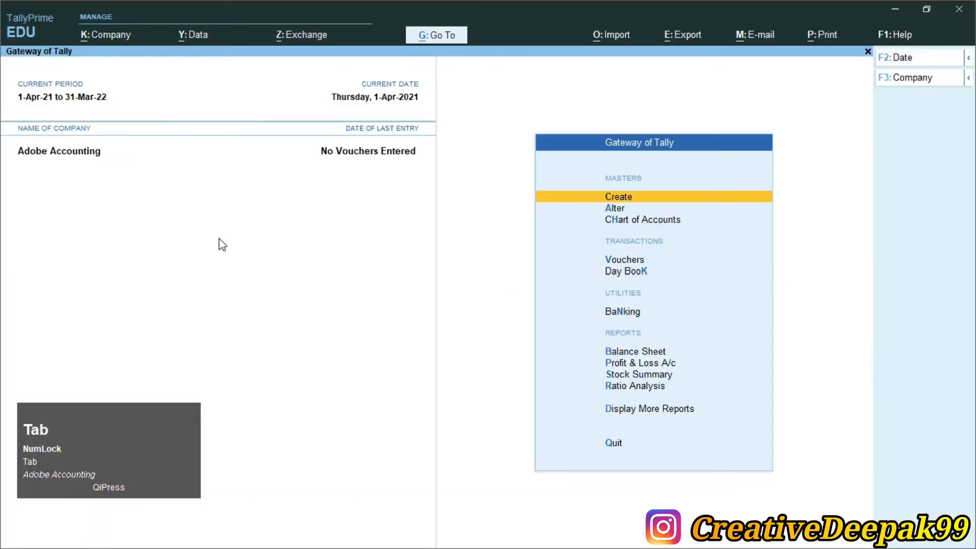
Begin a stock item named 'Nike Shoes' and advance to its Under group field.
key("Return")
key("Down")
key("Down")
key("Down")
key("Down")
key("Down")
key("Down")
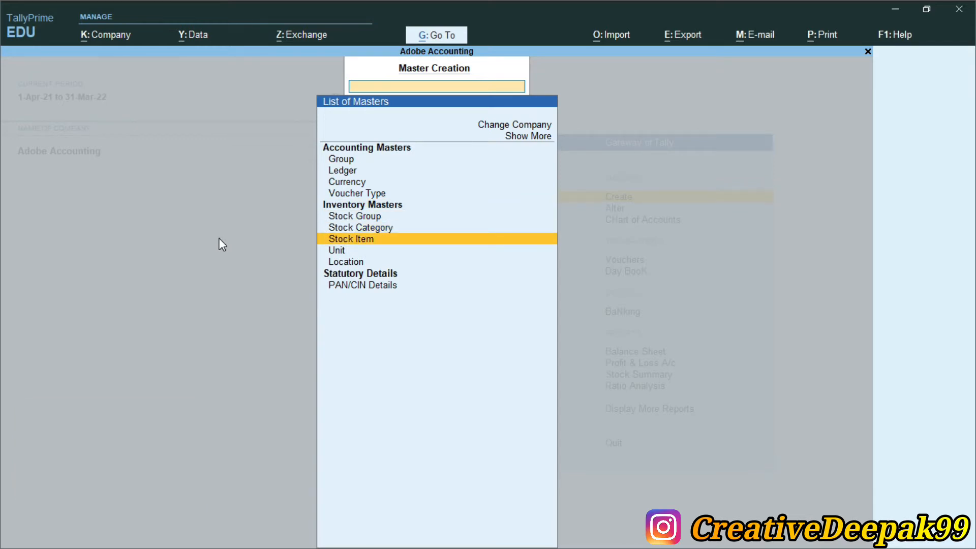
key("Return")
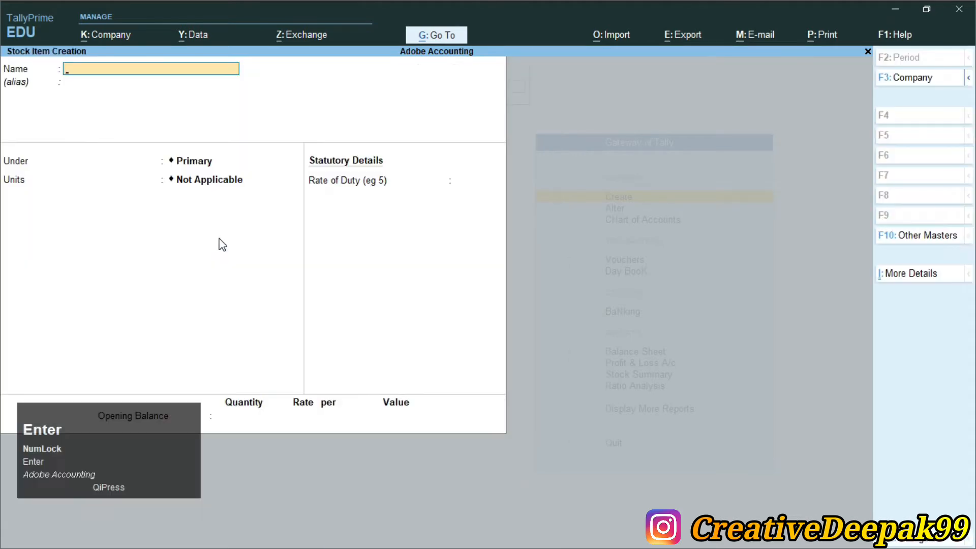
type("Nike")
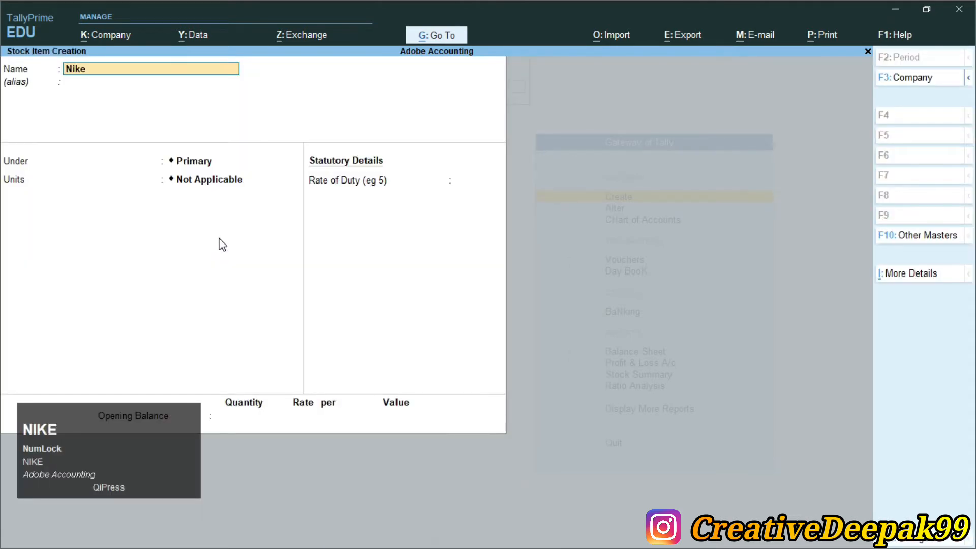
type(" Shoes,")
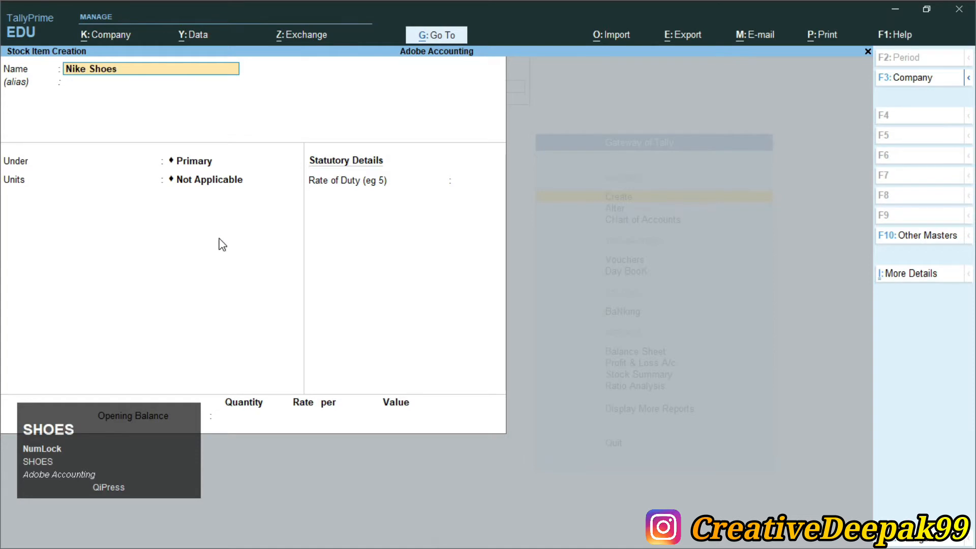
key("alt+Tab")
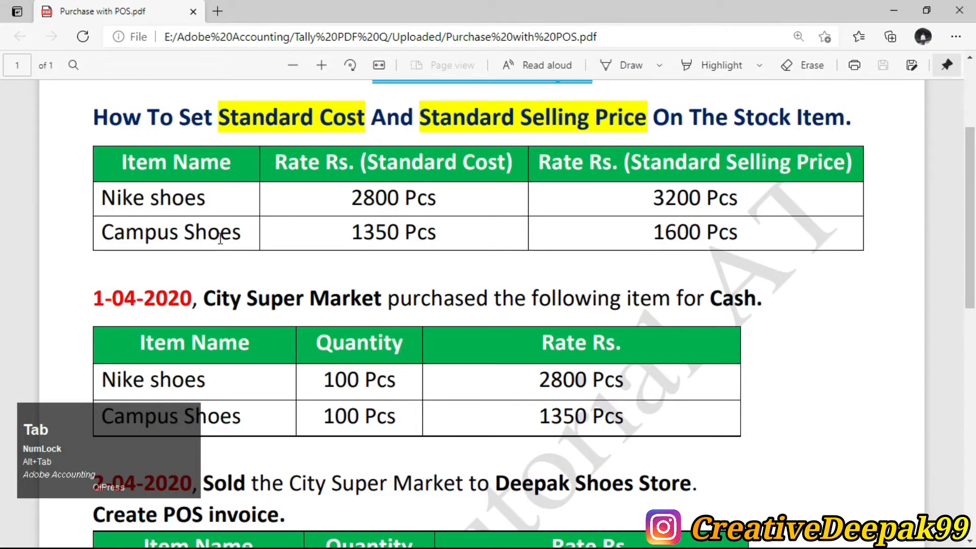
key("alt+Tab")
key("Return")
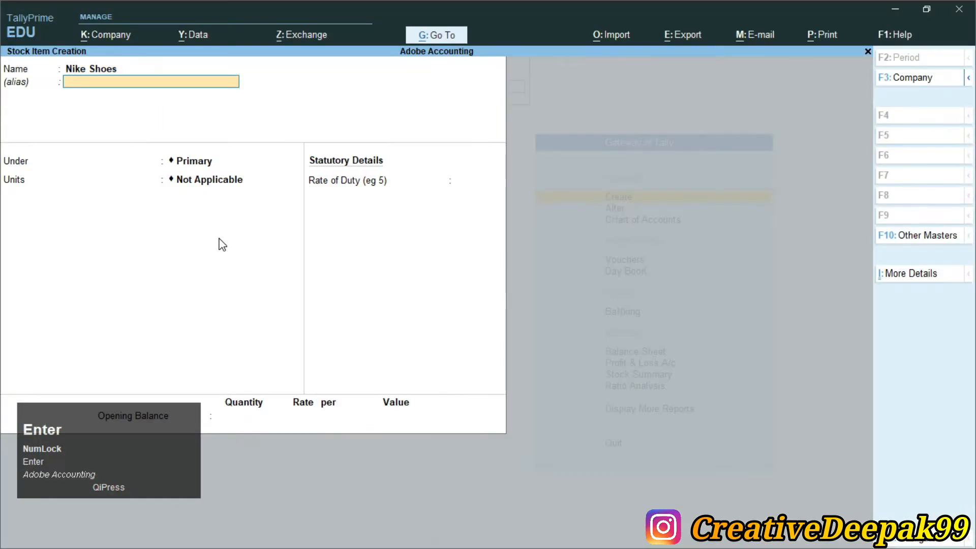
key("Return")
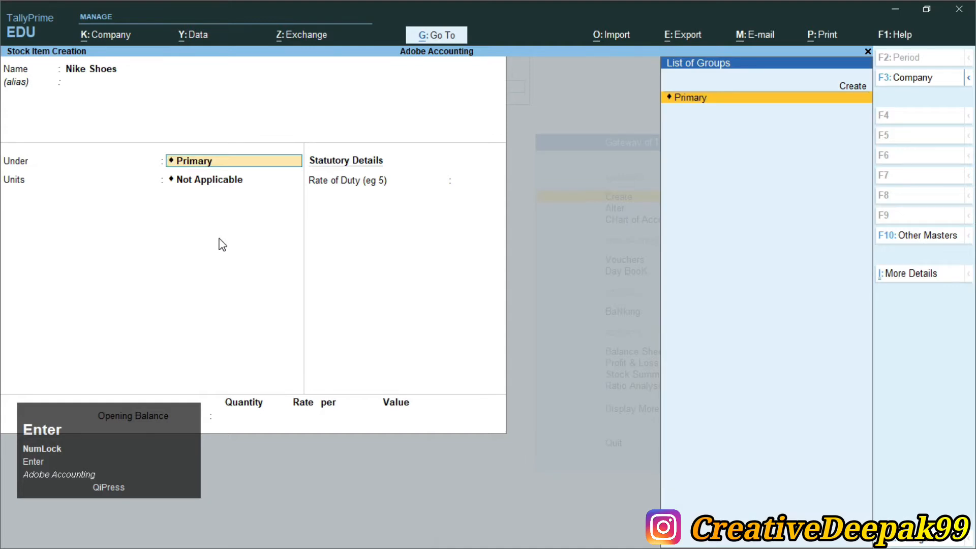
Create stock group 'Shoes' under Primary with Alt+C and place Nike Shoes in it.
key("alt+c")
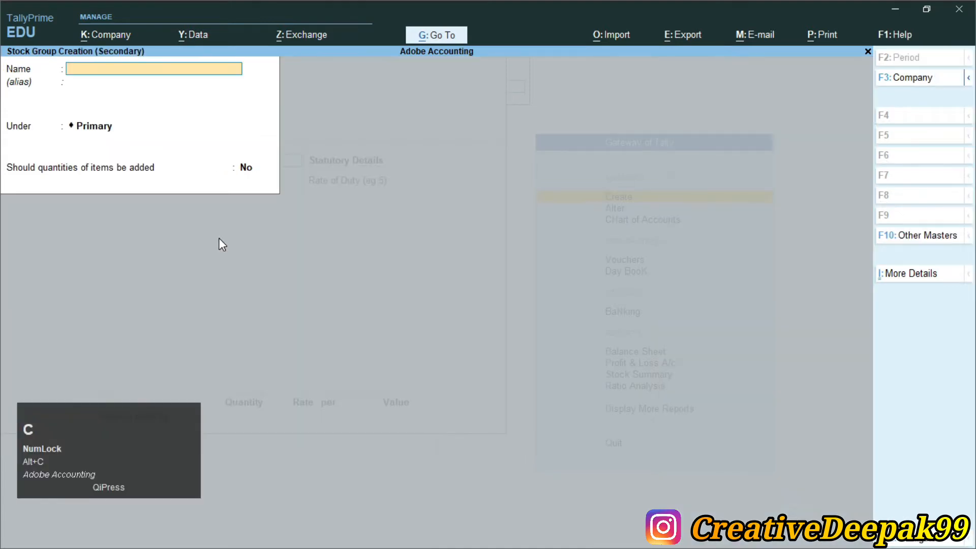
type("Shoes")
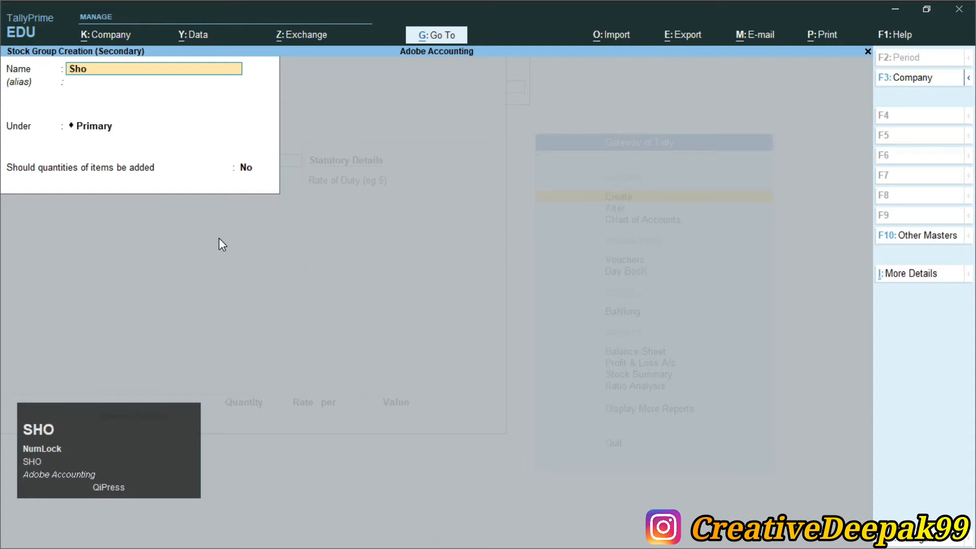
key("Return")
key("Return")
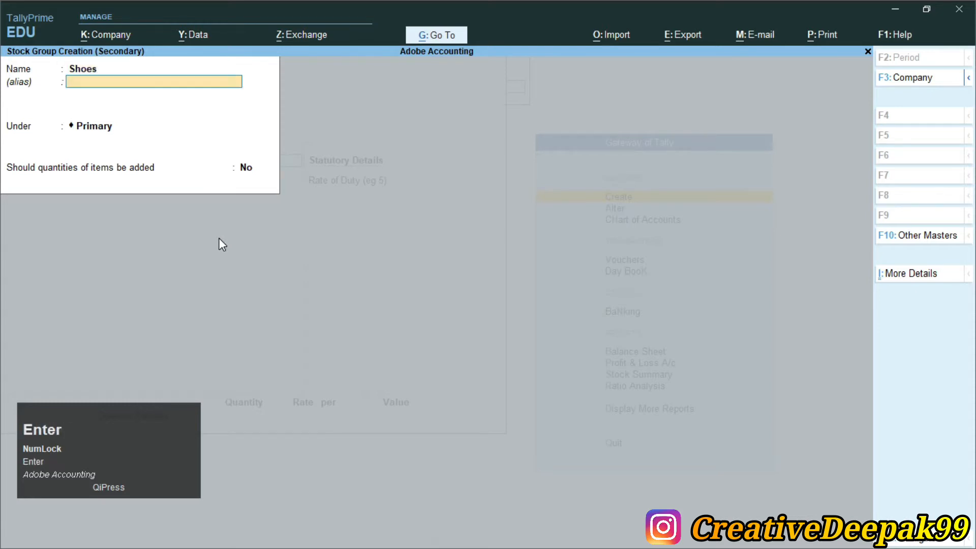
key("Return")
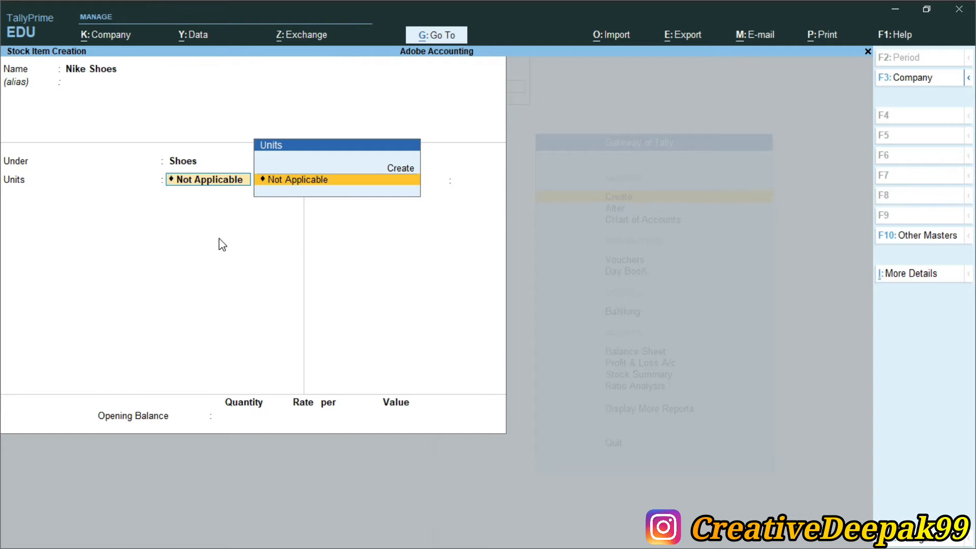
Create simple unit 'Pcs' with 0 decimal places and assign it to Nike Shoes.
left_click(400, 173)
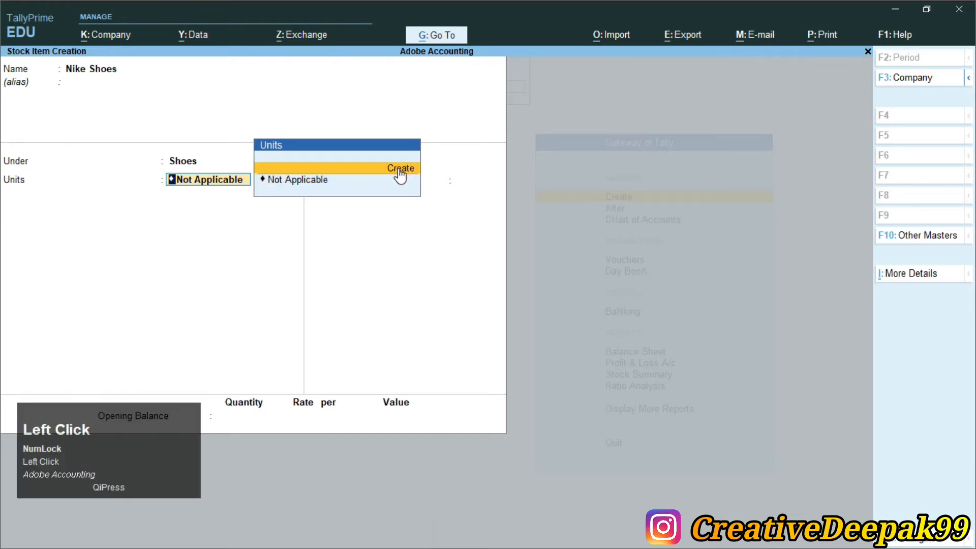
key("Return")
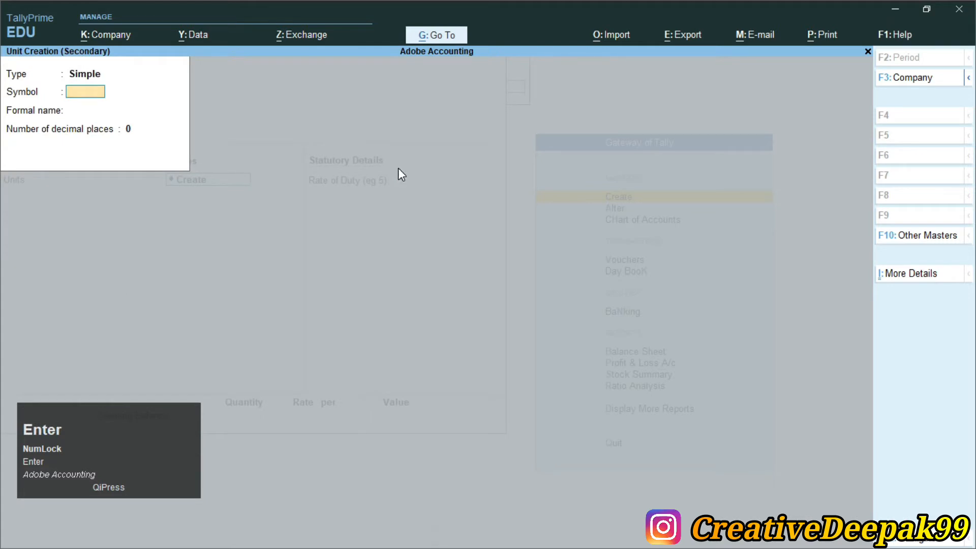
key("alt+Tab")
key("alt+Tab")
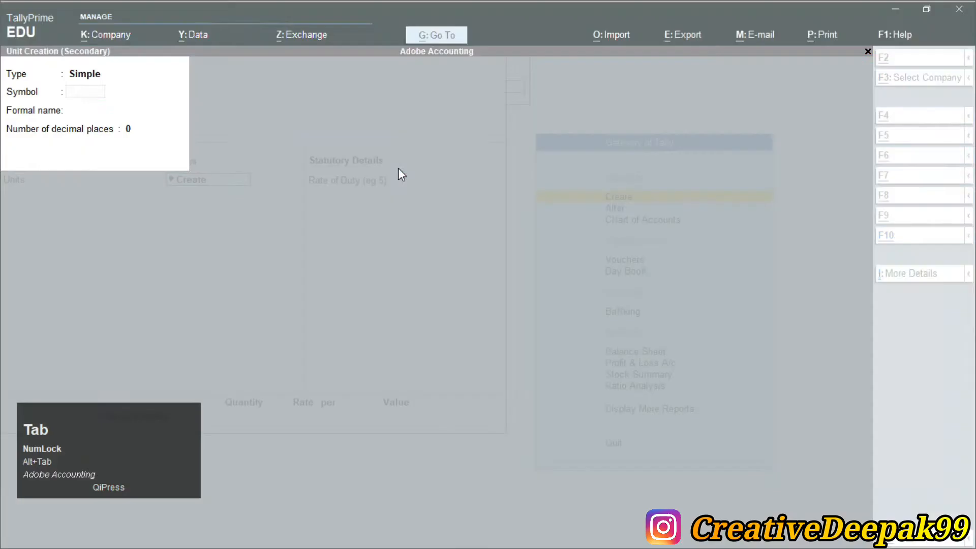
type("Pcs")
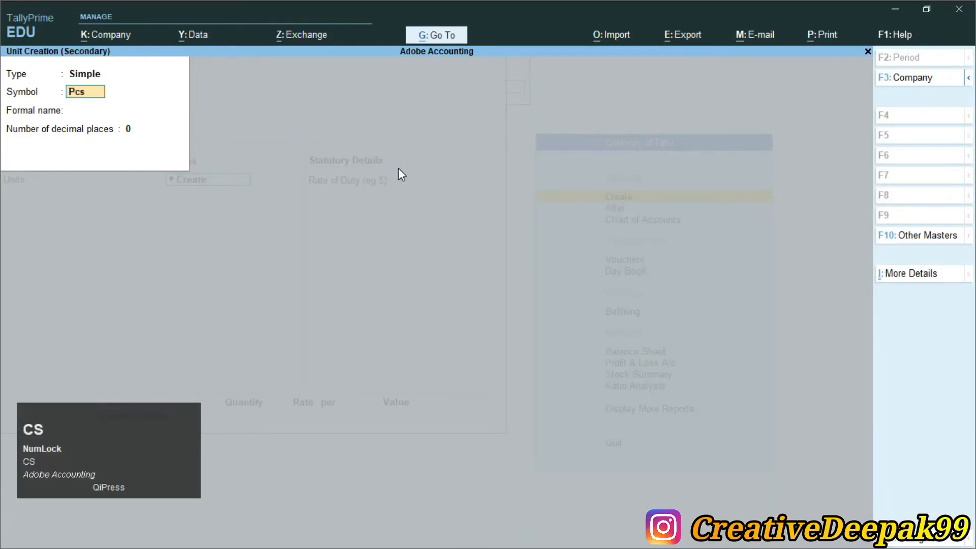
key("Return")
key("Return")
key("Return")
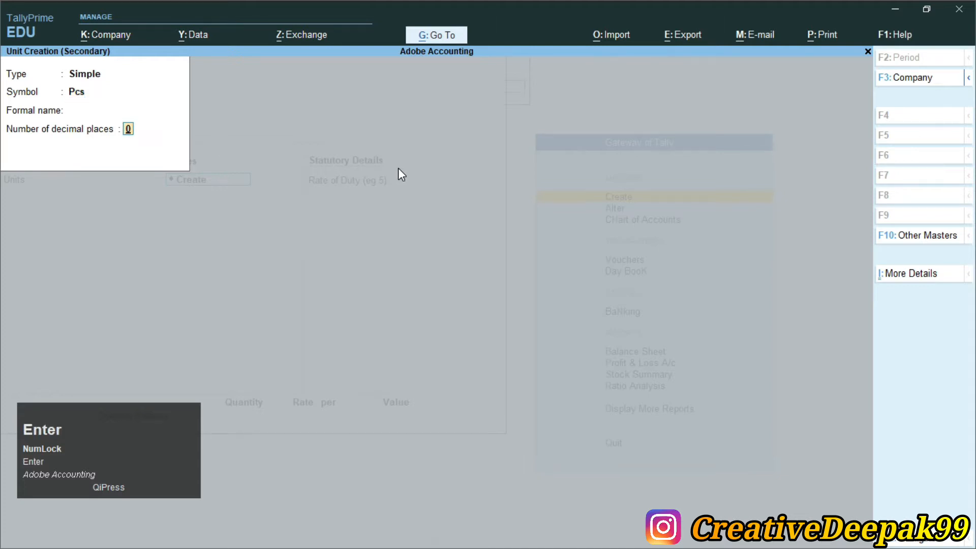
key("Return")
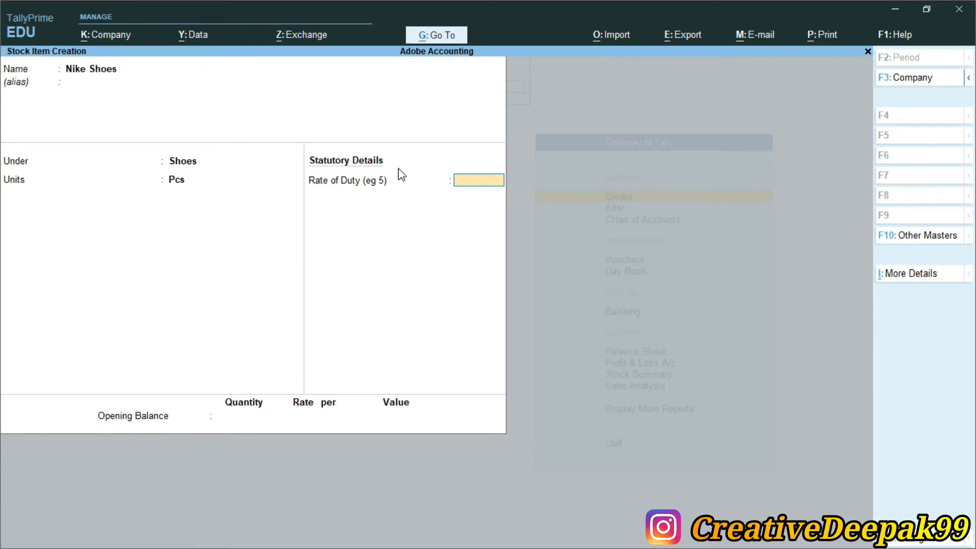
In the F12 stock item configuration, set Show more configurations to Yes.
key("F12")
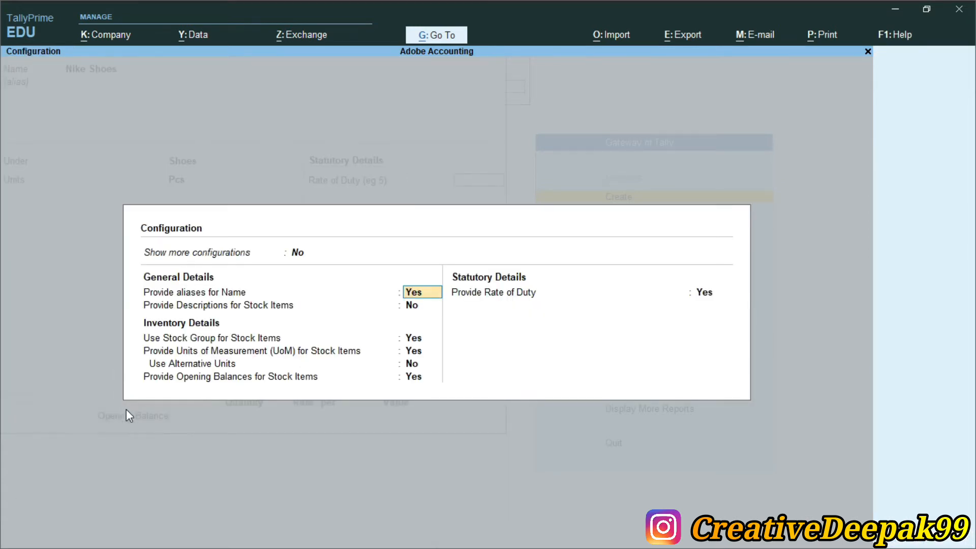
left_click(61, 336)
left_click_drag(104, 447, 142, 456)
left_click(319, 133)
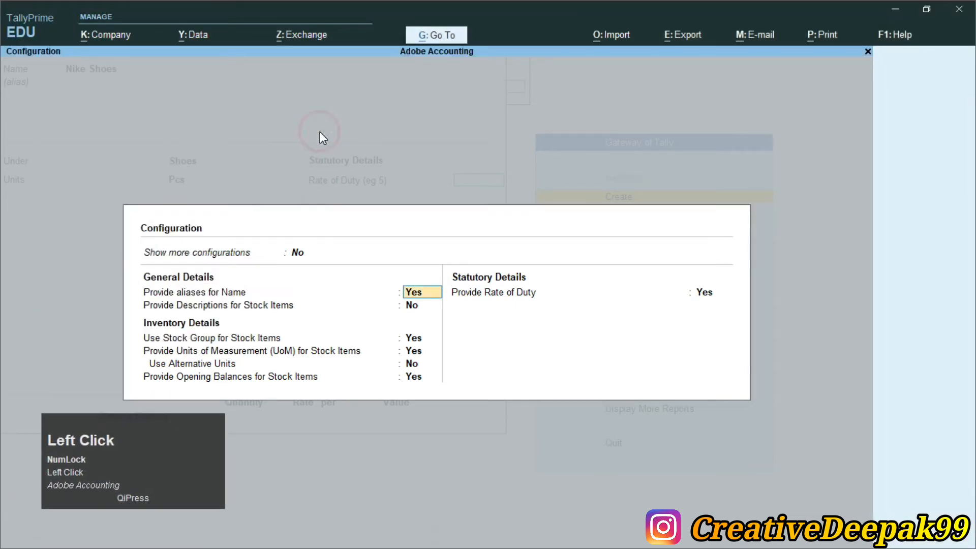
key("Up")
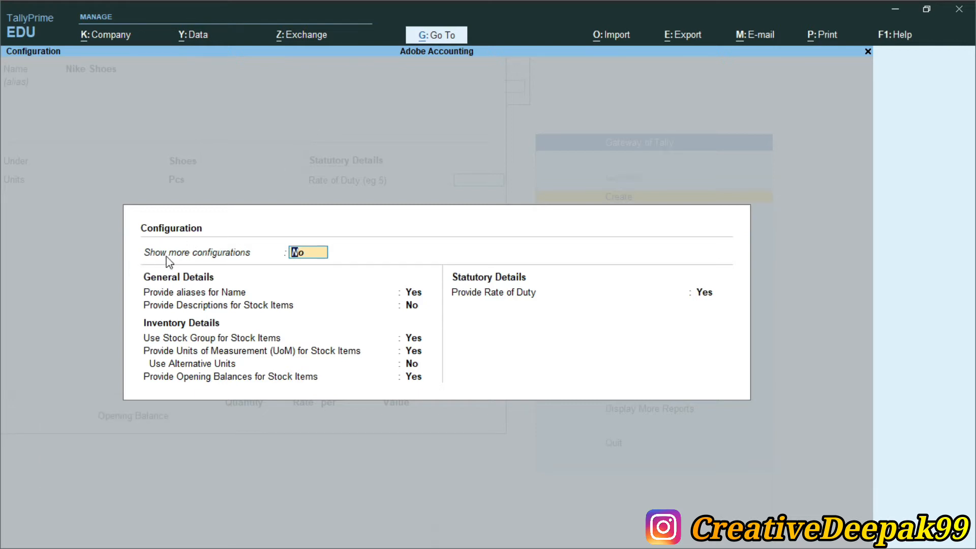
key("2")
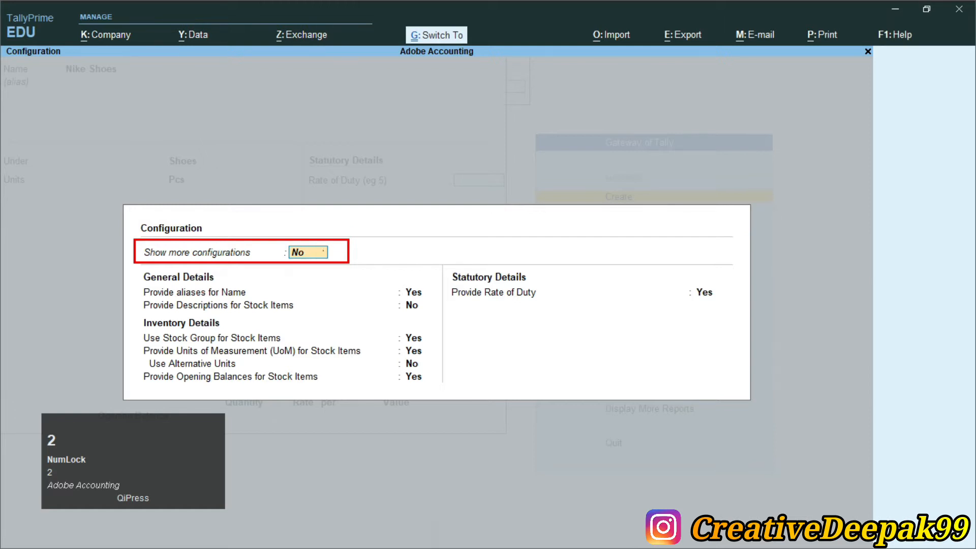
type("y")
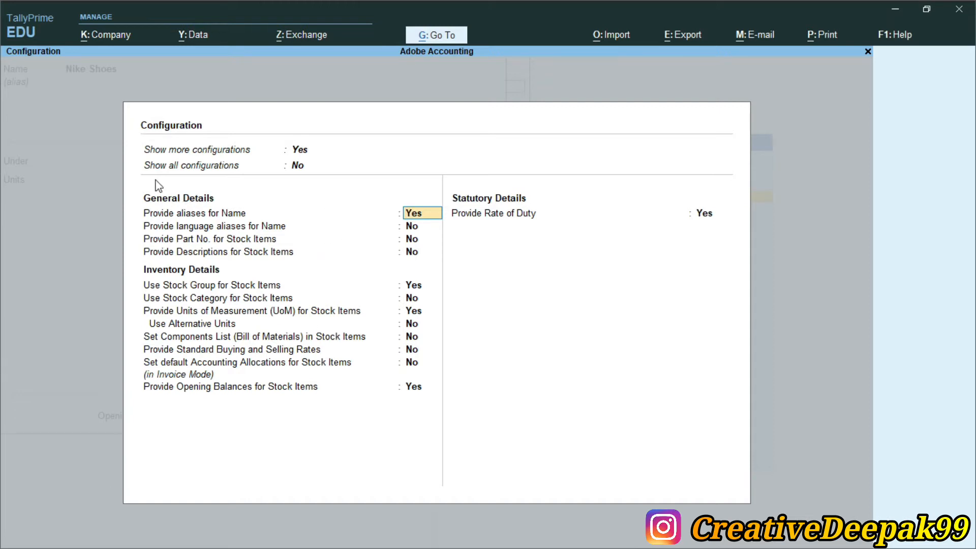
Highlight the newly revealed configuration options with on-screen annotations.
key("ctrl+2")
left_click_drag(138, 156, 324, 178)
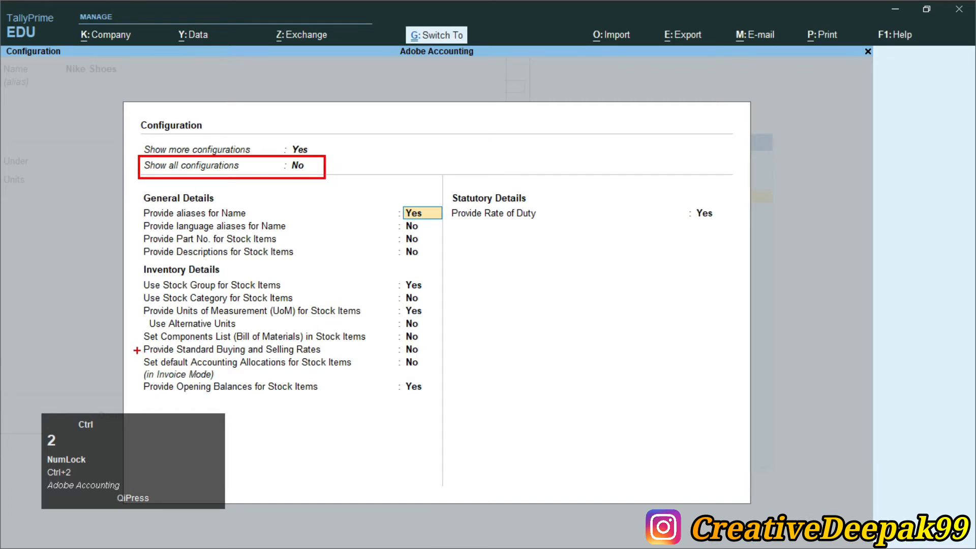
mouse_move(138, 339)
left_mouse_down()
mouse_move(183, 355)
mouse_move(439, 355)
left_mouse_up()
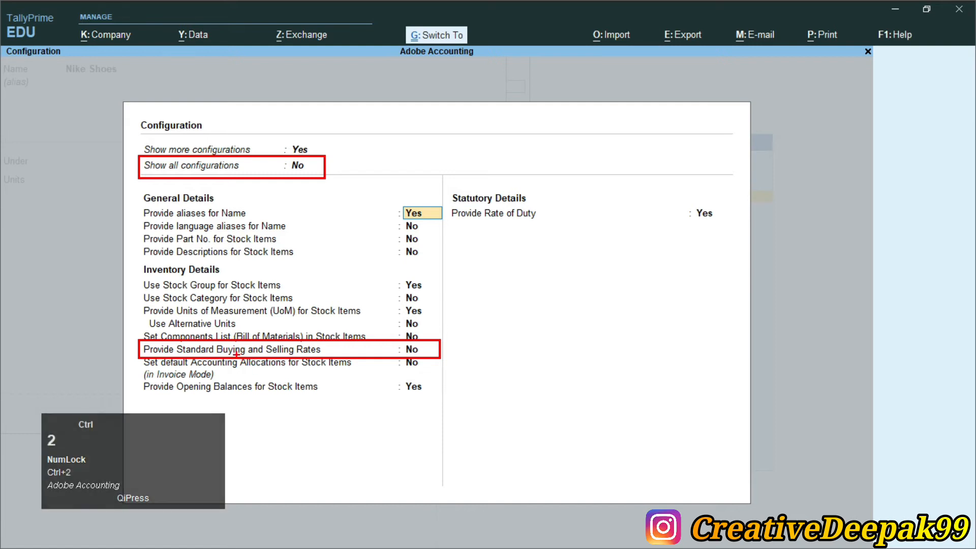
scroll(196, 227, "up", 1)
scroll(397, 473, "down", 1)
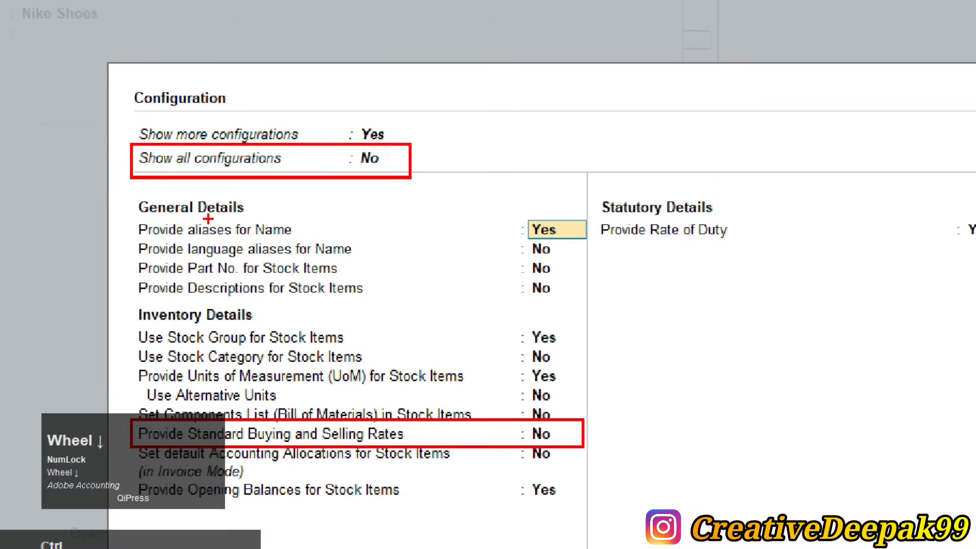
scroll(208, 219, "down", 2)
key("2")
left_click_drag(138, 344, 422, 359)
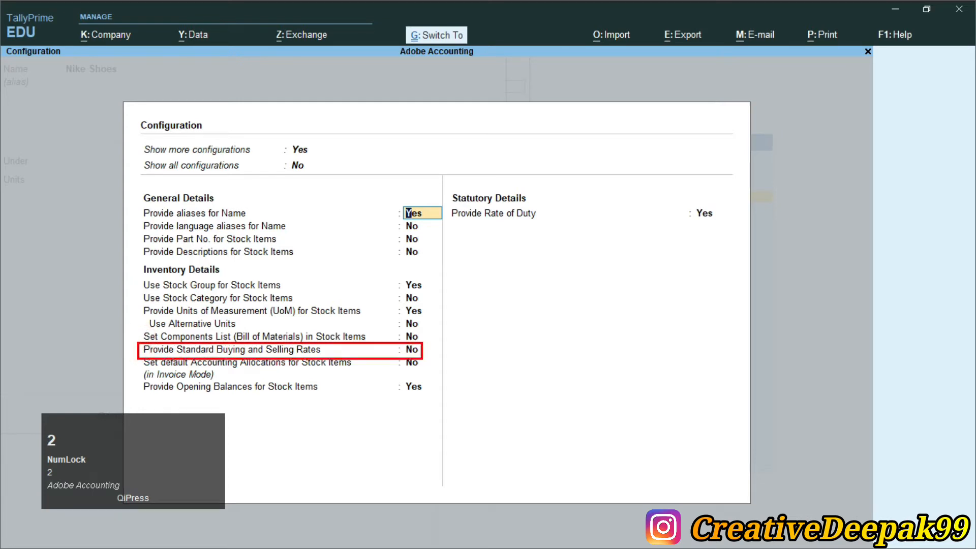
scroll(240, 365, "up", 2)
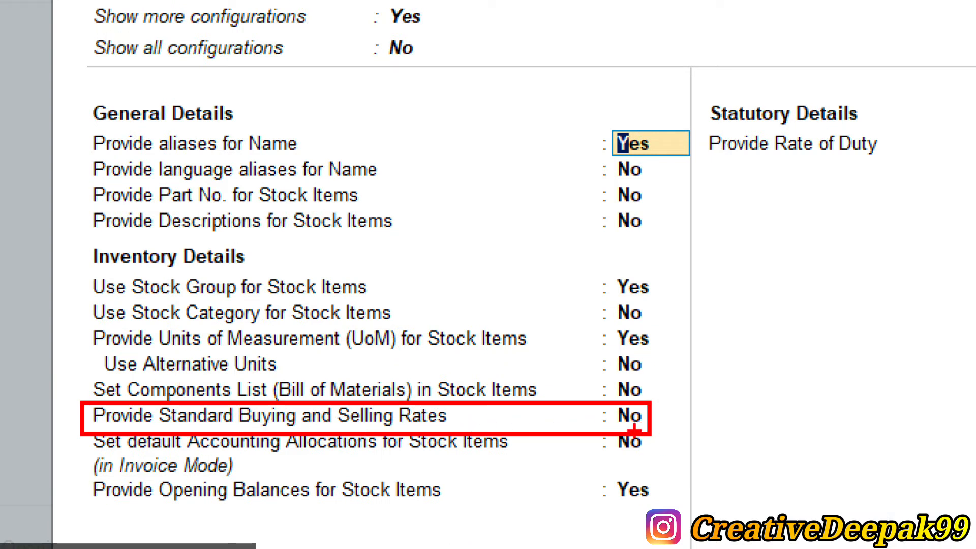
key("Escape")
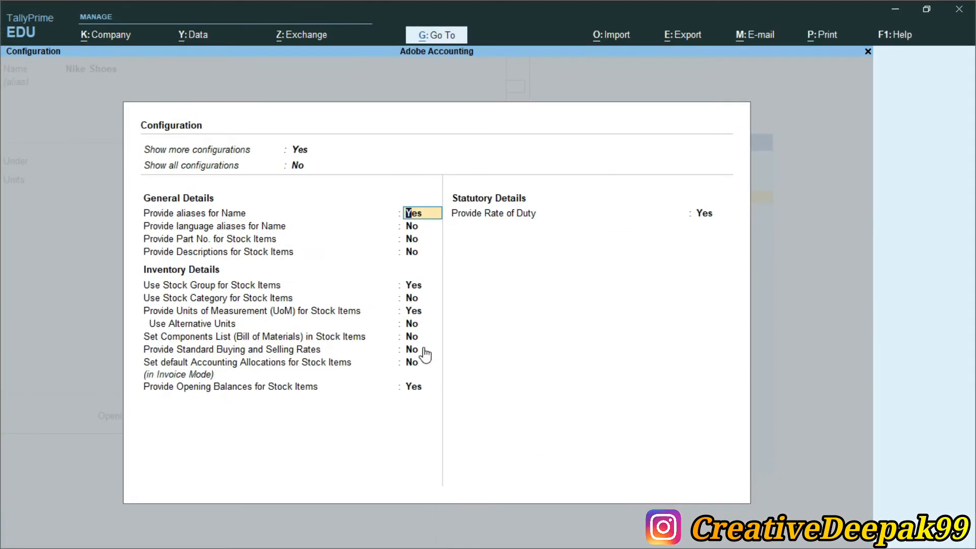
Set Provide standard buying and selling rates to Yes and close the configuration.
key("Down")
key("Down")
key("Down")
key("Down")
key("Down")
key("Down")
key("Down")
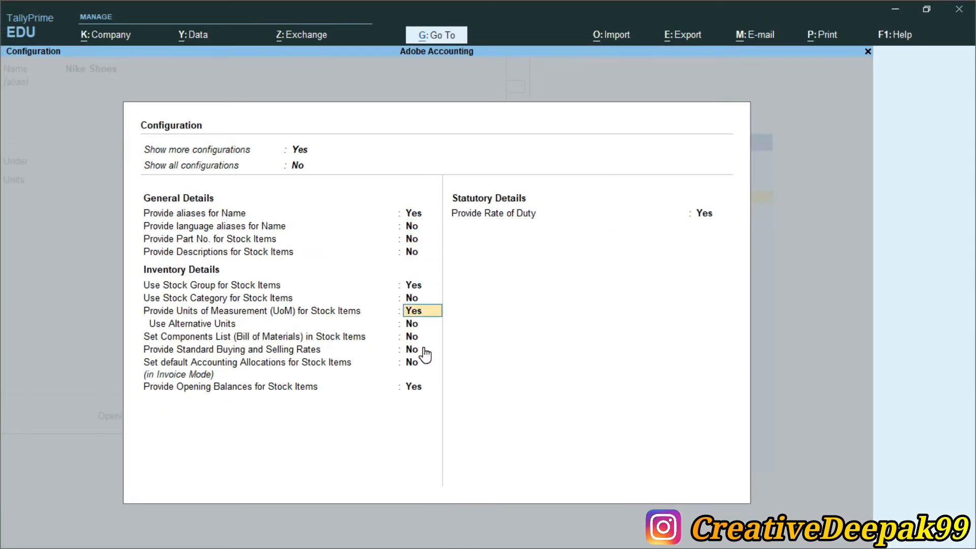
key("Down")
key("Down")
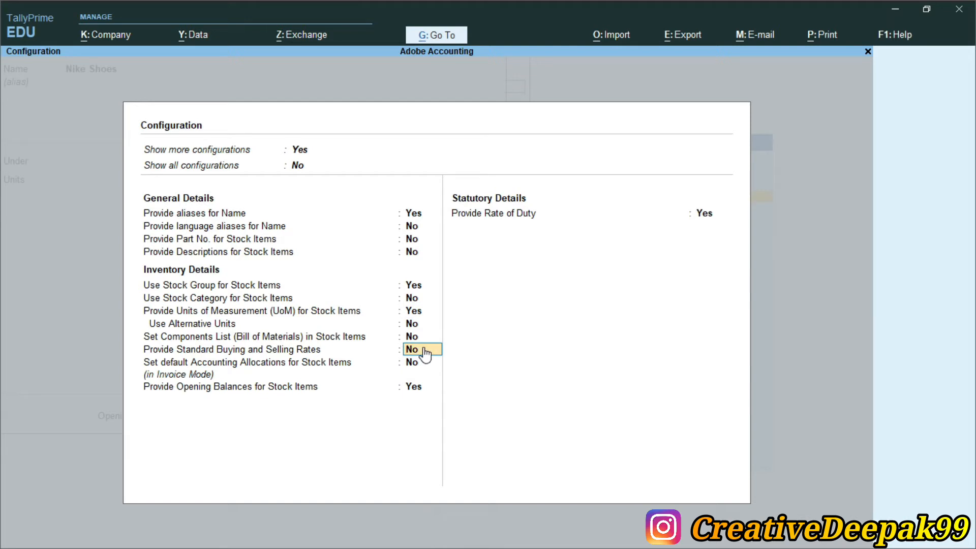
type("y")
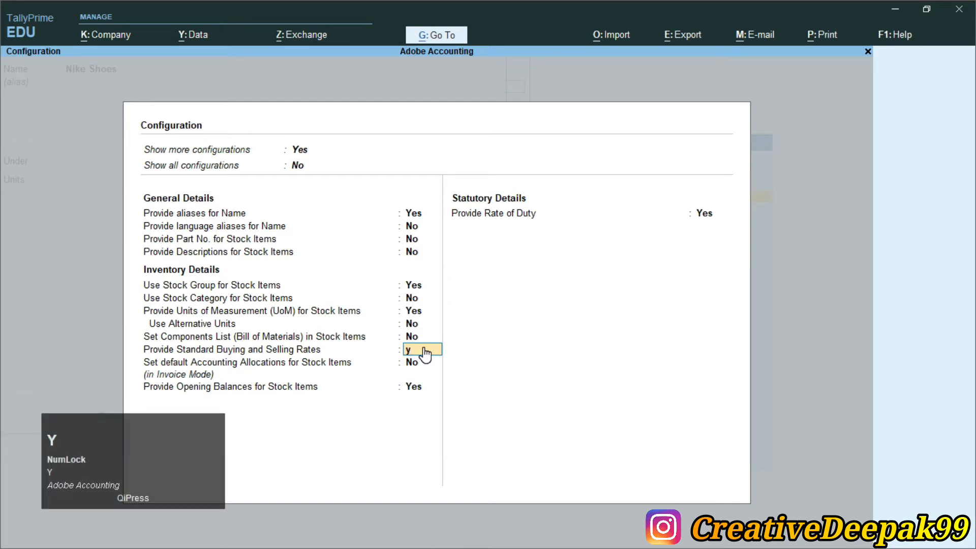
key("Return")
key("Return")
key("Return")
key("Return")
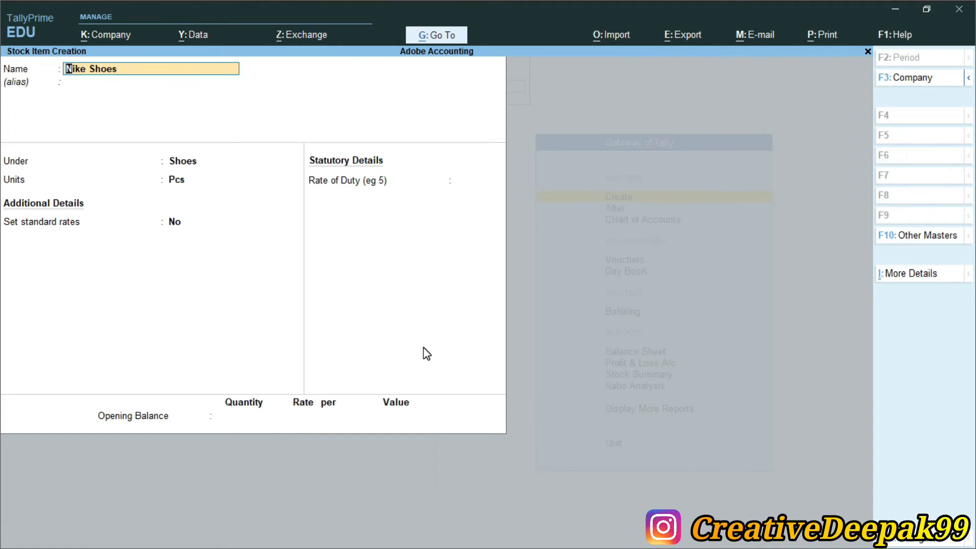
Keep Pcs as Nike Shoes' unit and switch on standard rates from 1-Apr-21.
key("Return")
key("Return")
key("Return")
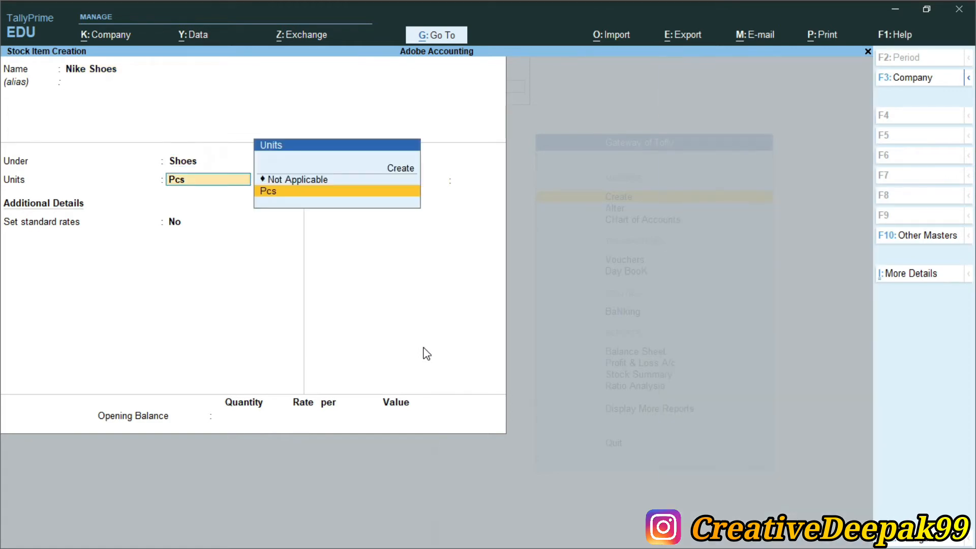
key("Return")
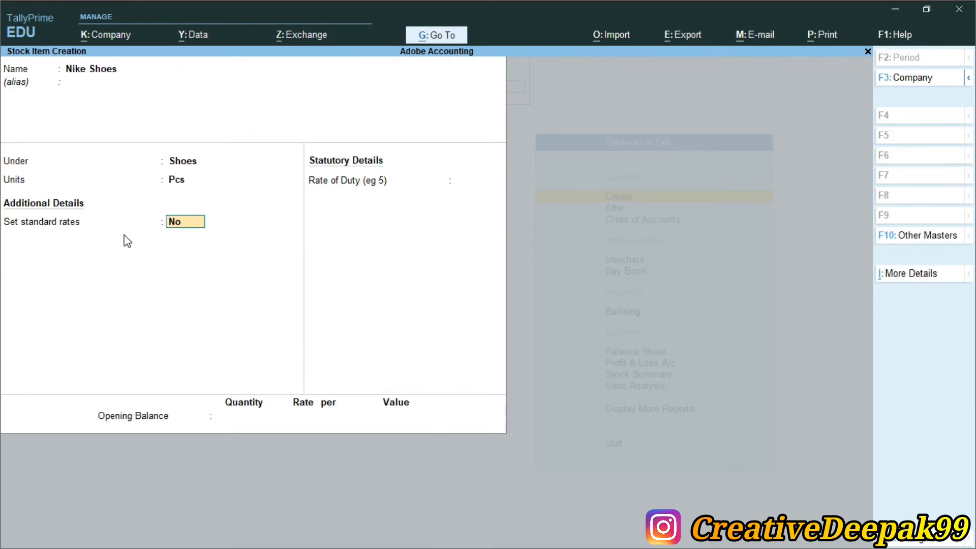
type("y")
key("Return")
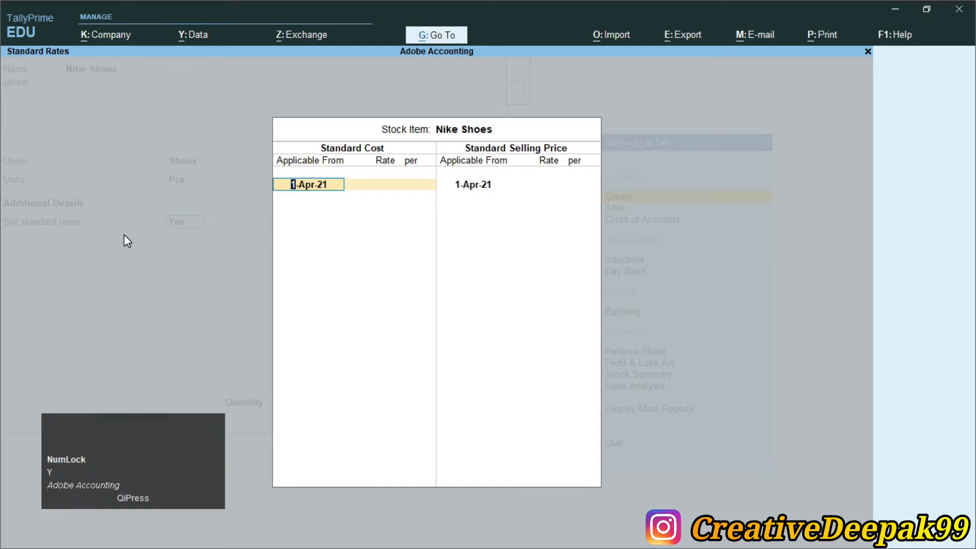
key("alt+Tab")
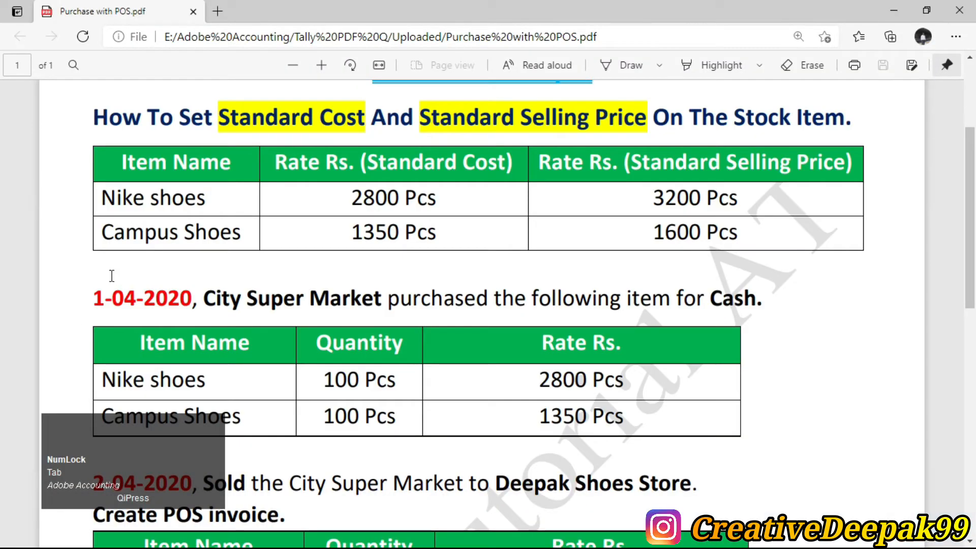
left_click_drag(91, 300, 194, 303)
key("alt+Tab")
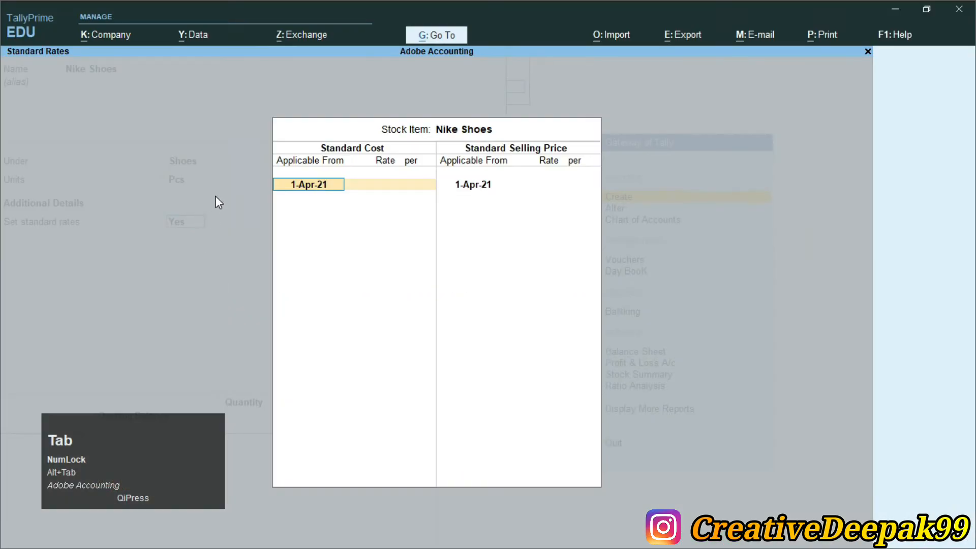
Enter a standard cost of 2,800 per Pcs for Nike Shoes, checked against the exercise PDF.
key("Return")
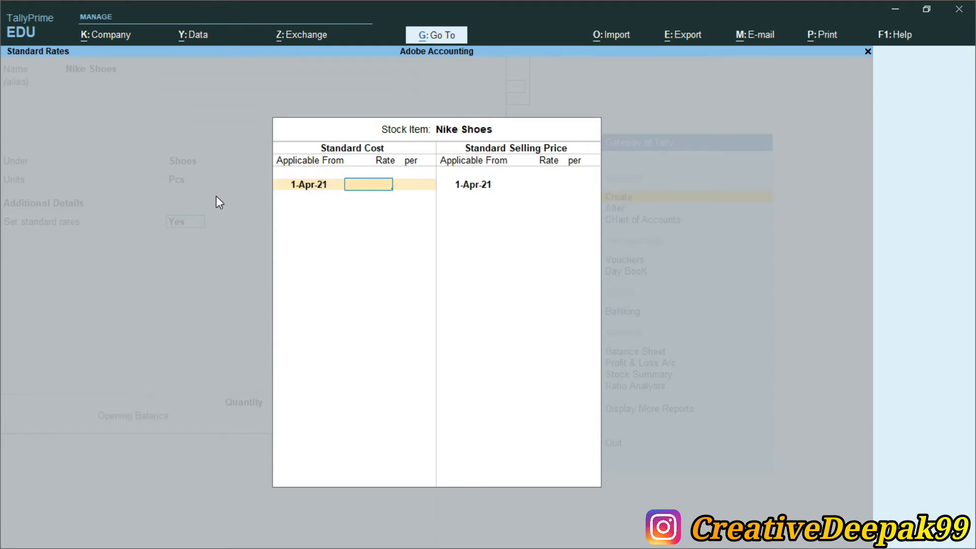
key("alt+Tab")
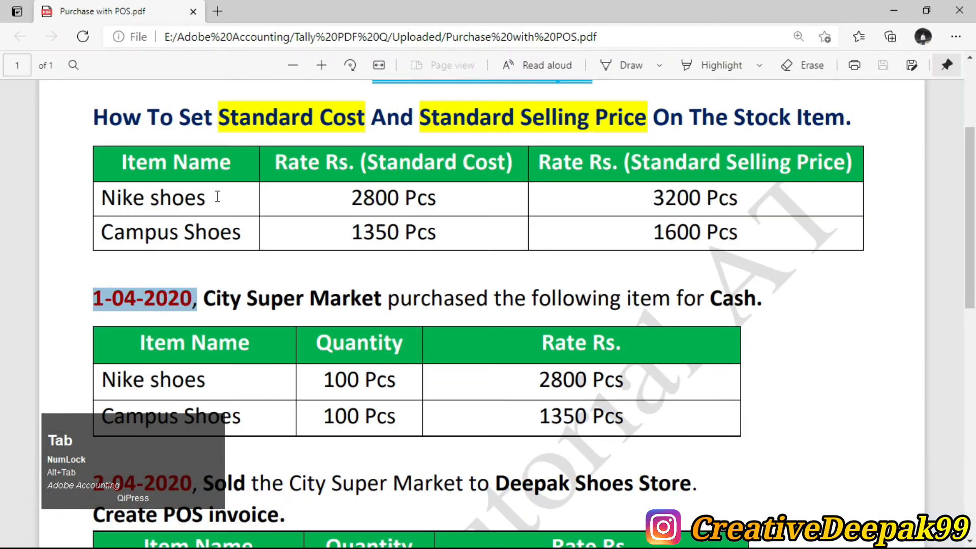
left_click_drag(368, 162, 510, 163)
key("alt+Tab")
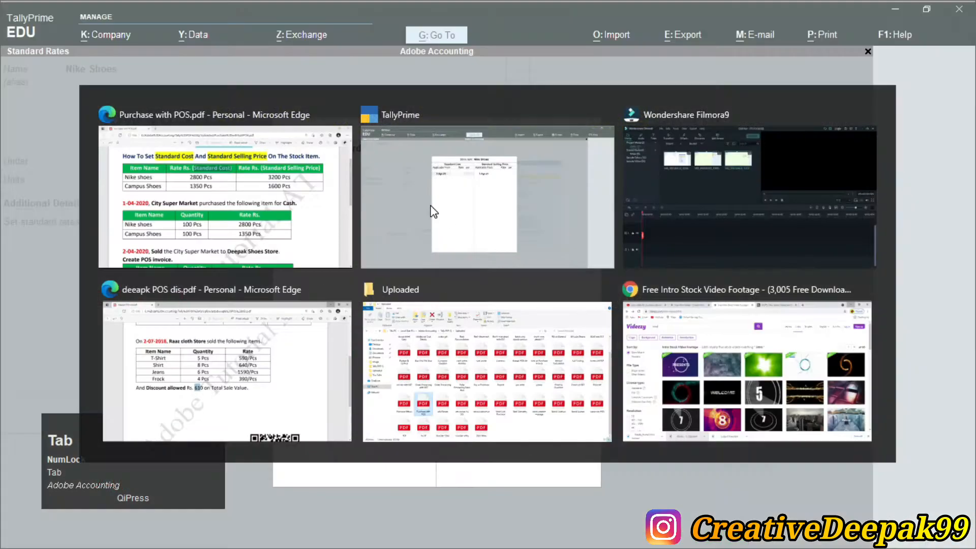
type("2800.")
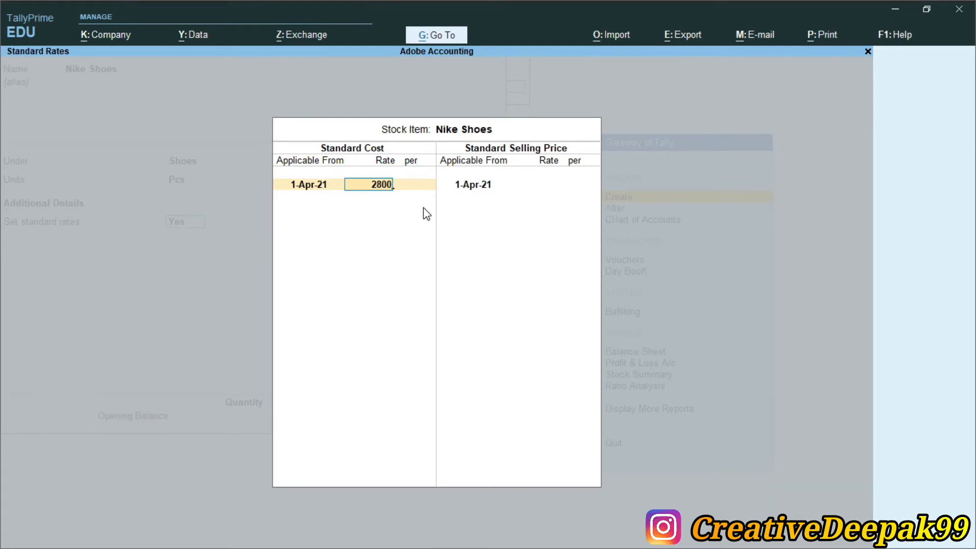
key("Return")
key("Return")
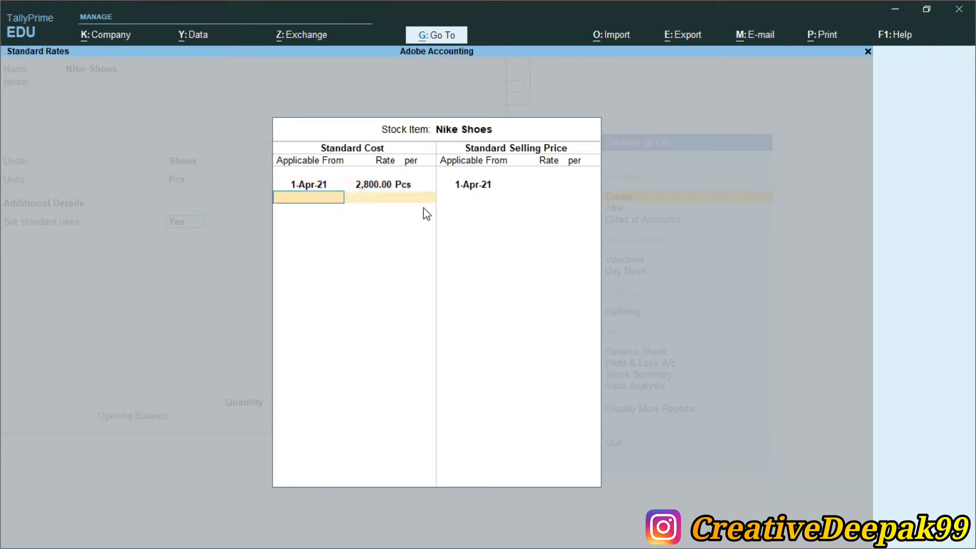
key("Return")
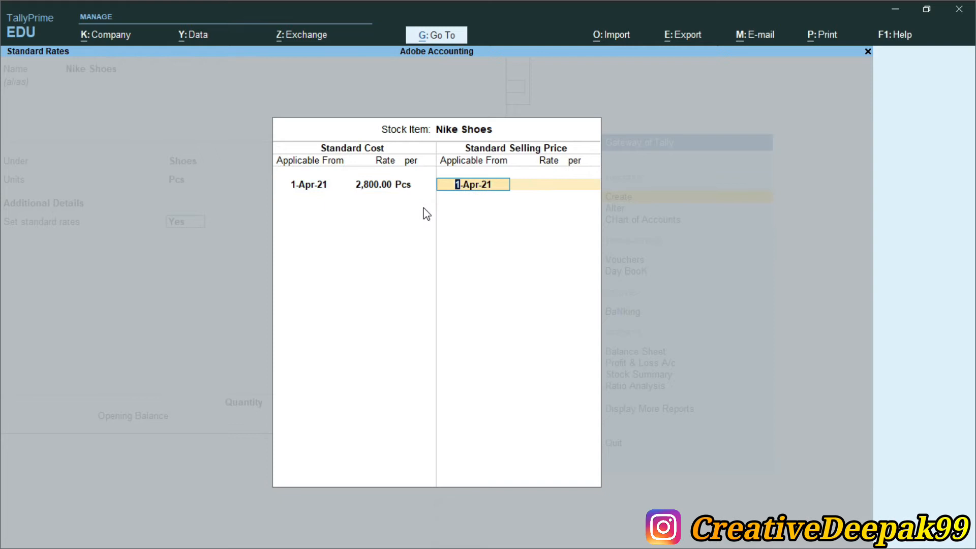
key("Return")
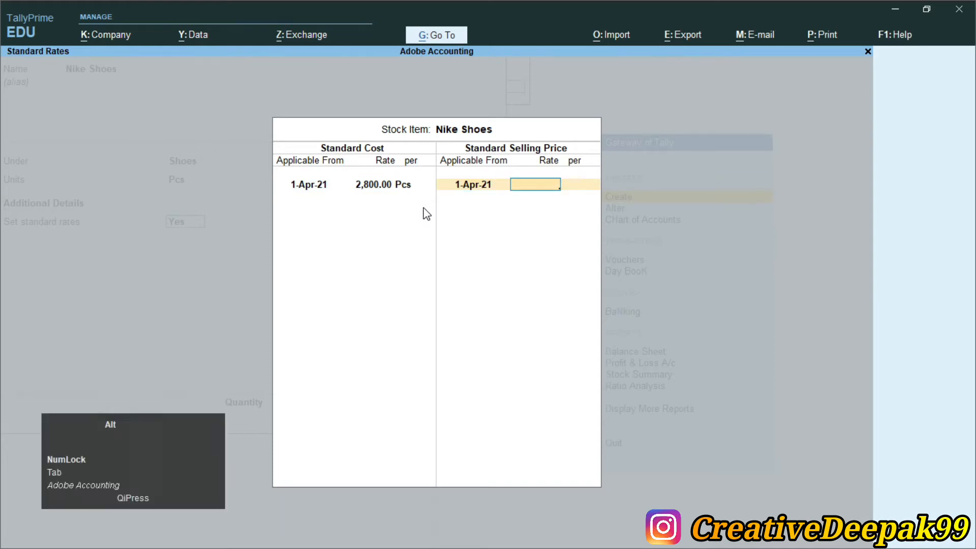
Enter the 3,200 per Pcs selling price and skip the opening balance to save Nike Shoes.
key("alt+Tab")
left_click_drag(687, 163, 845, 164)
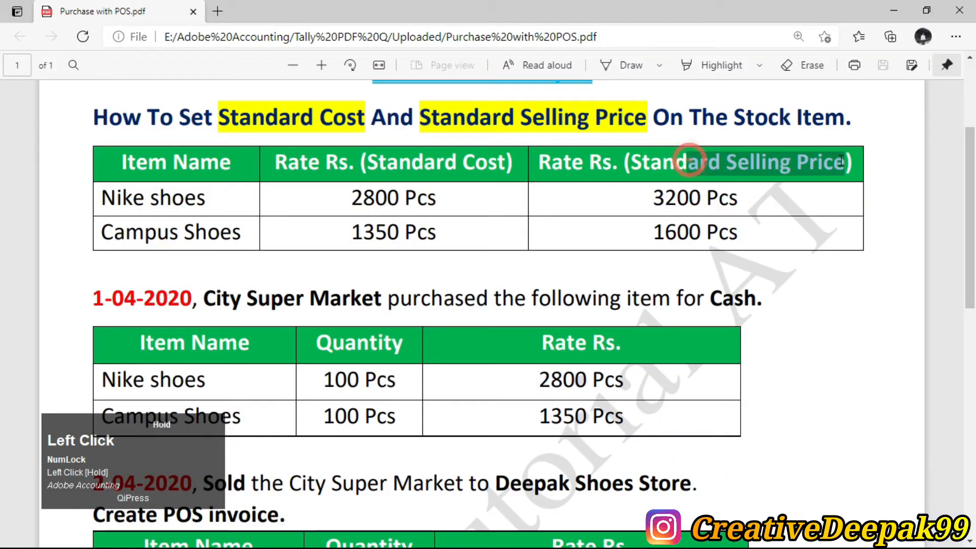
key("alt+Tab")
type("3200")
key("Return")
key("Return")
key("Return")
key("Return")
key("Return")
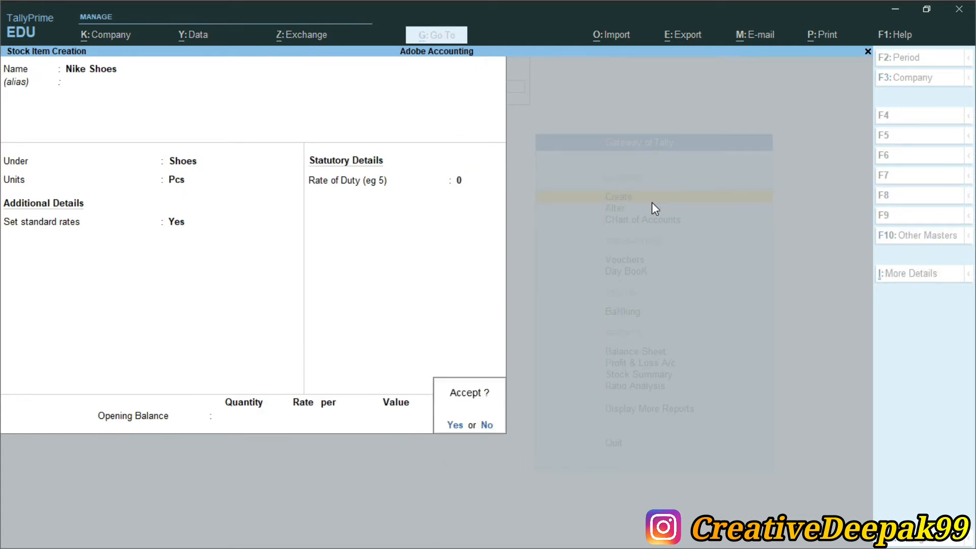
key("Return")
key("alt+Tab")
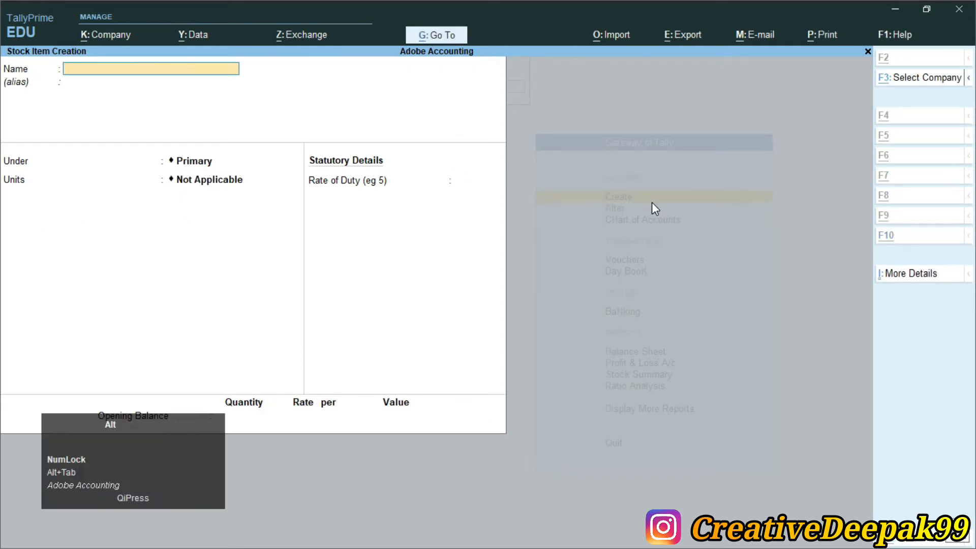
Name the new stock item Campus Shoes and place it under the Shoes group in Pcs.
key("alt+Tab")
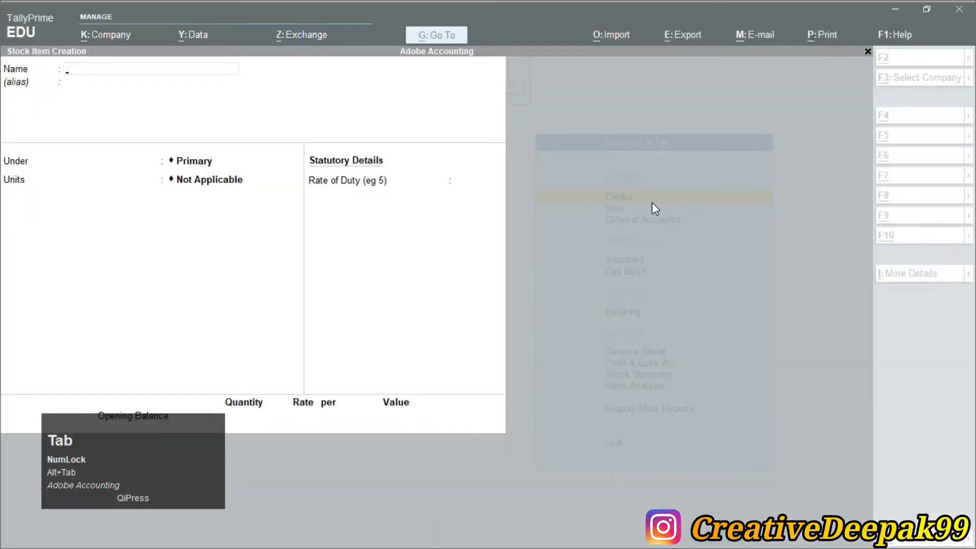
type("Camp")
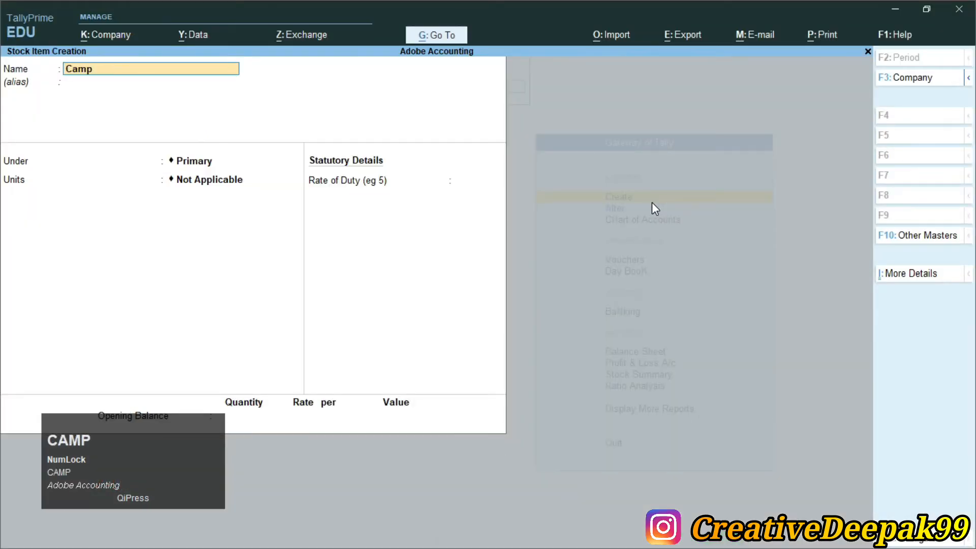
type("us Shoes")
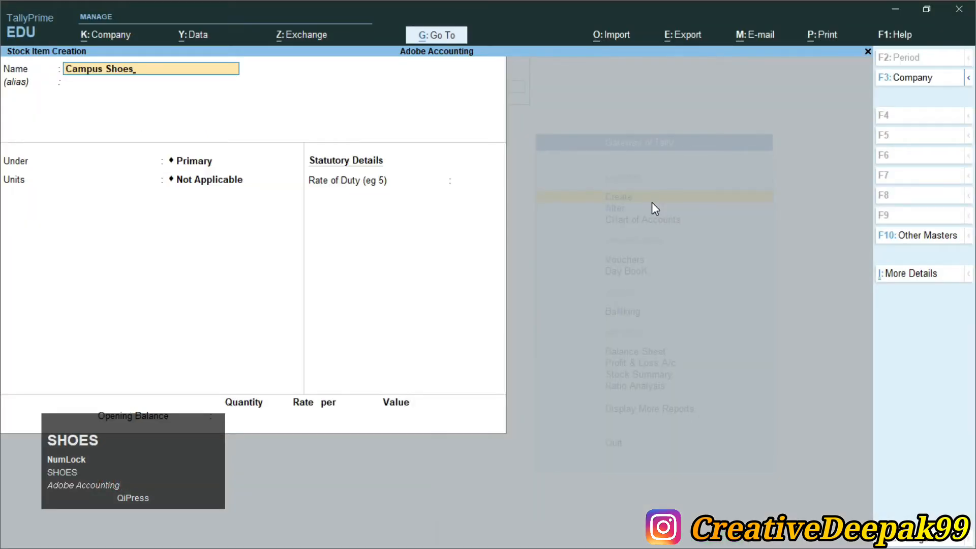
key("Return")
key("Down")
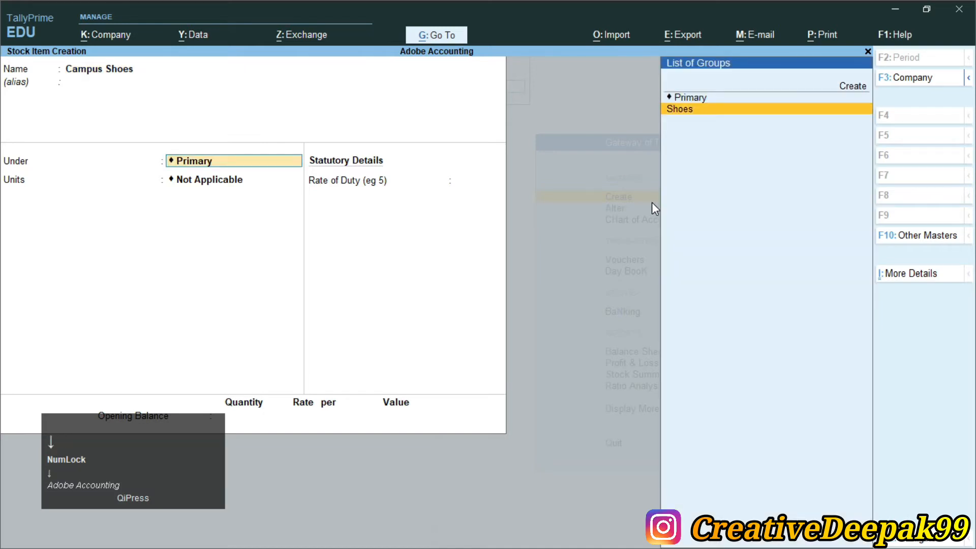
key("Return")
key("Return")
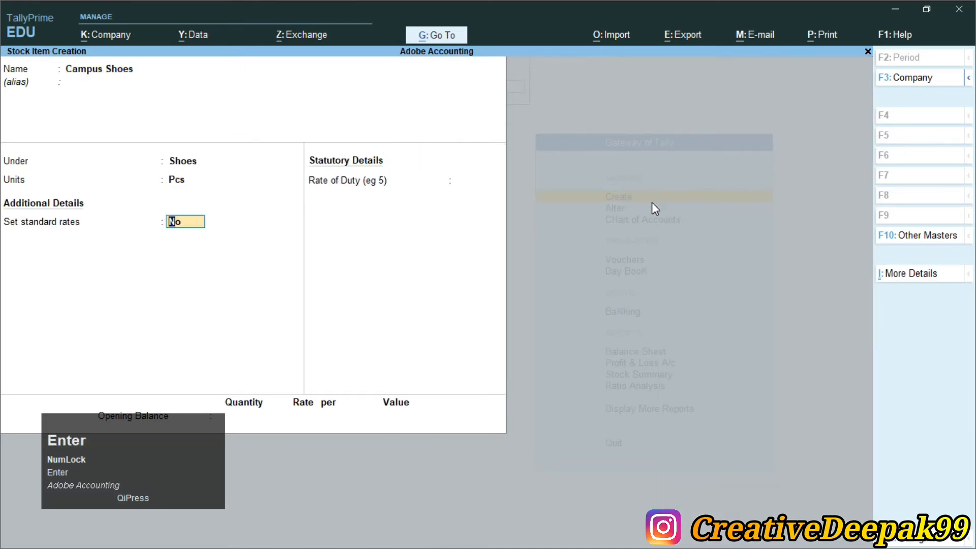
key("ctrl+2")
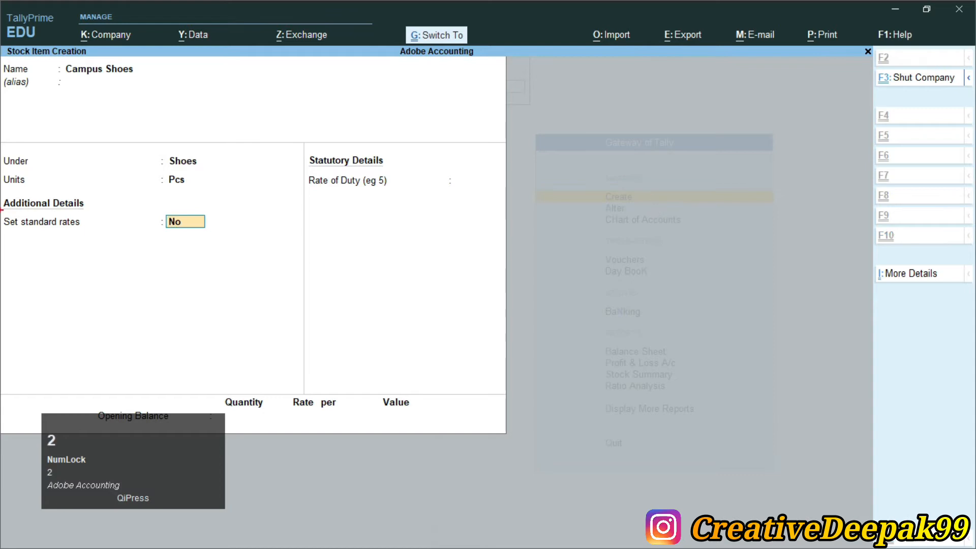
mouse_move(2, 212)
left_mouse_down()
mouse_move(125, 240)
mouse_move(236, 240)
left_mouse_up()
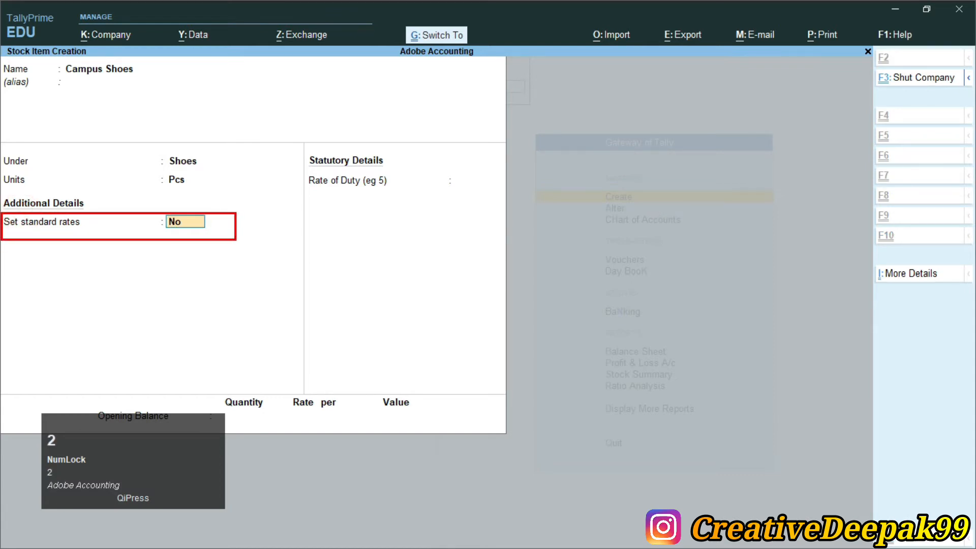
left_click(235, 246)
Give Campus Shoes standard cost 1,350 and selling price 1,600 from 1-Apr-21.
type("y")
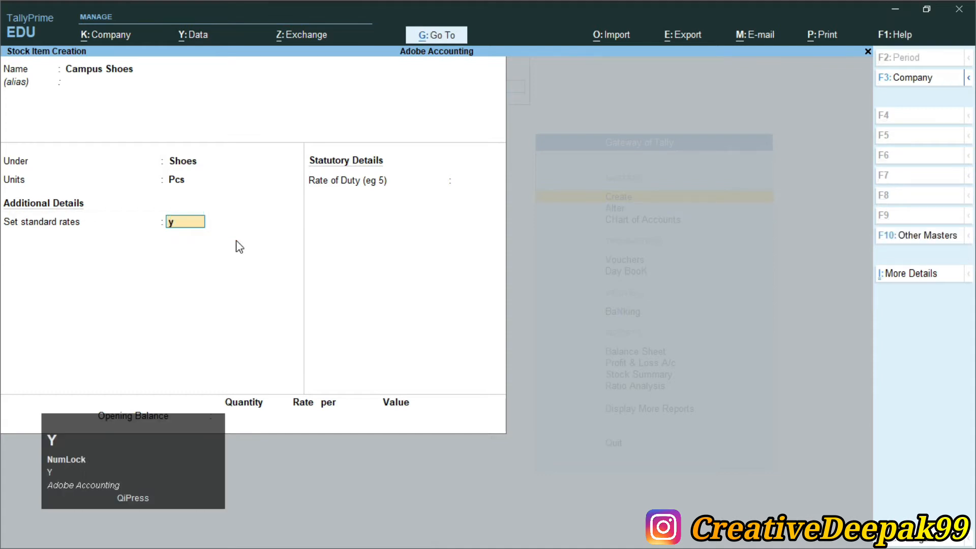
key("Return")
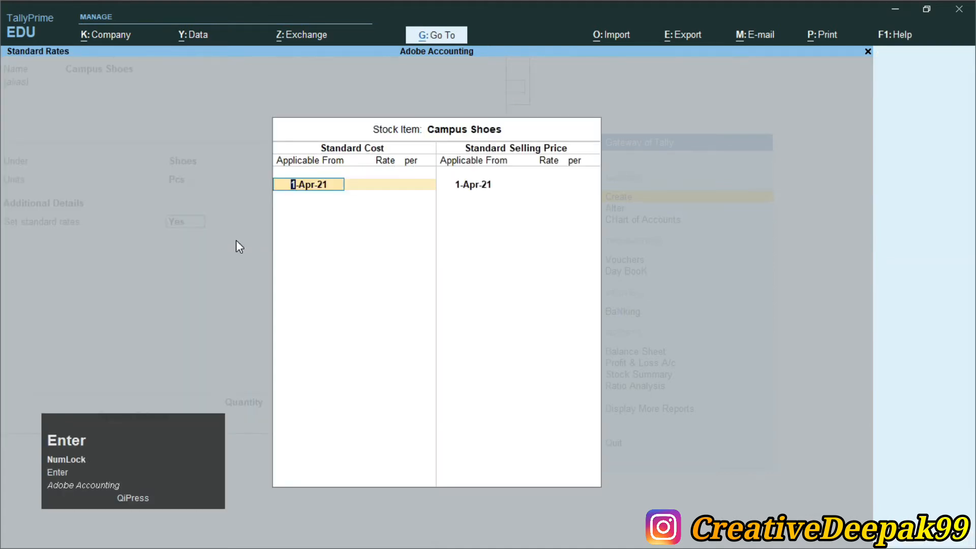
key("Return")
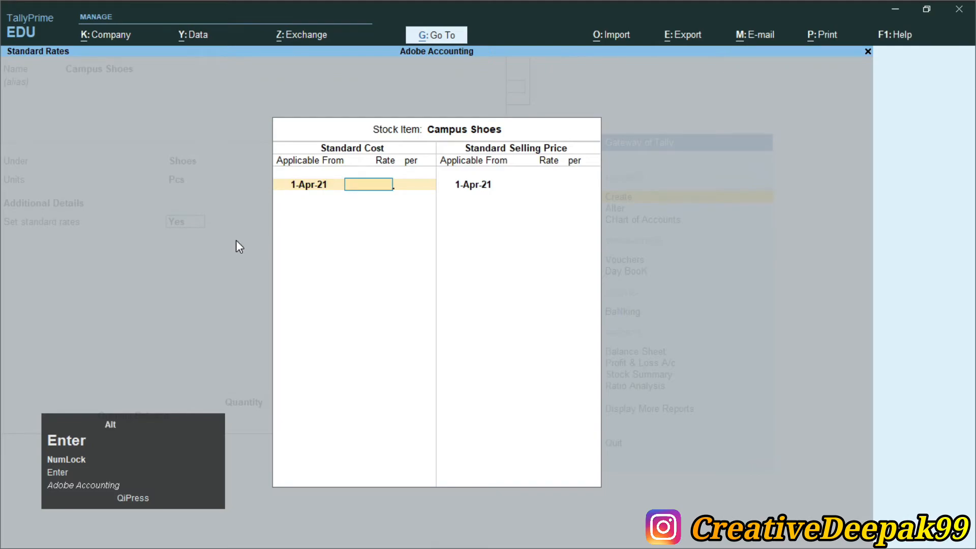
key("alt+Tab")
left_click_drag(350, 229, 439, 239)
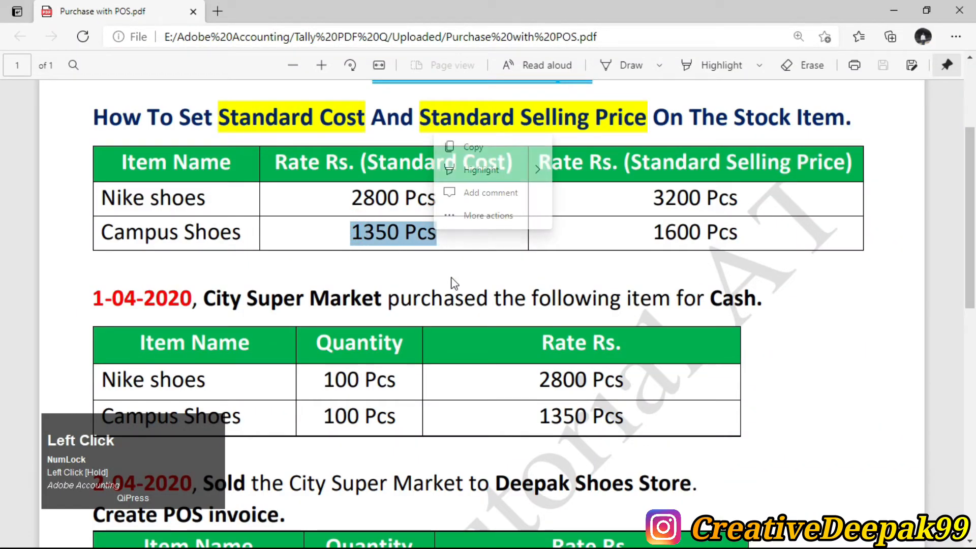
left_click_drag(653, 233, 737, 235)
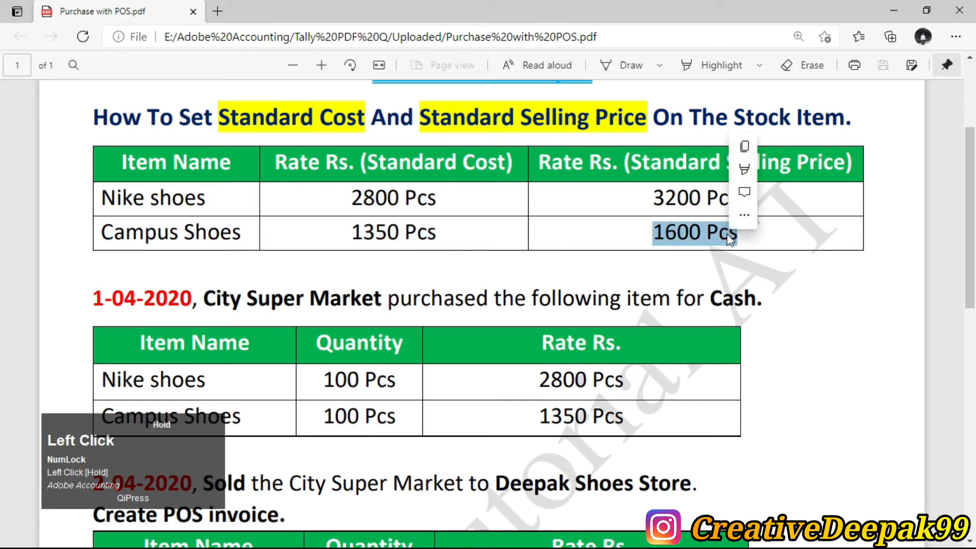
key("alt+Tab")
type("1350")
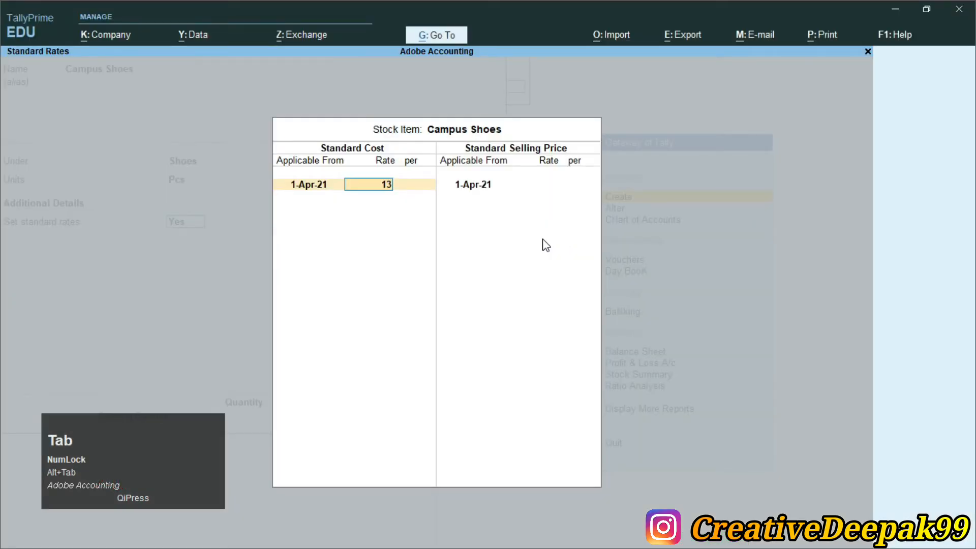
key("Return")
key("Return")
key("Return")
key("Return")
type("1,600")
key("Return")
key("Return")
key("Return")
key("Return")
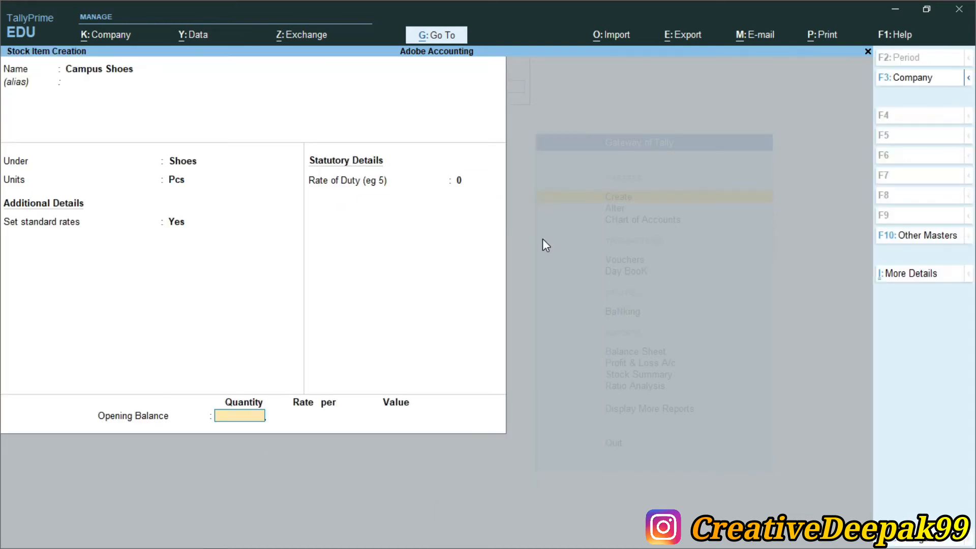
key("Return")
Save Campus Shoes, leave the masters list, and bring up the exercise PDF.
key("Return")
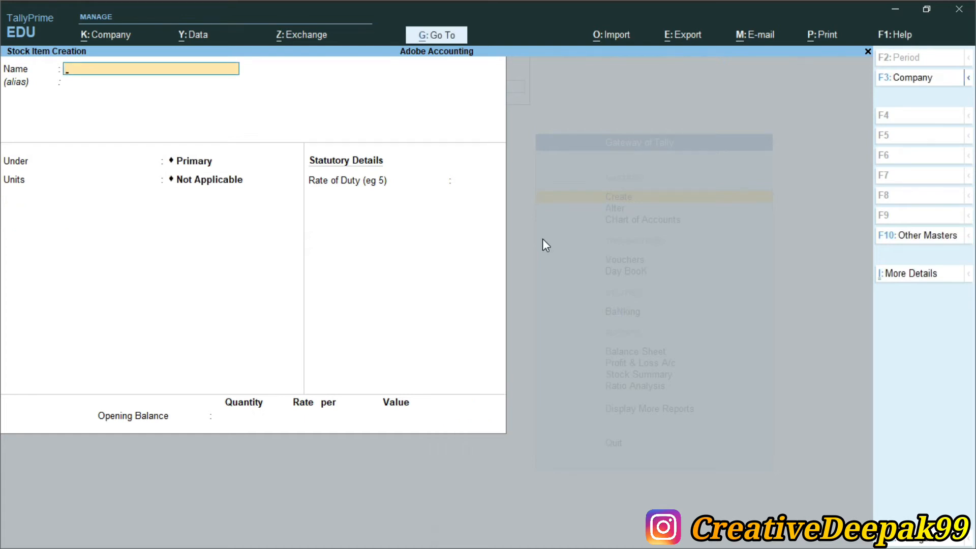
key("Escape")
key("Return")
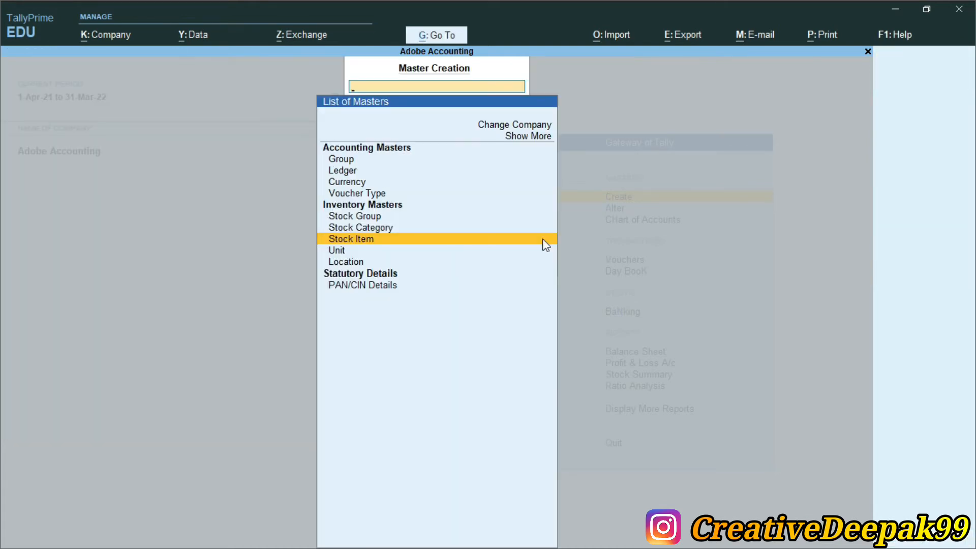
key("Escape")
key("alt+Tab")
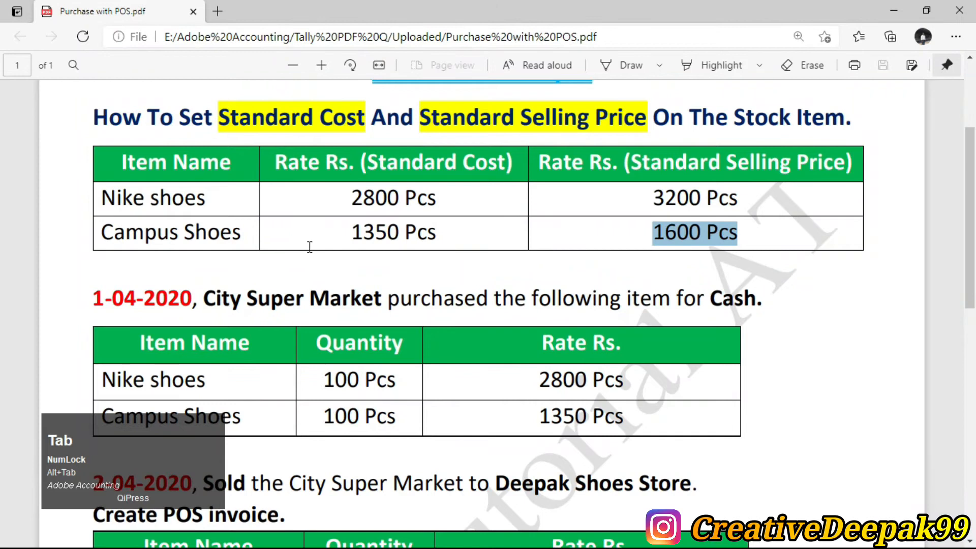
Scroll the PDF to the City Super Market purchase and POS sale lines, highlighting key words.
scroll(258, 247, "down", 2)
left_click_drag(203, 223, 389, 225)
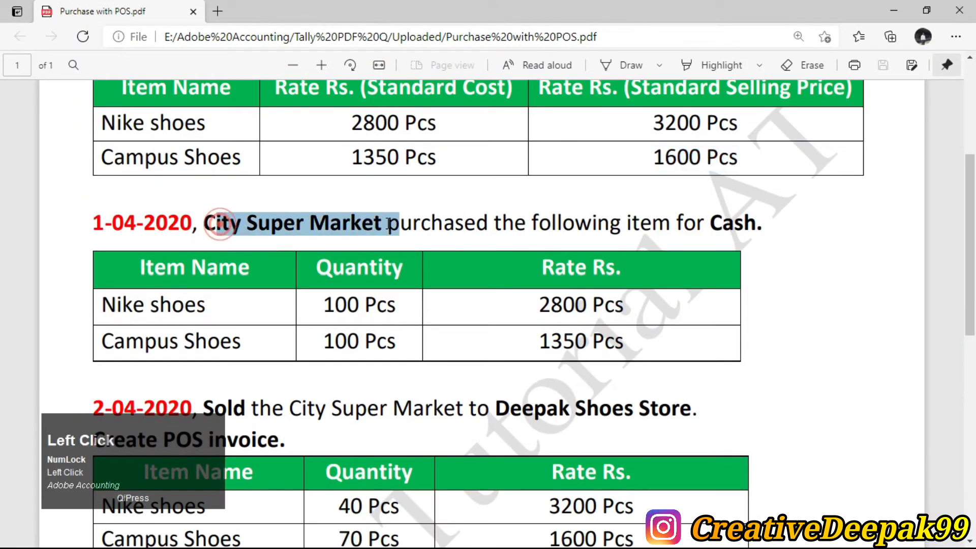
left_click(206, 223)
left_click_drag(246, 234, 305, 227)
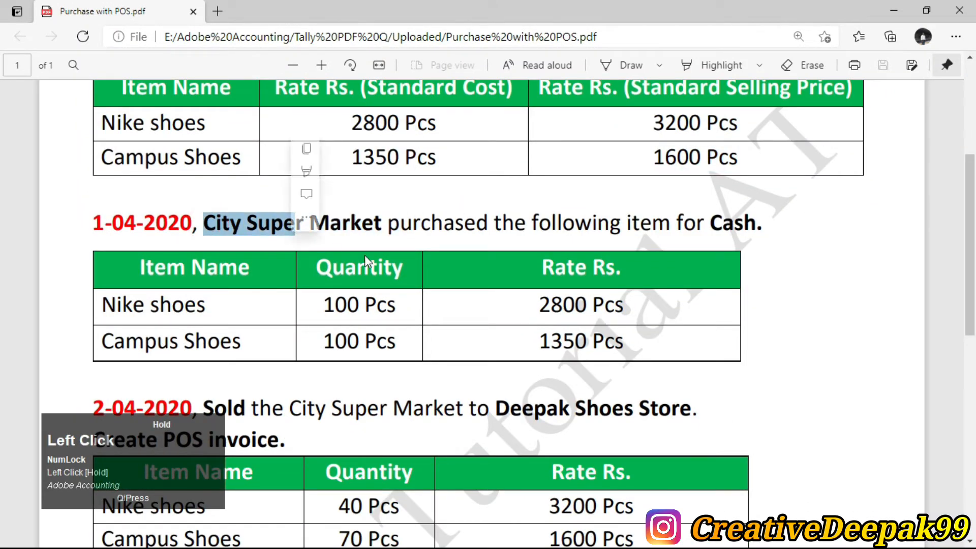
left_click_drag(387, 224, 502, 226)
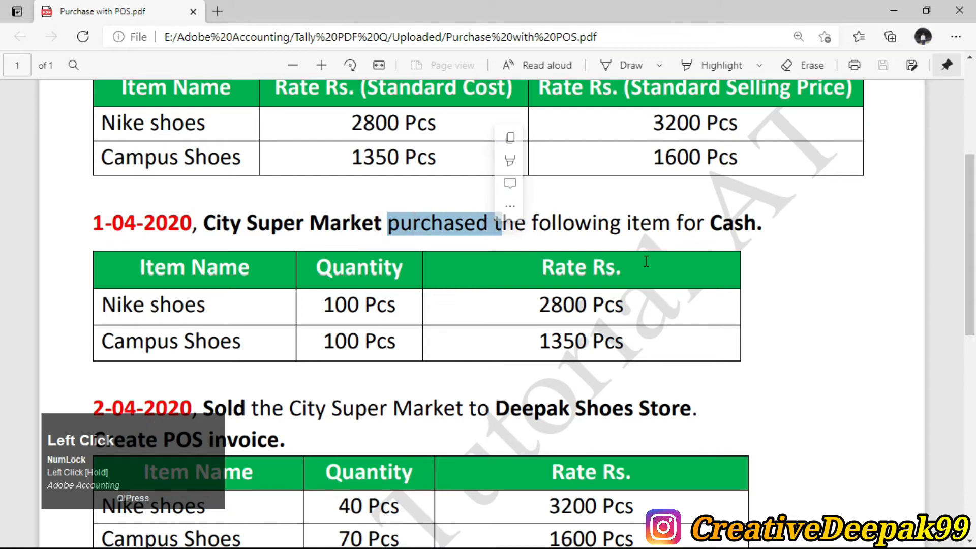
scroll(757, 158, "down", 4)
scroll(757, 157, "up", 2)
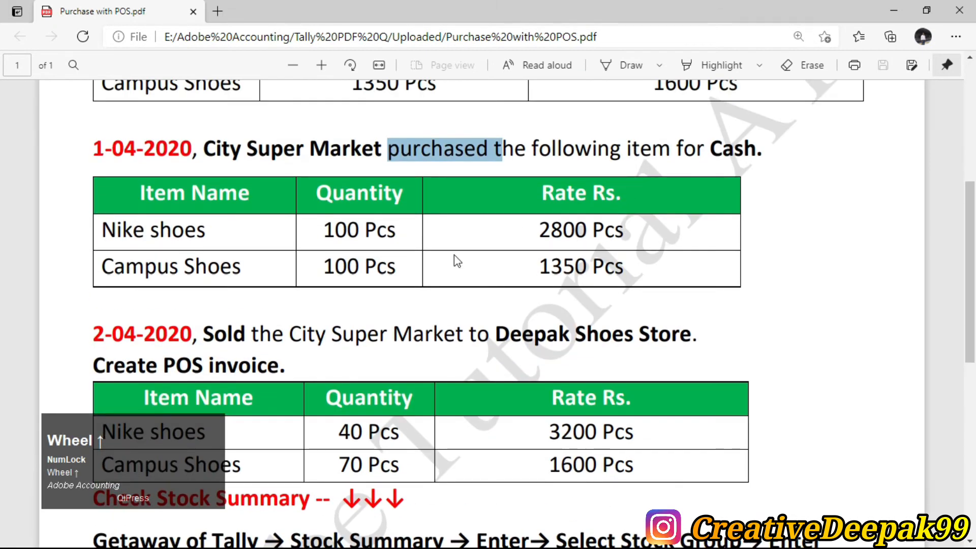
left_click(205, 332)
double_click(213, 333)
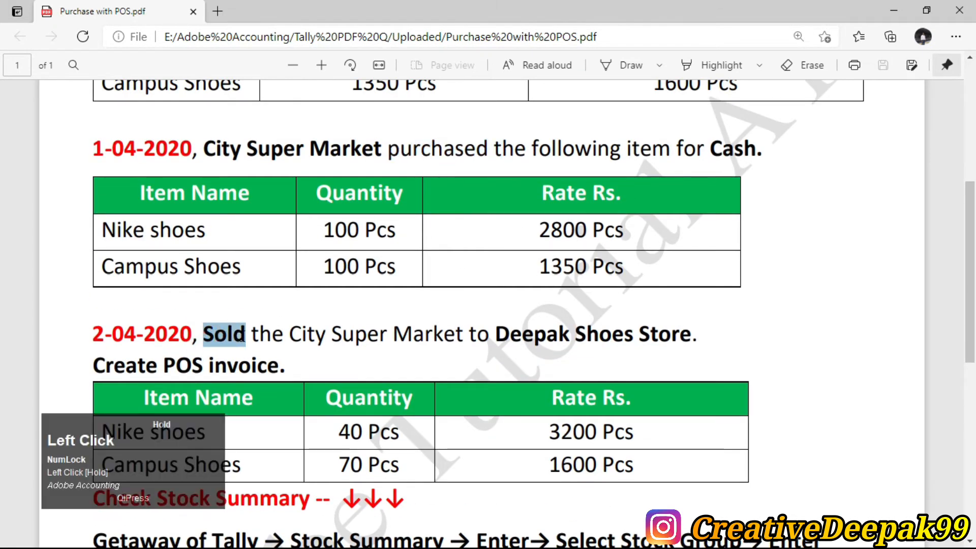
left_click_drag(506, 333, 701, 344)
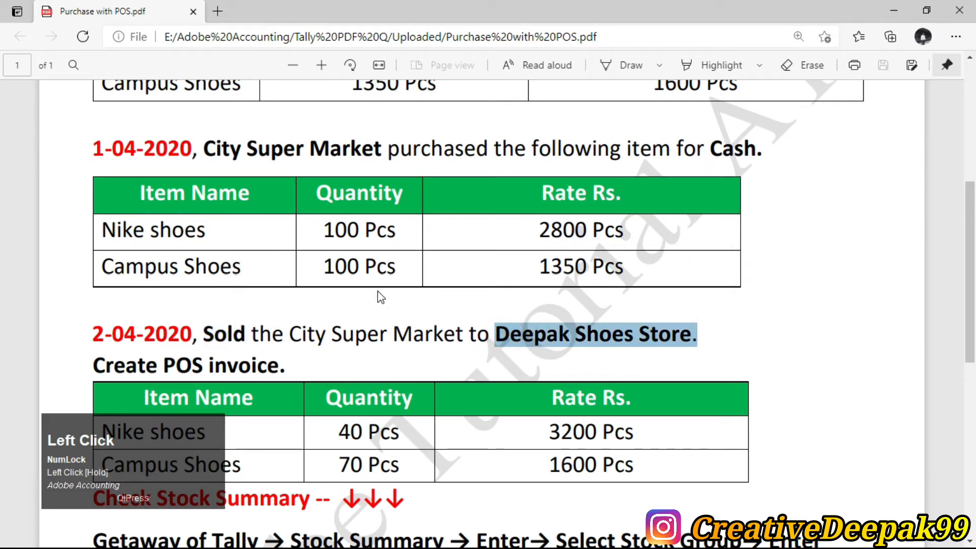
Start a new ledger named City Super Market from the Gateway.
key("alt+Tab")
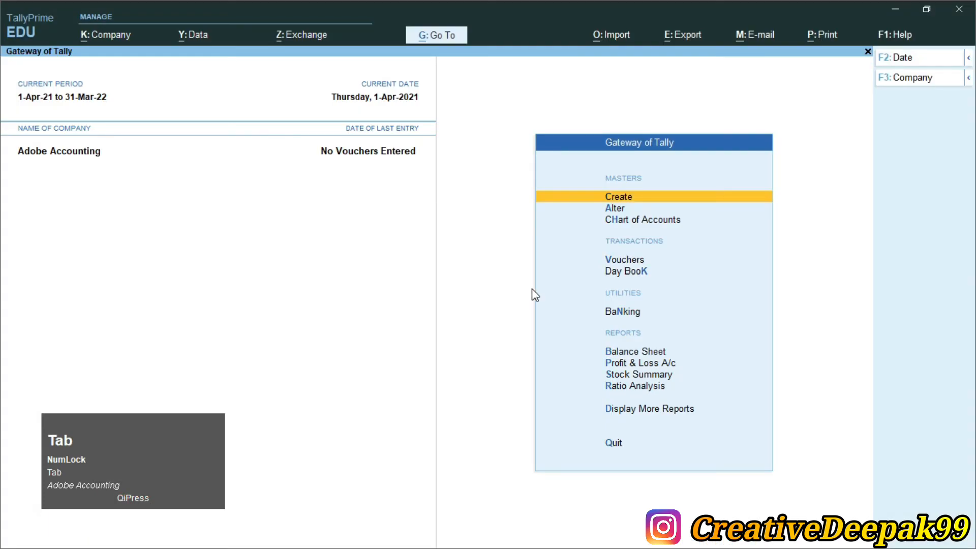
key("Return")
key("Down")
key("Down")
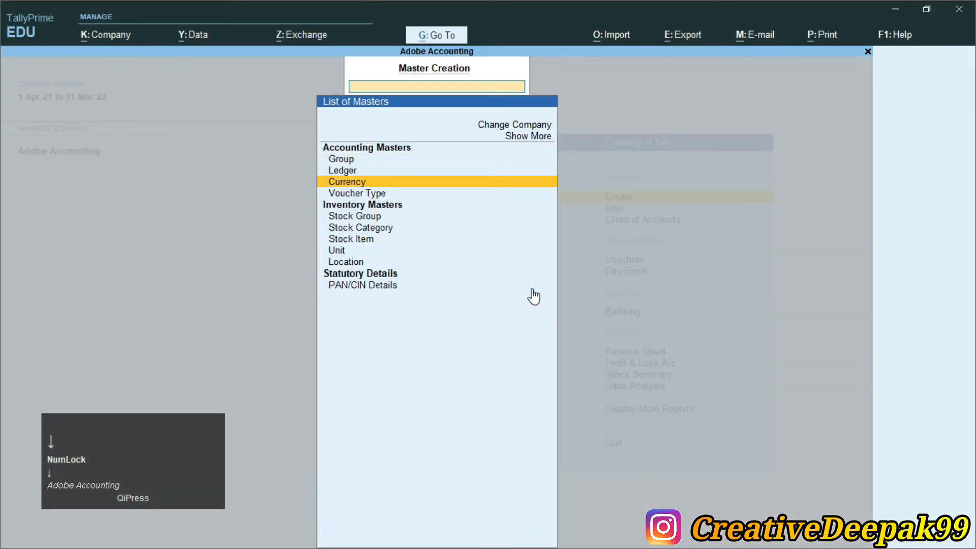
key("Up")
key("Return")
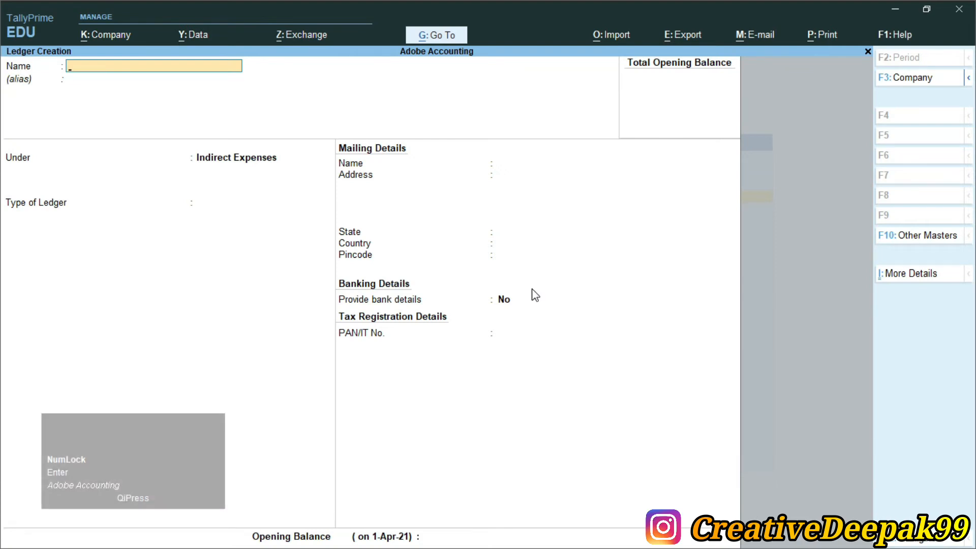
type("City")
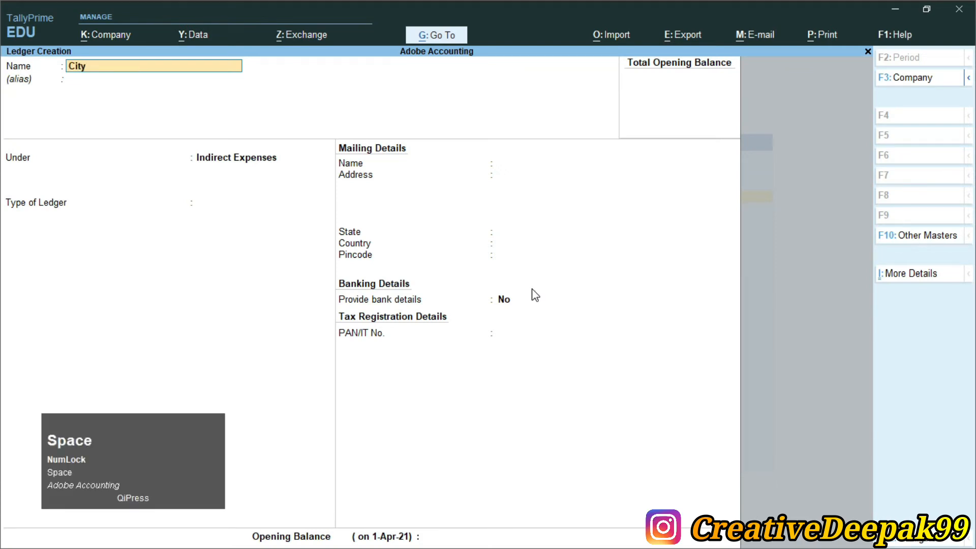
type(" Super market")
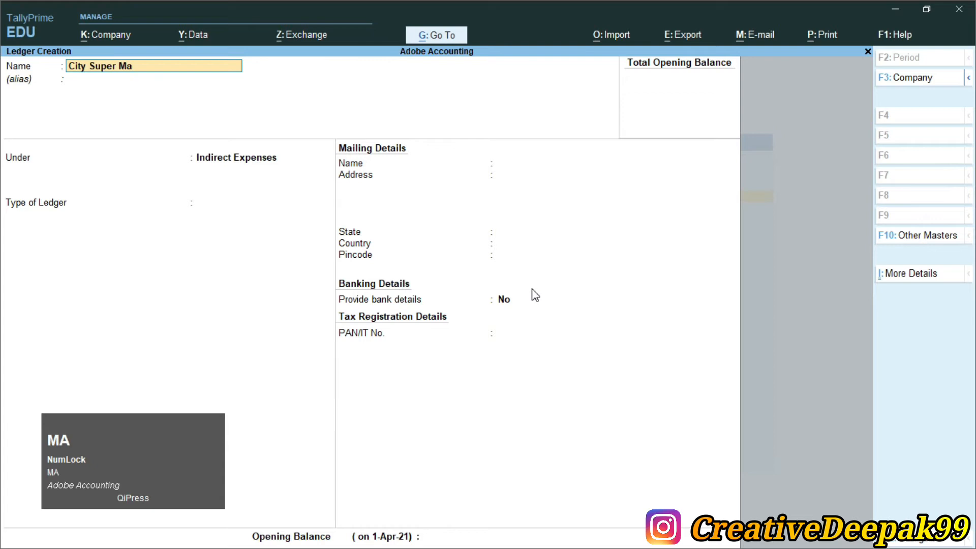
key("Return")
key("Return")
Put City Super Market under Sundry Debtors, save it, and begin naming the Deepak Shoes Store ledger.
type("S")
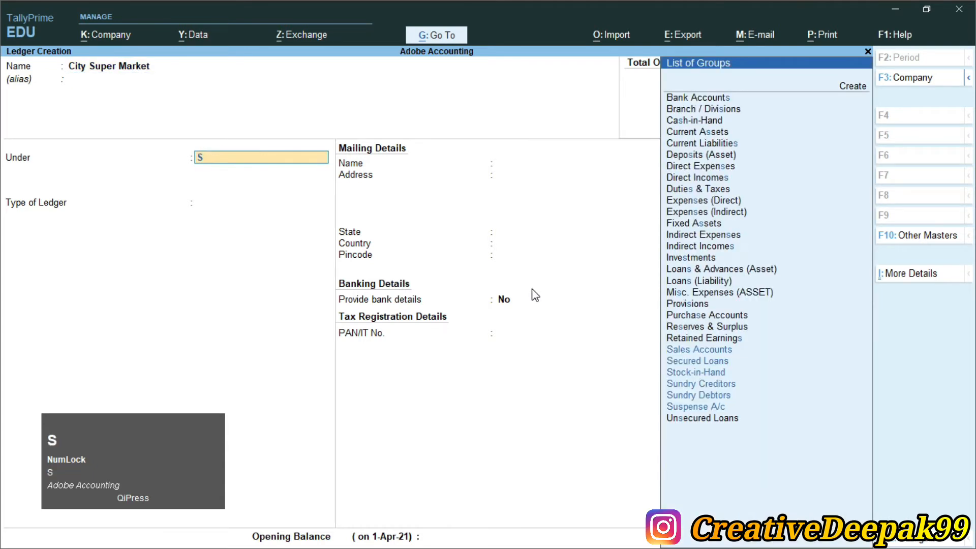
key("Down")
key("Down")
key("Down")
key("Down")
key("Down")
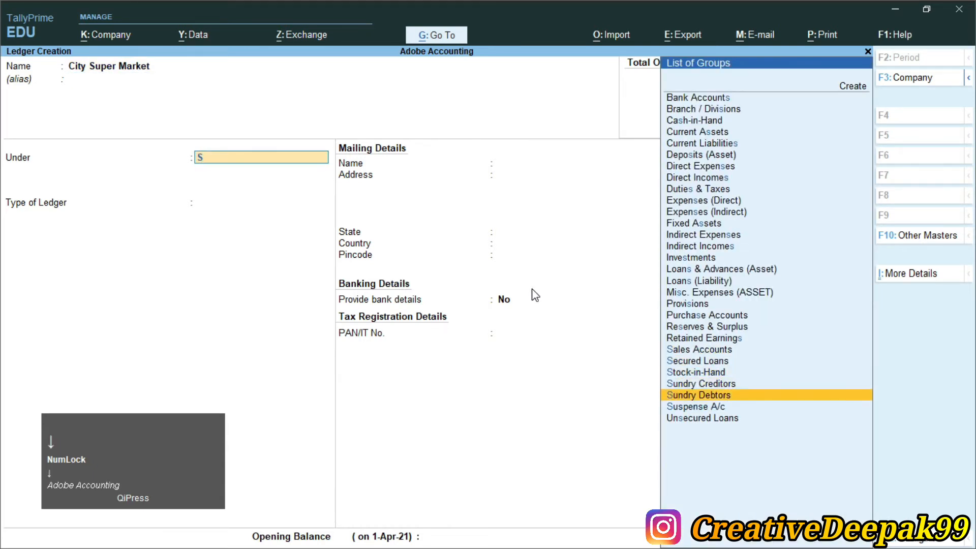
key("Return")
key("Return")
key("Return")
key("Return")
key("Return")
key("Return")
key("Return")
key("Return")
key("Return")
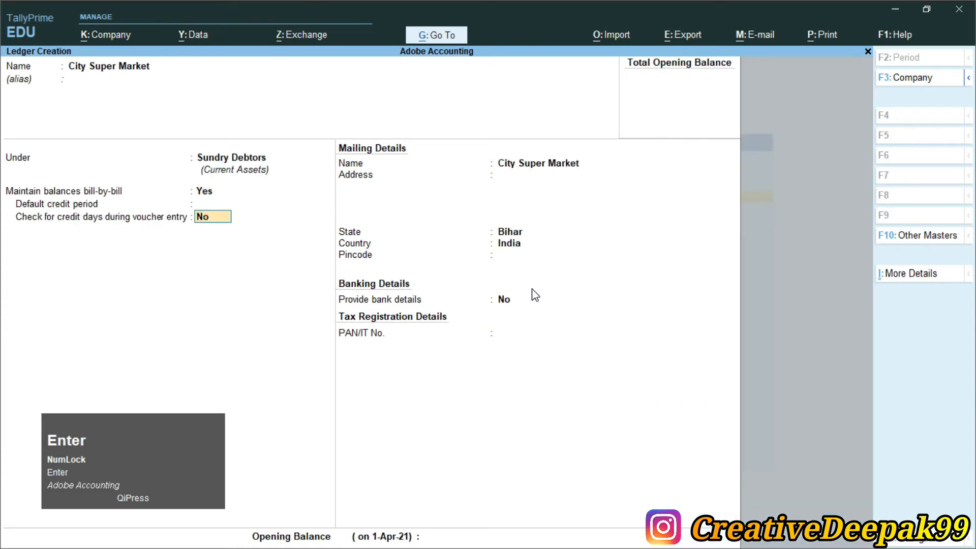
key("Return")
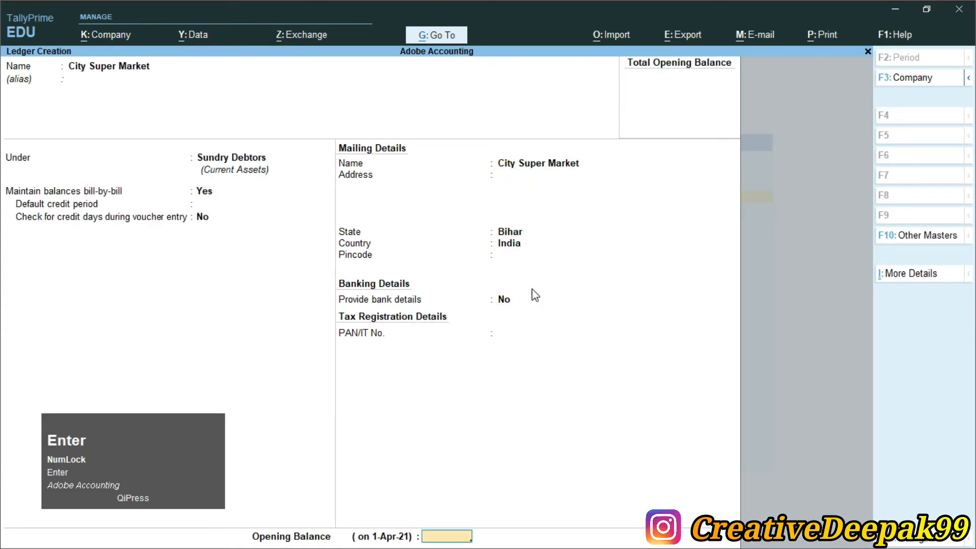
key("Return")
key("Return")
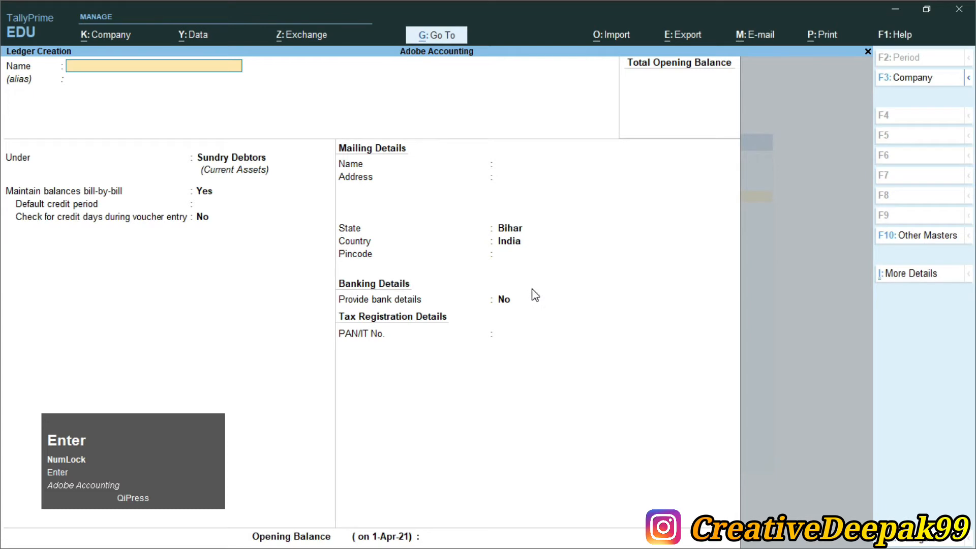
type("Deepak")
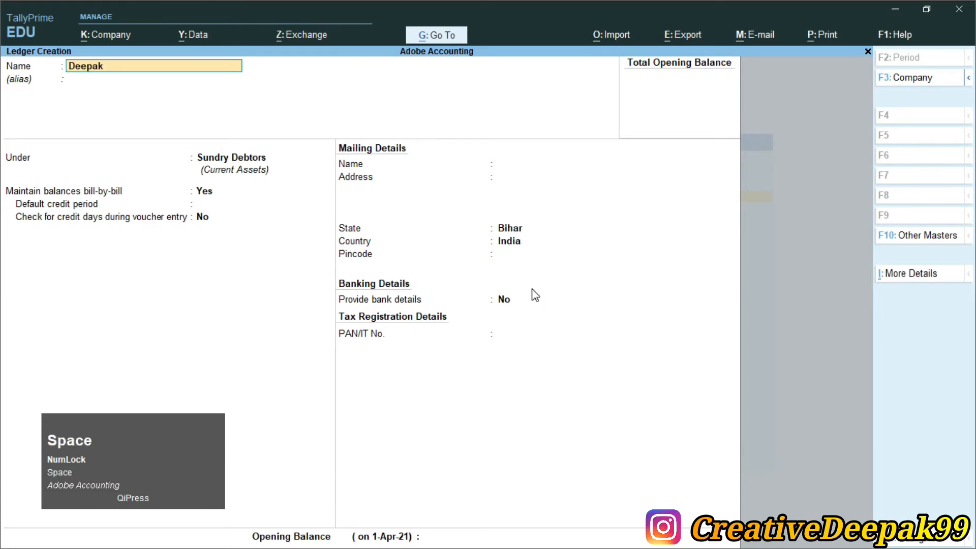
type(" Shoes Sot")
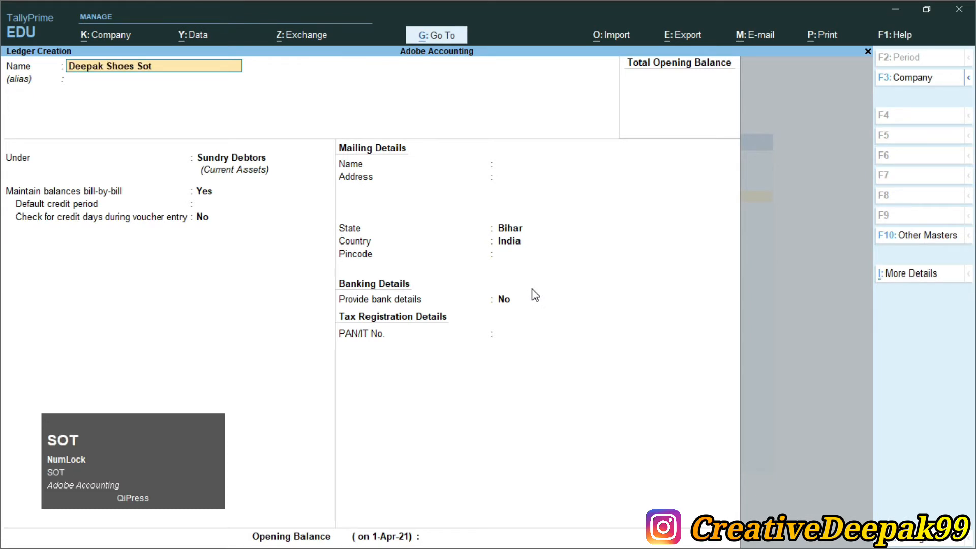
key("BackSpace")
key("BackSpace")
Finish the Deepak Shoes Store ledger under Sundry Debtors.
type("tore")
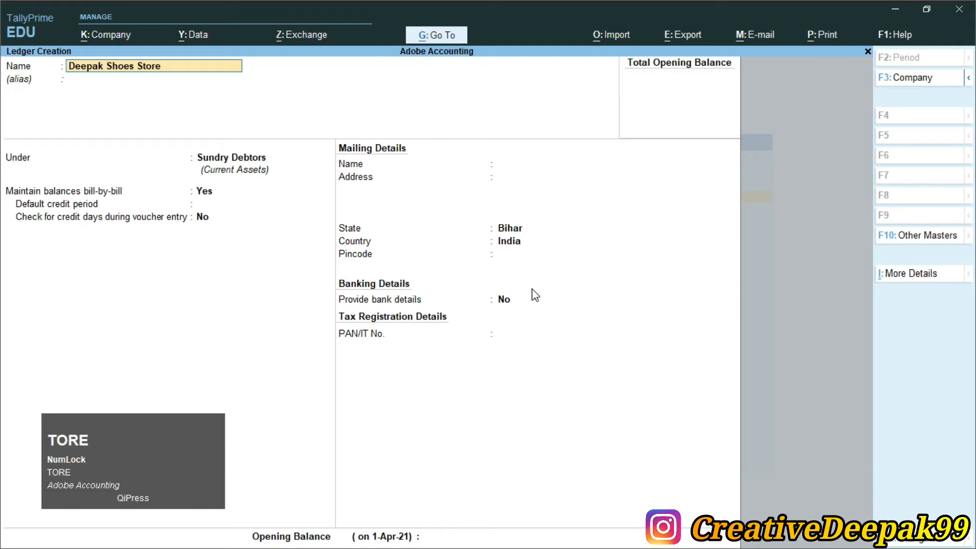
key("Return")
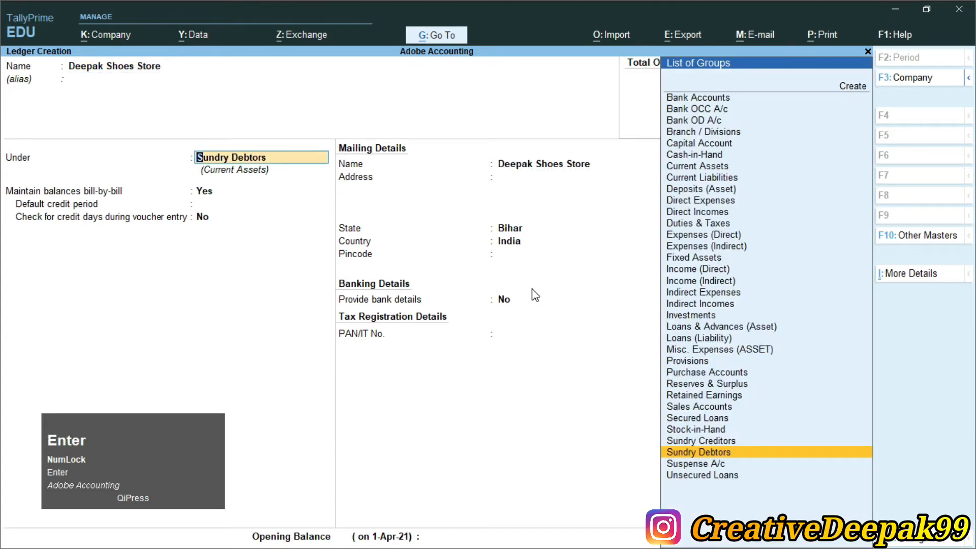
key("Return")
key("Return")
key("Return")
key("Return")
key("Return")
key("Return")
key("Return")
key("Return")
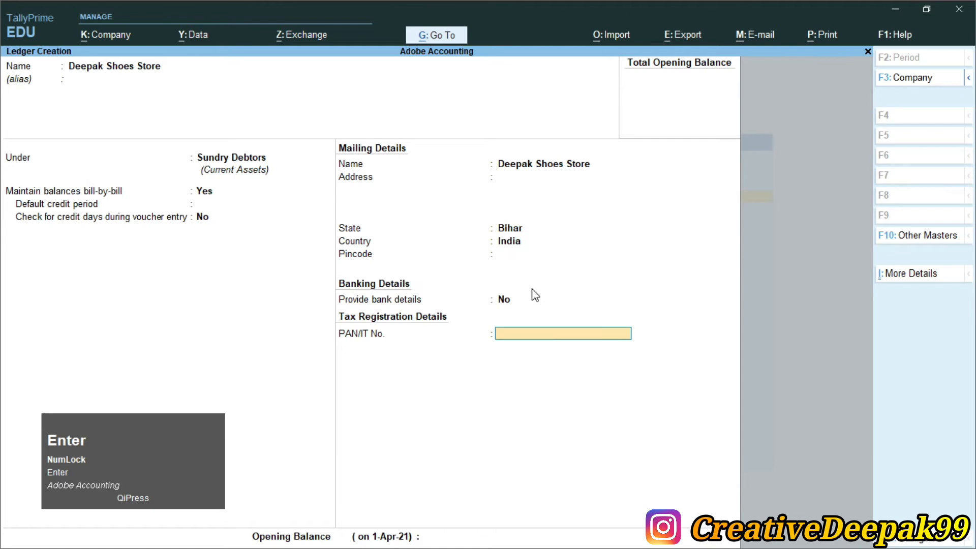
Create a Sales ledger under Sales Accounts.
key("Return")
type("Sales")
key("Return")
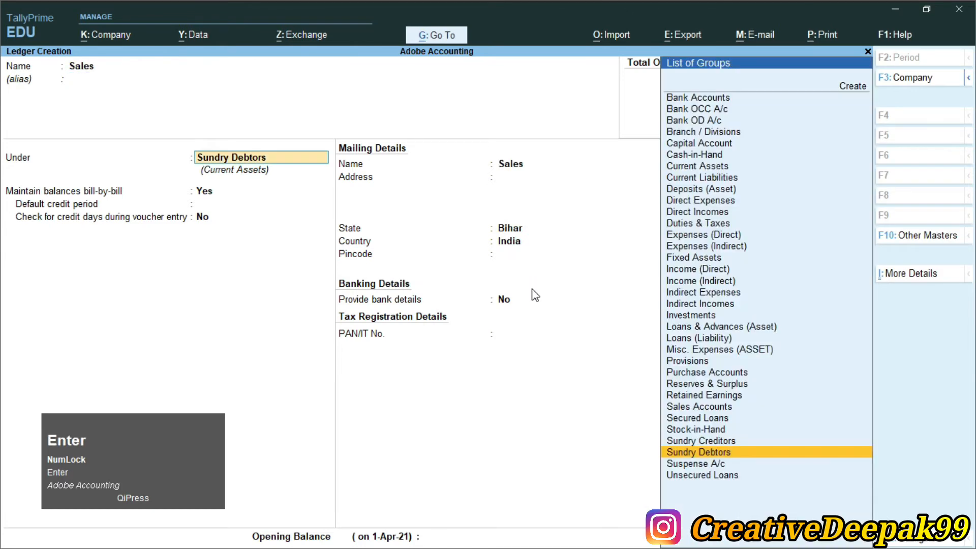
type("S")
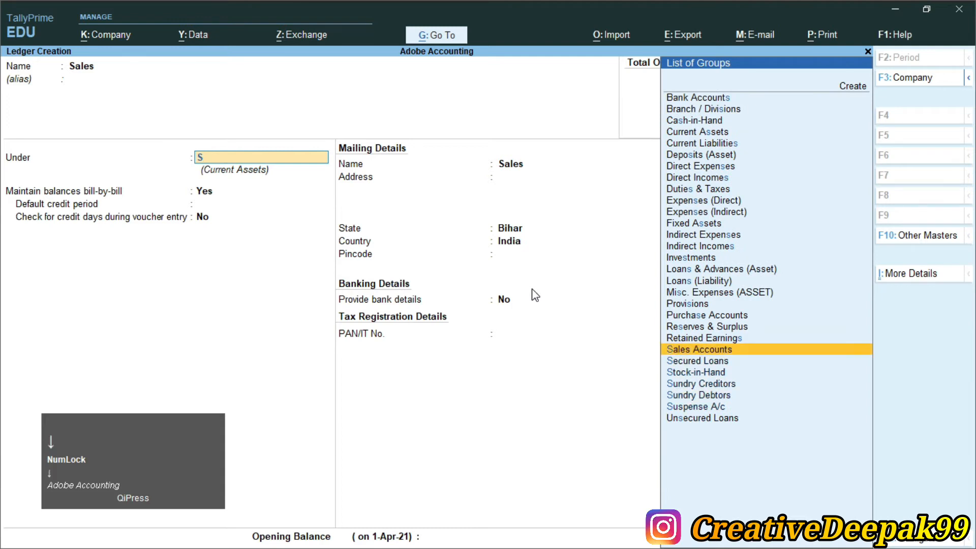
key("Return")
key("Return")
key("Return")
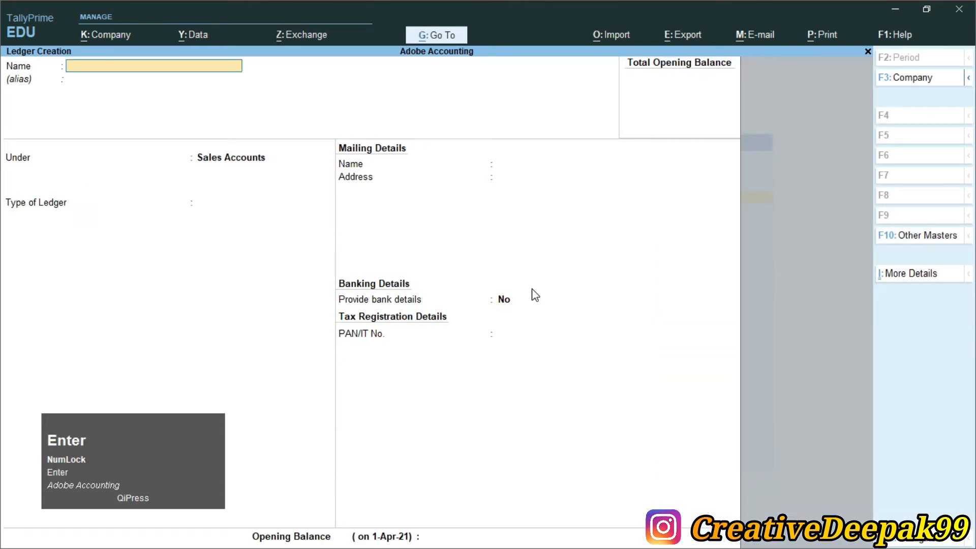
Create a Purchase ledger under Purchase Accounts with type Not Applicable.
type("Purchase")
key("Return")
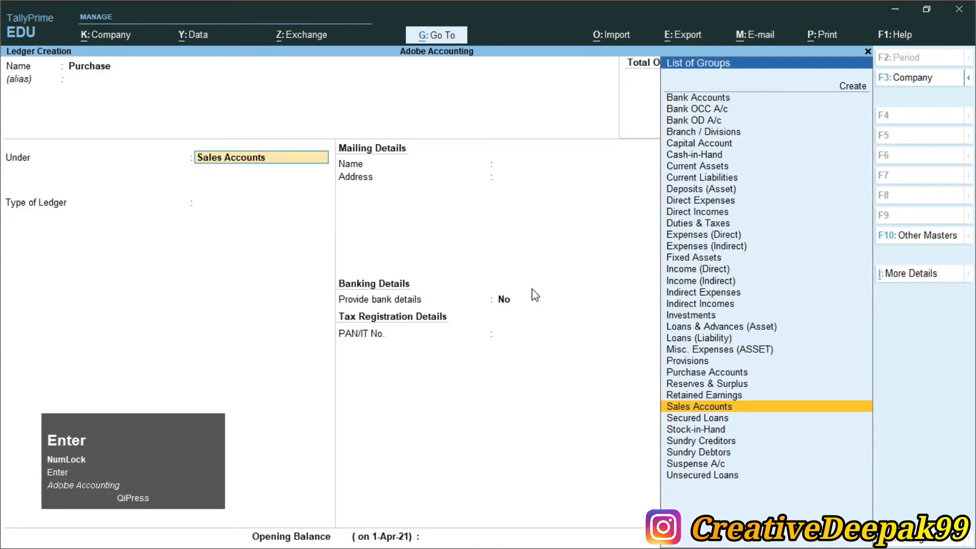
type("P")
key("Down")
key("Down")
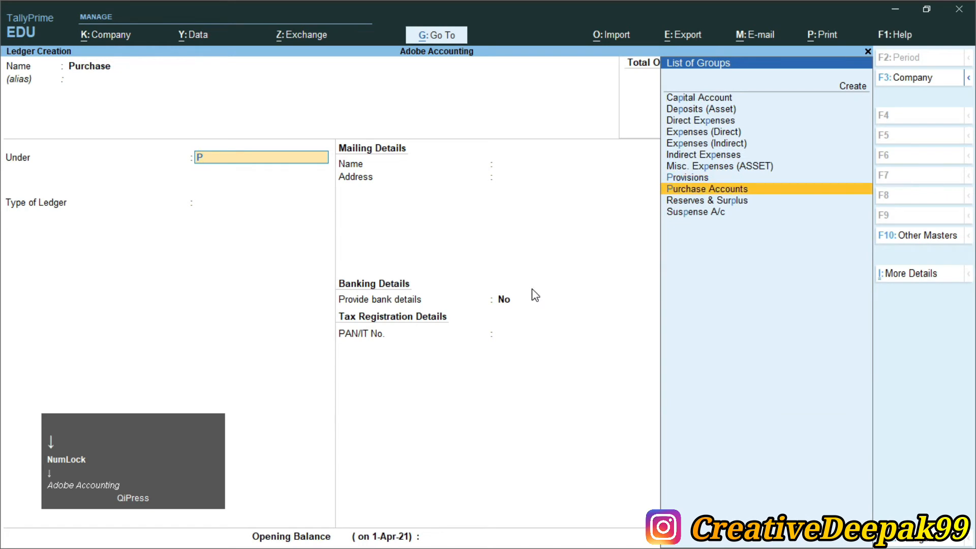
key("Return")
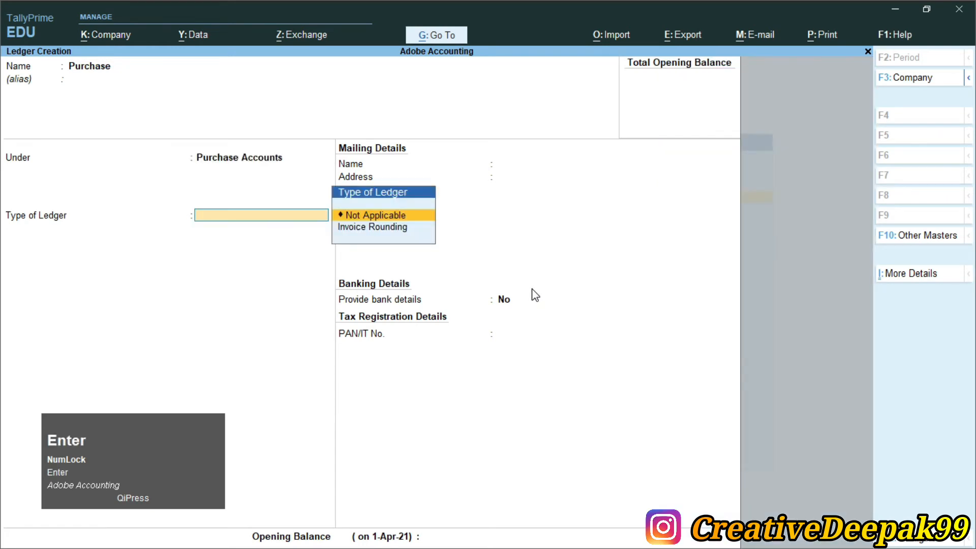
key("Return")
key("Return")
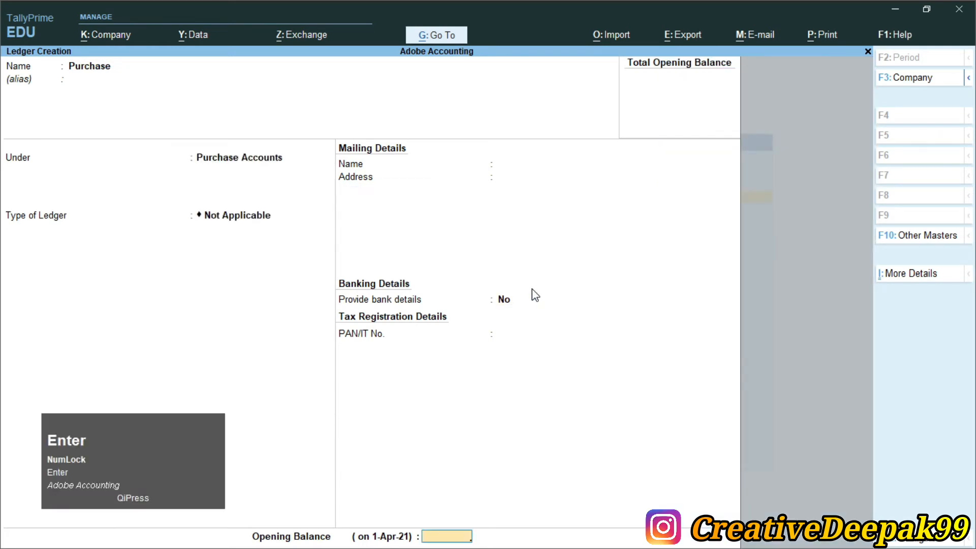
key("Return")
key("Return")
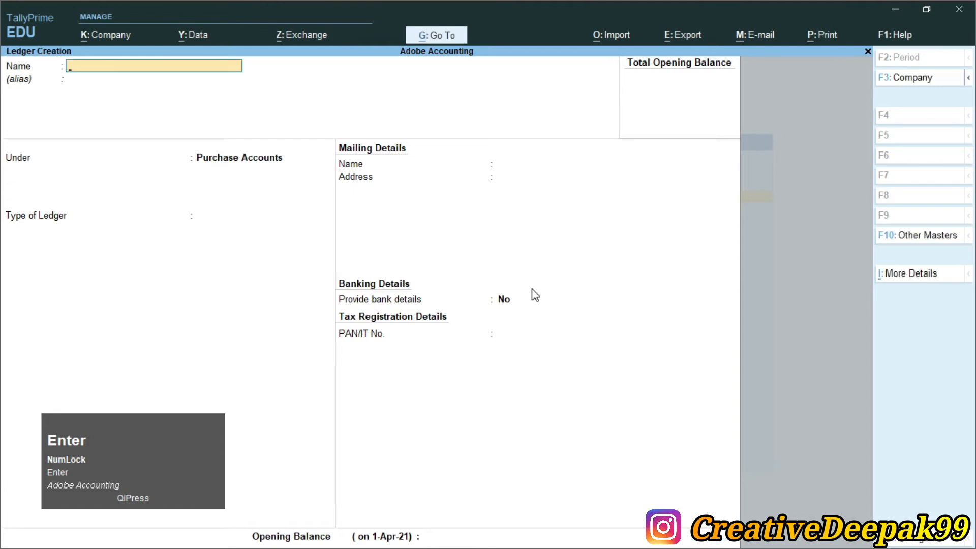
Return to the Gateway and bring the exercise PDF back up.
key("Escape")
key("Escape")
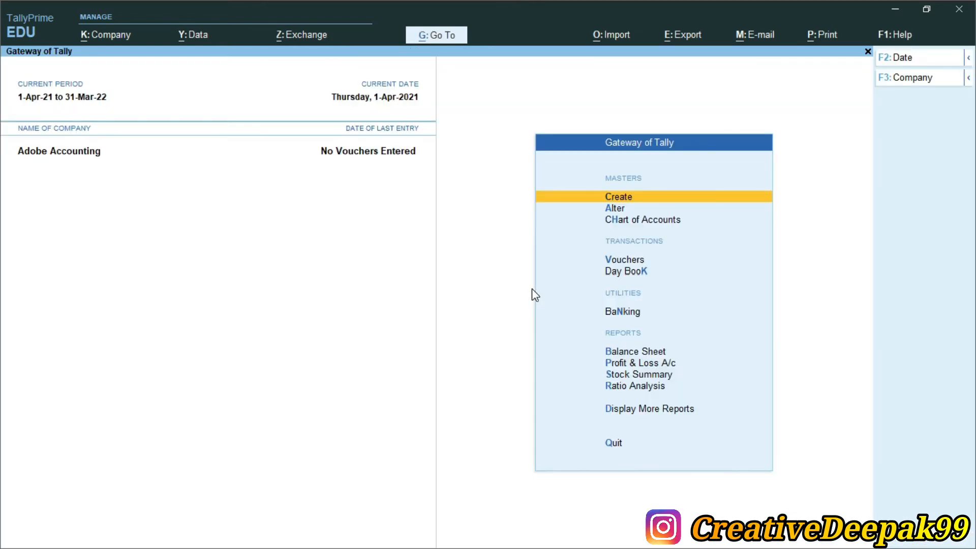
key("alt+Tab")
scroll(514, 305, "up", 3)
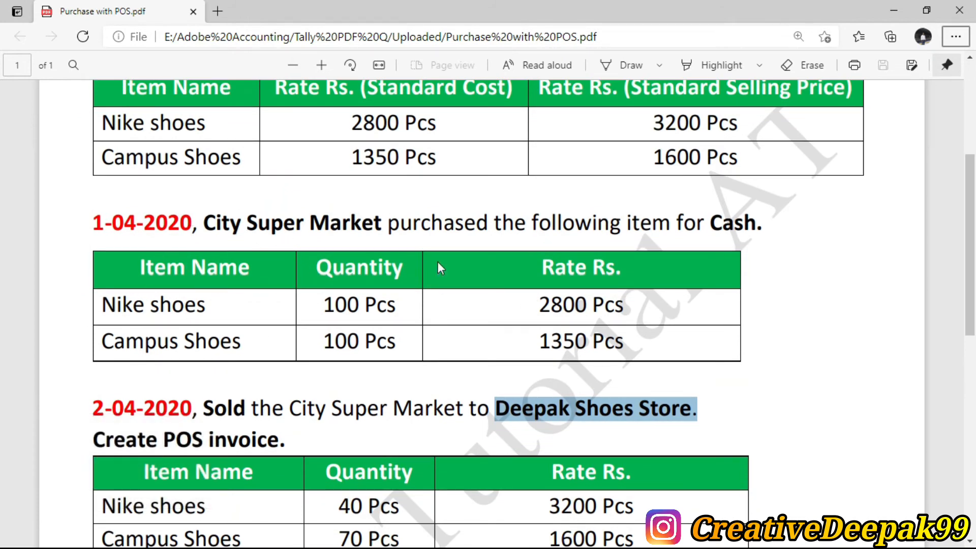
Highlight 'purchased' in the City Super Market question, then go back to TallyPrime.
left_click_drag(387, 224, 480, 231)
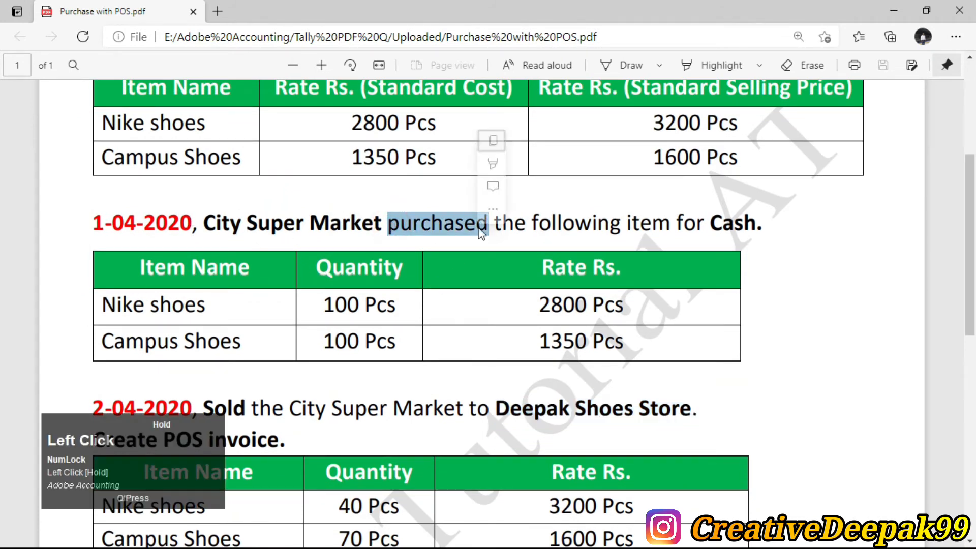
left_click(439, 272)
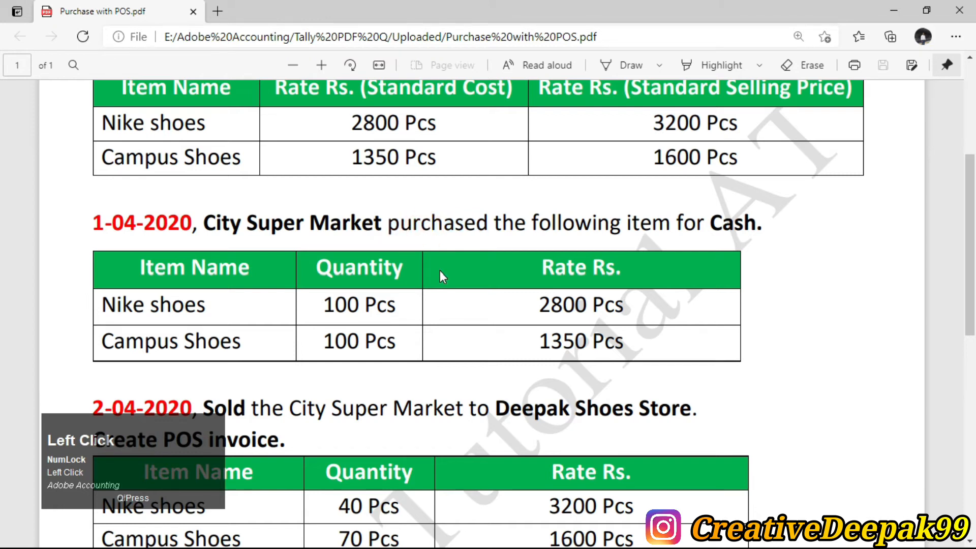
left_click_drag(388, 223, 477, 238)
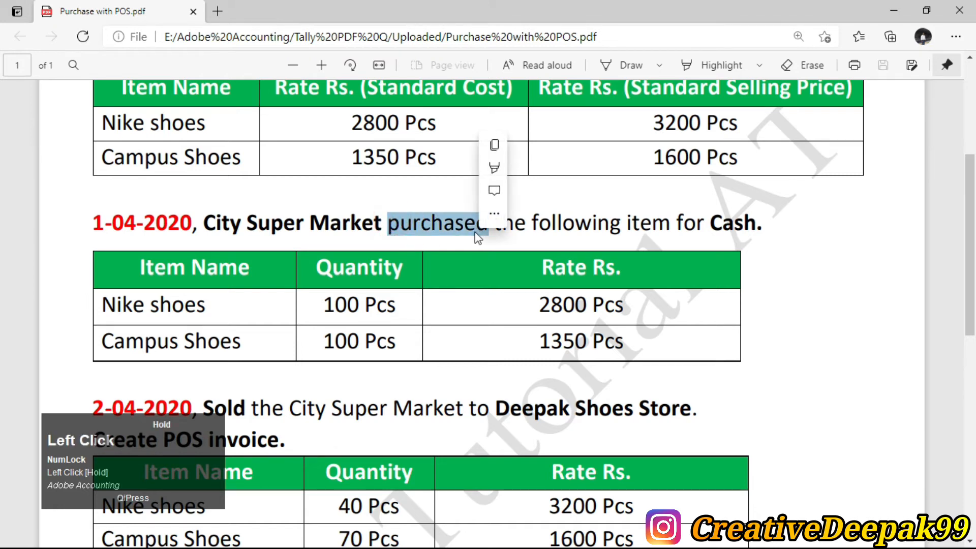
key("alt+Tab")
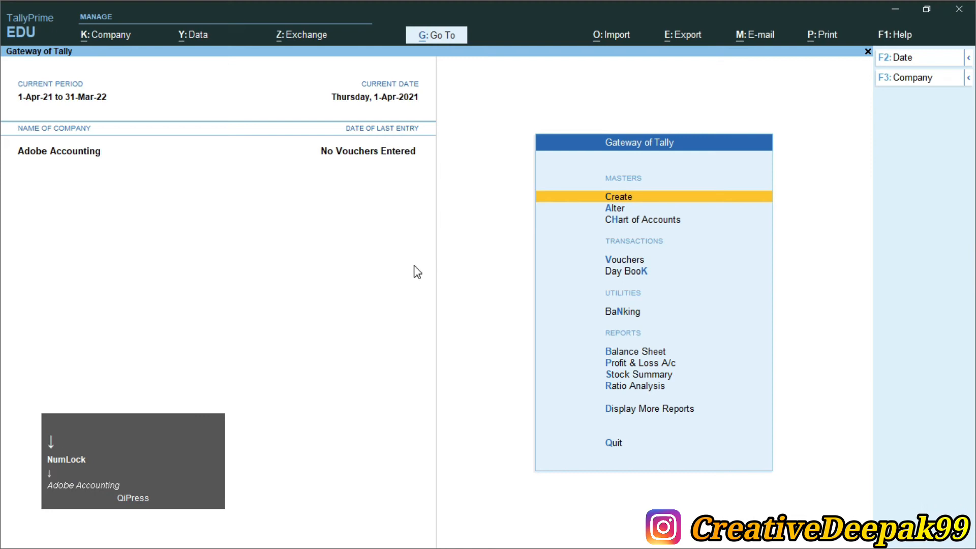
Start a Purchase voucher with City Super Market as the supplier.
key("Down")
key("Down")
key("Down")
key("Return")
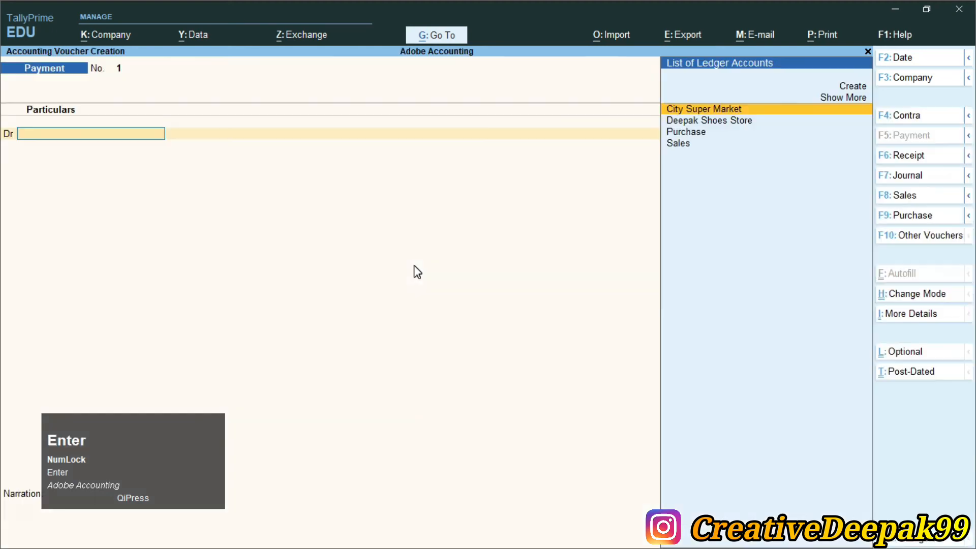
key("F9")
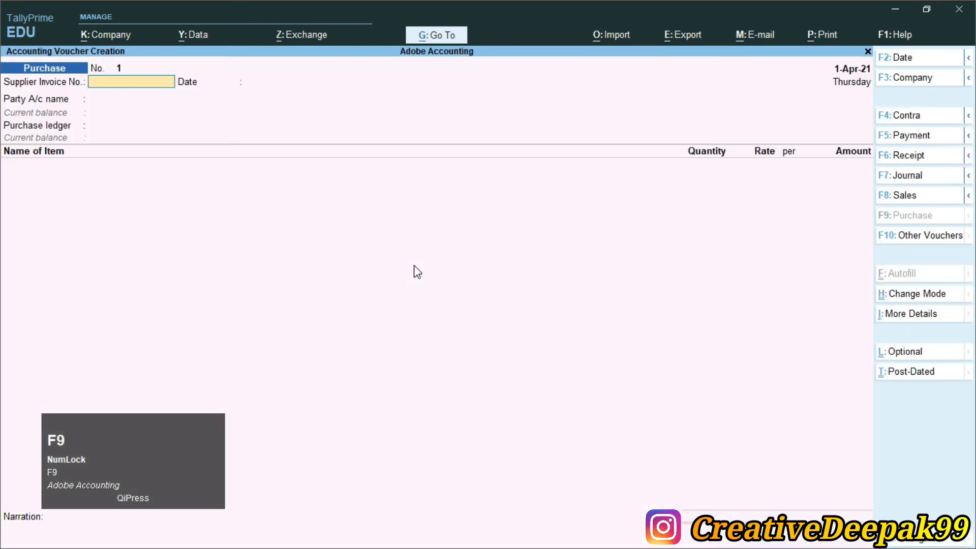
key("Return")
key("Return")
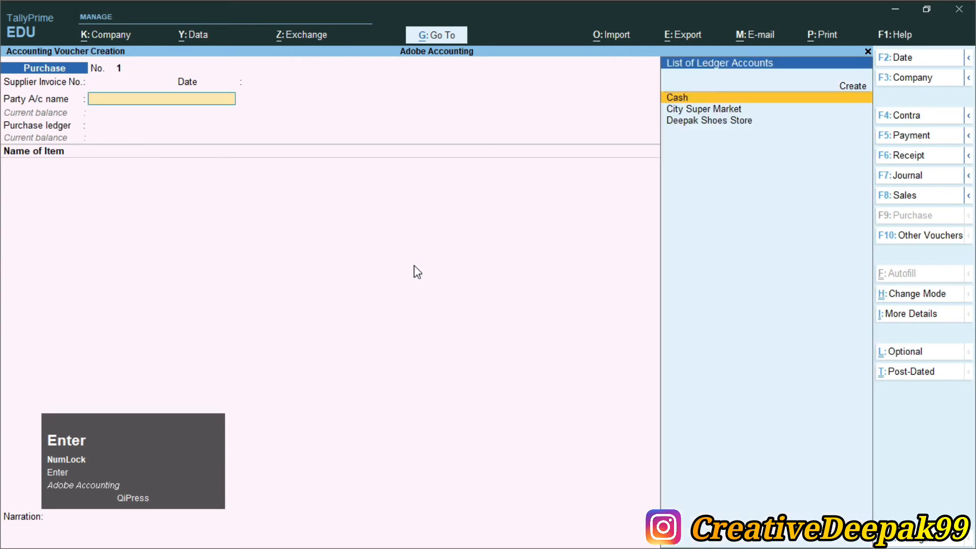
key("Down")
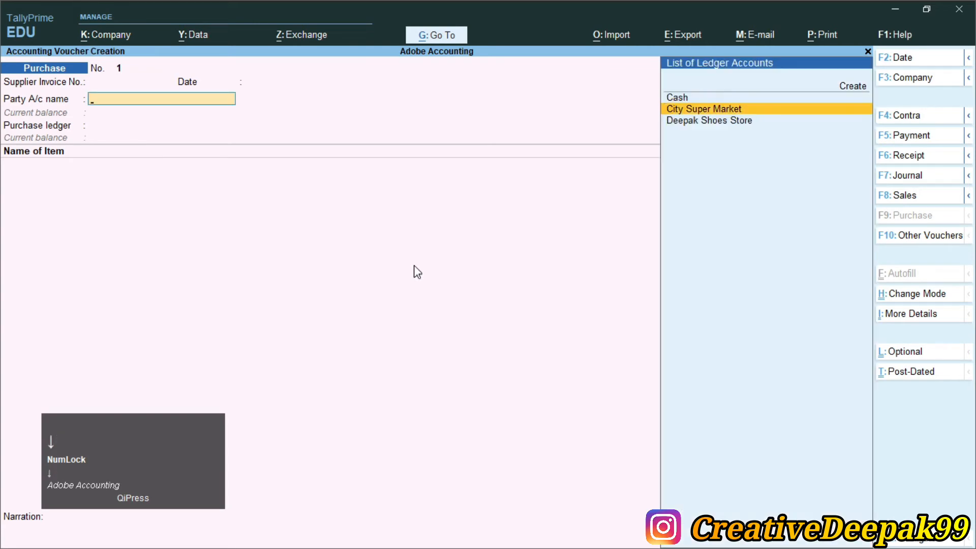
key("Return")
key("Return")
key("Return")
key("Return")
key("Return")
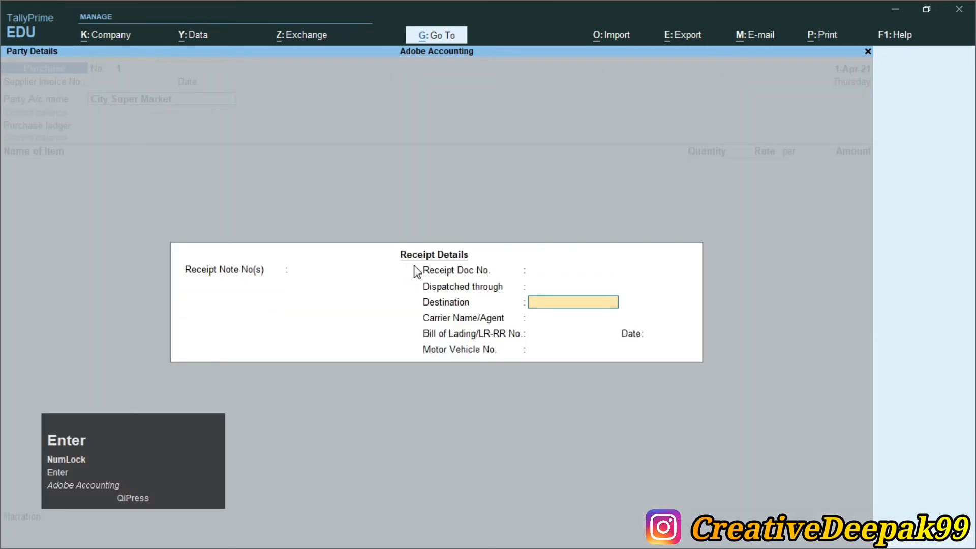
key("Return")
key("Return")
key("Return")
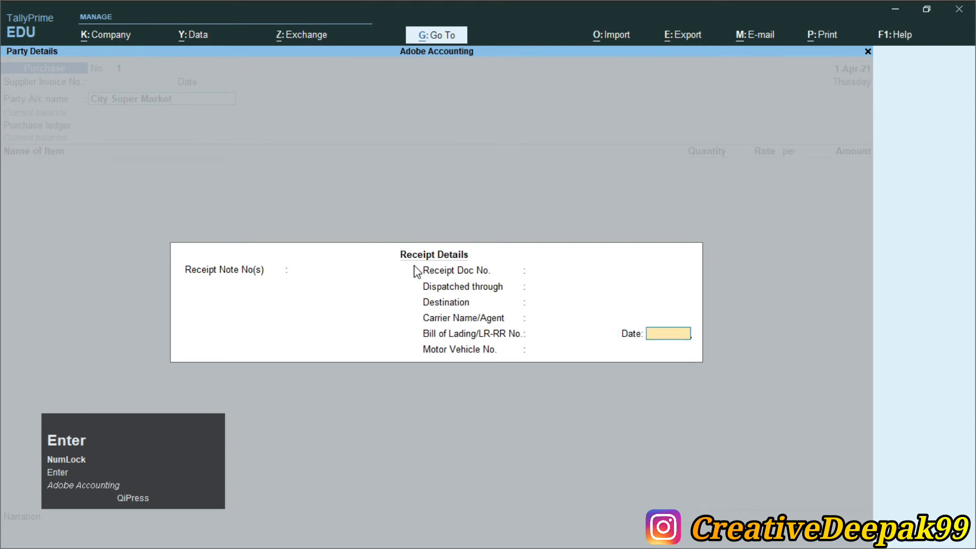
key("Return")
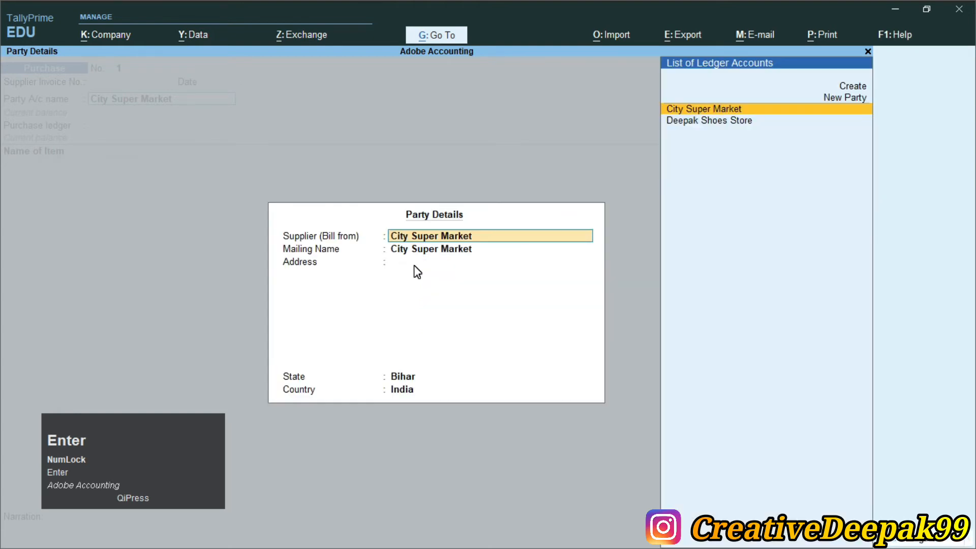
key("Return")
key("Return")
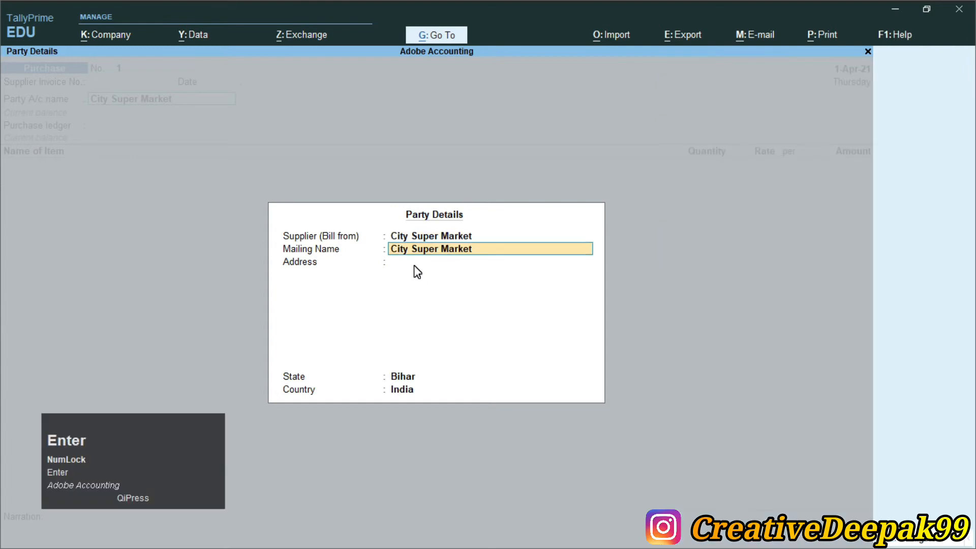
Enter supplier address Arrah Bihar and select the Purchase ledger, checking items in the PDF.
type("Arr")
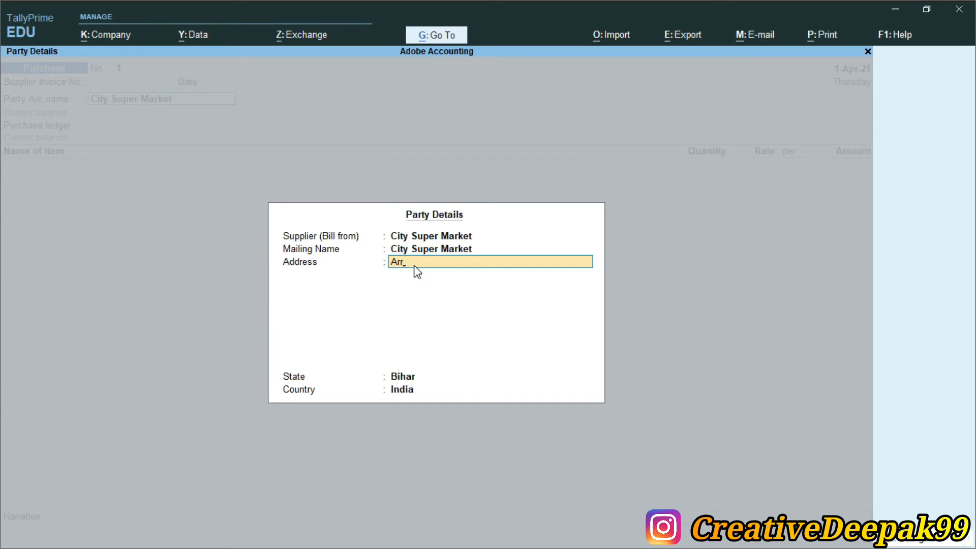
type("ha ah Bihar")
key("Return")
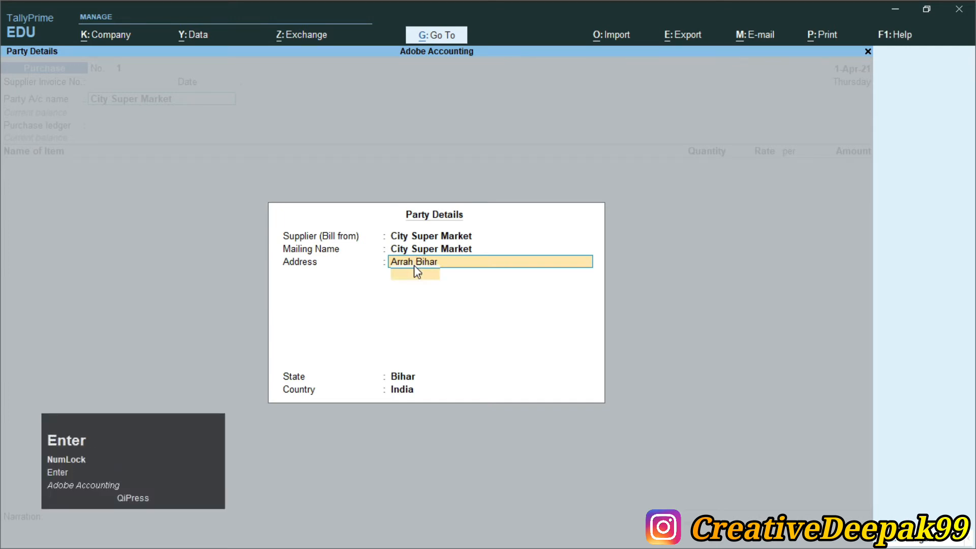
key("Return")
key("Return")
key("Return")
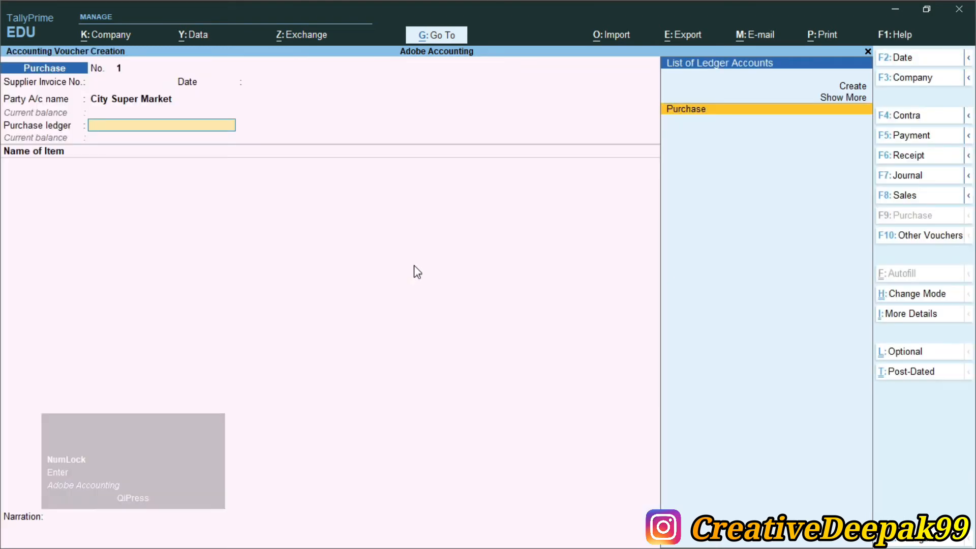
key("Return")
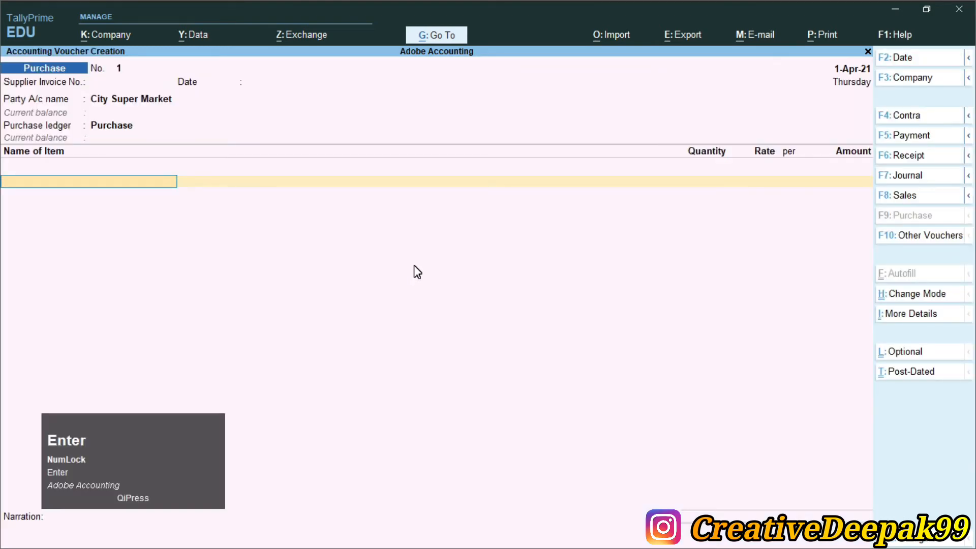
key("alt+Tab")
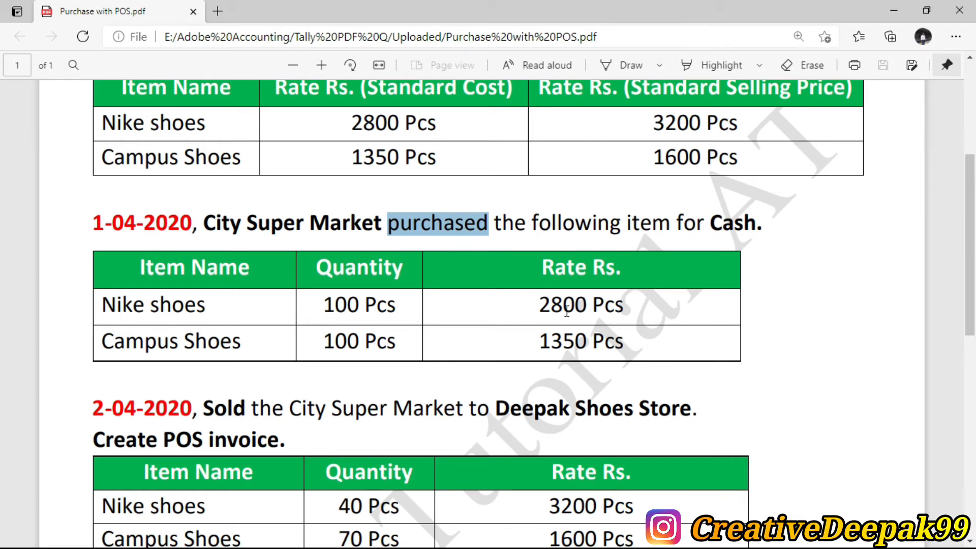
left_click(468, 235)
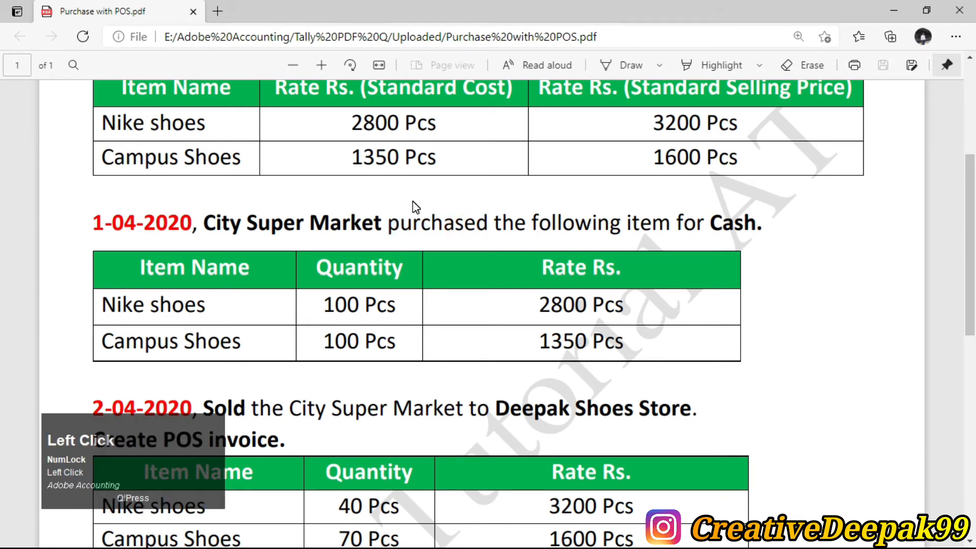
scroll(416, 206, "up", 2)
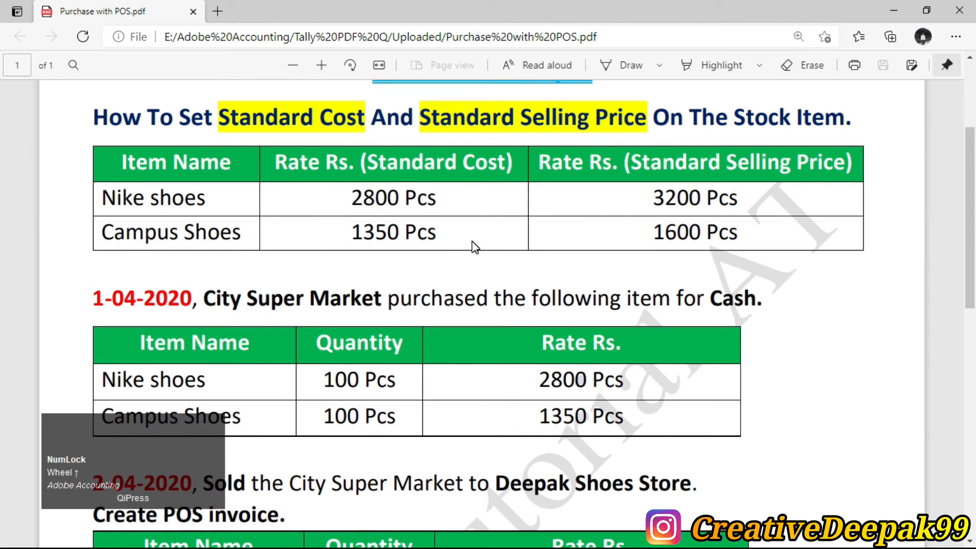
key("alt+Tab")
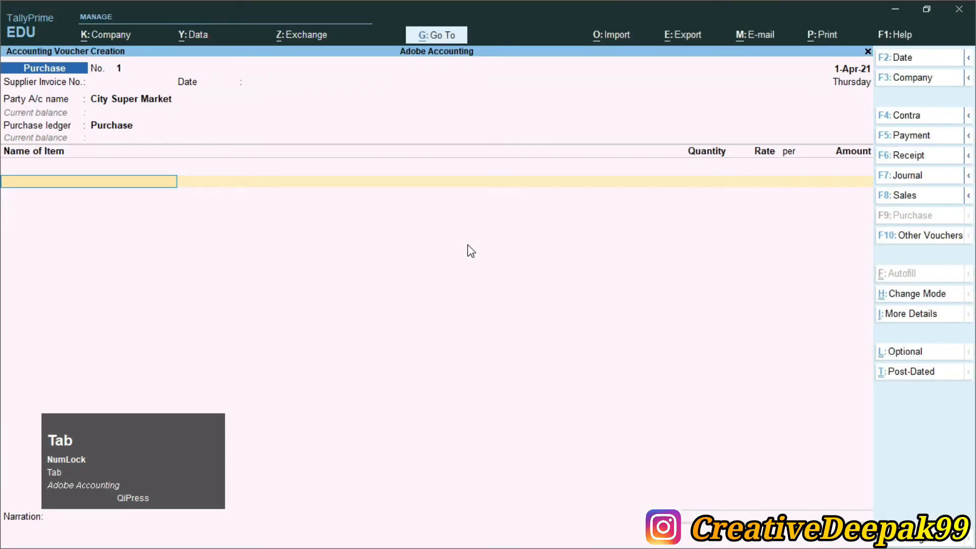
Add Nike Shoes, 100 Pcs at 2,800, for 2,80,000 on the purchase voucher.
type("N")
key("Return")
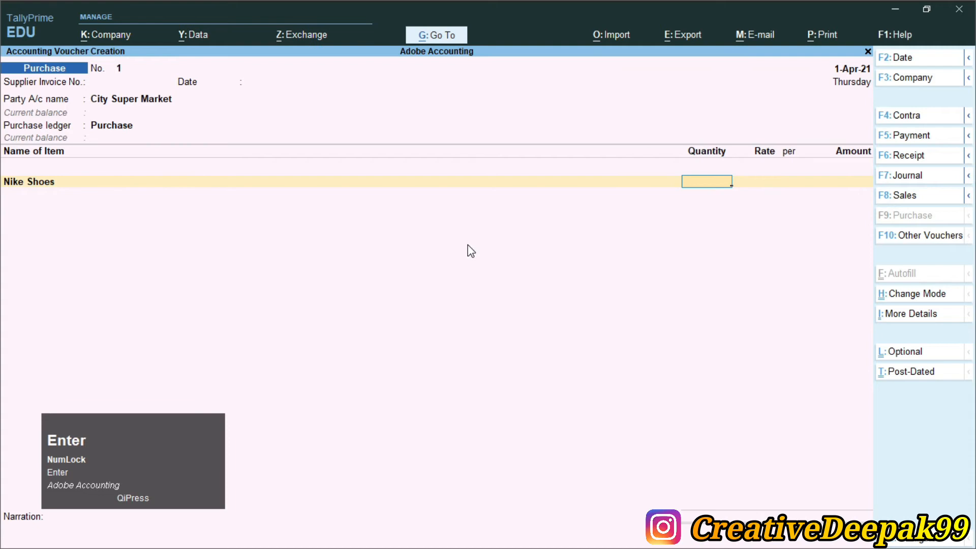
type("100")
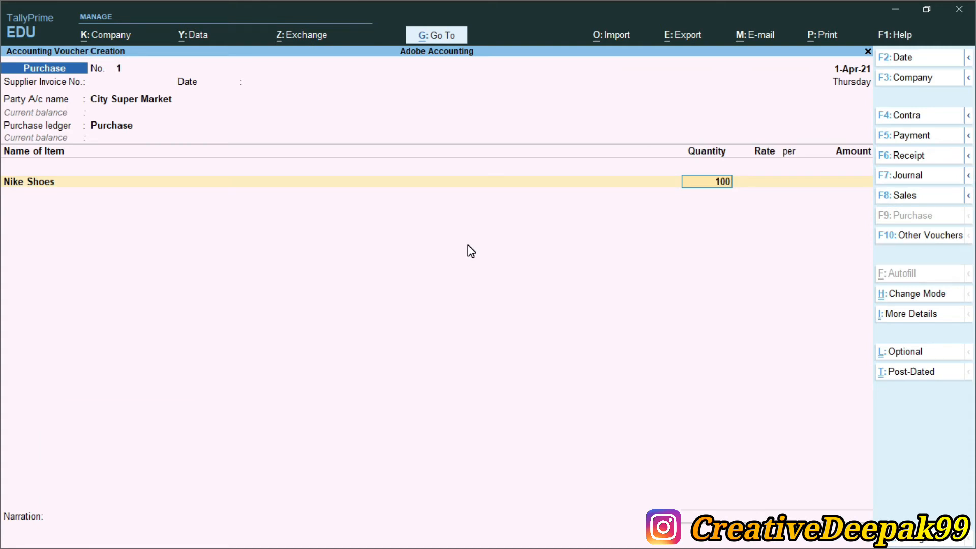
key("Return")
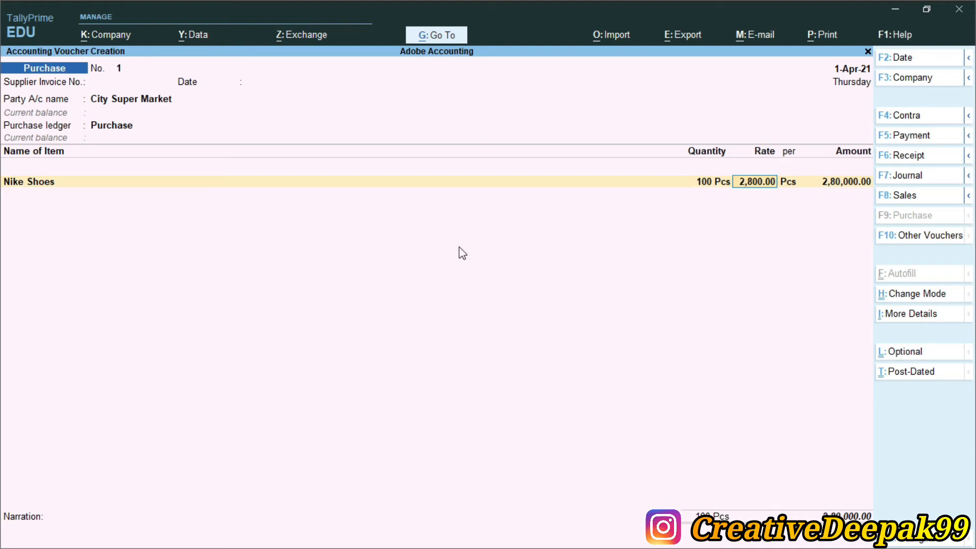
key("alt+Tab")
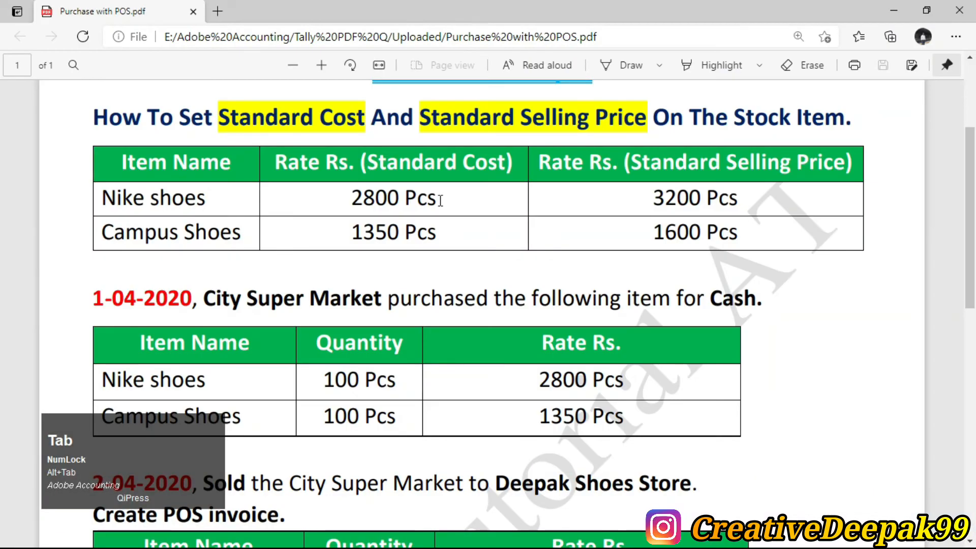
Confirm the Nike shoes standard cost of 2800 in the PDF, then return to the voucher.
left_click_drag(347, 197, 445, 205)
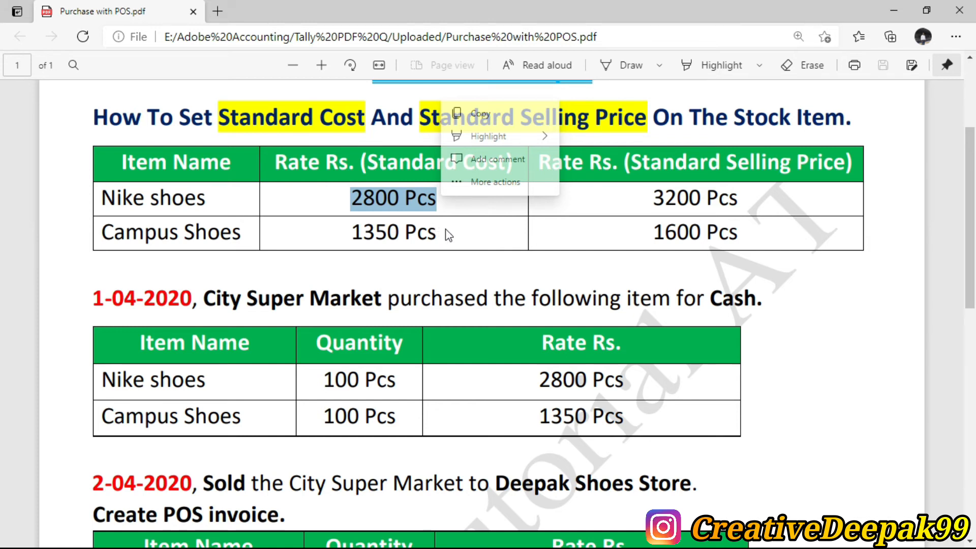
left_click(449, 232)
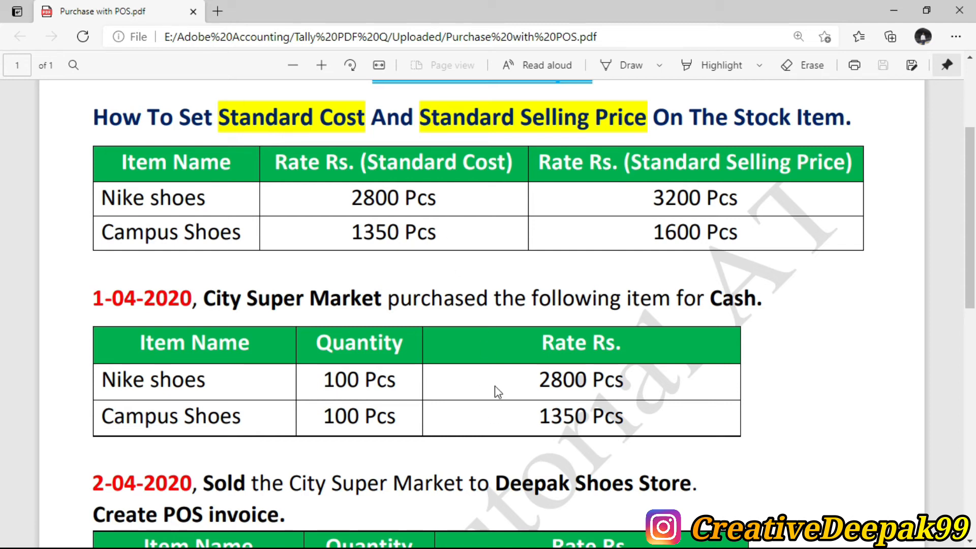
key("alt+Tab")
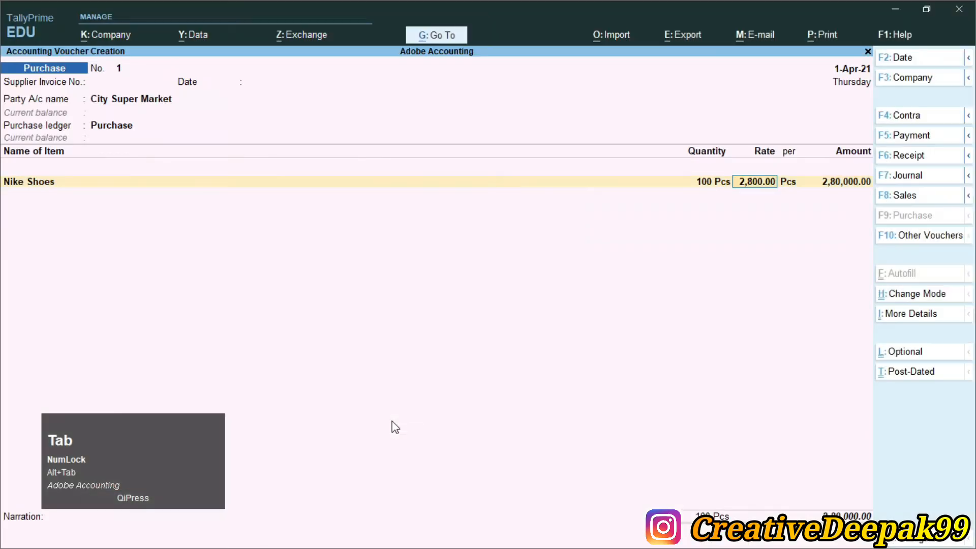
Complete the Nike line and add Campus Shoes, 100 Pcs at 1,350, totalling 4,15,000.
key("Return")
key("Return")
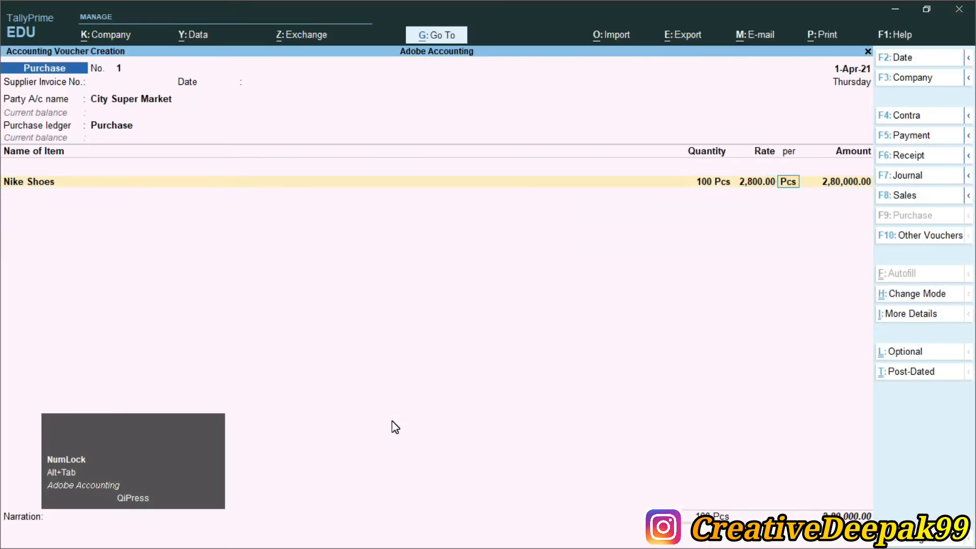
key("Return")
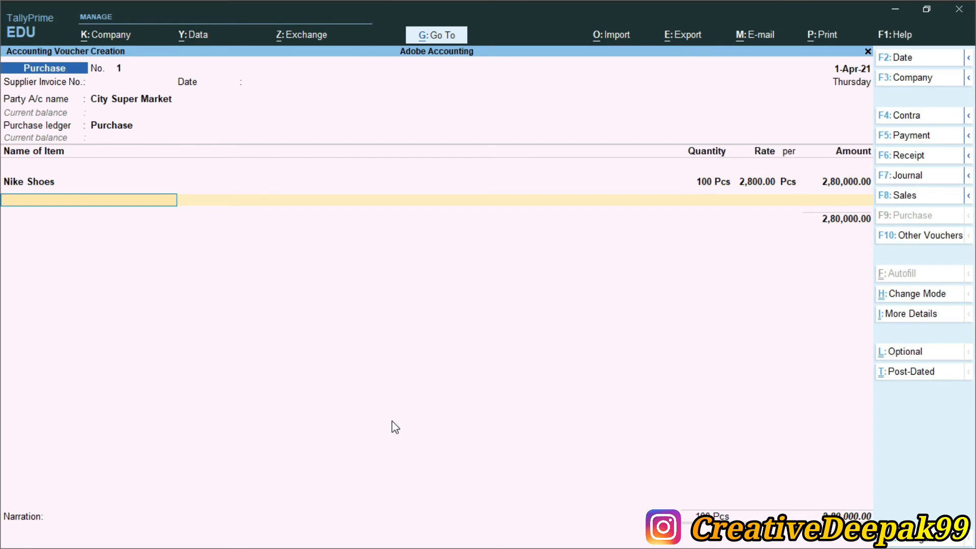
type("c")
key("Return")
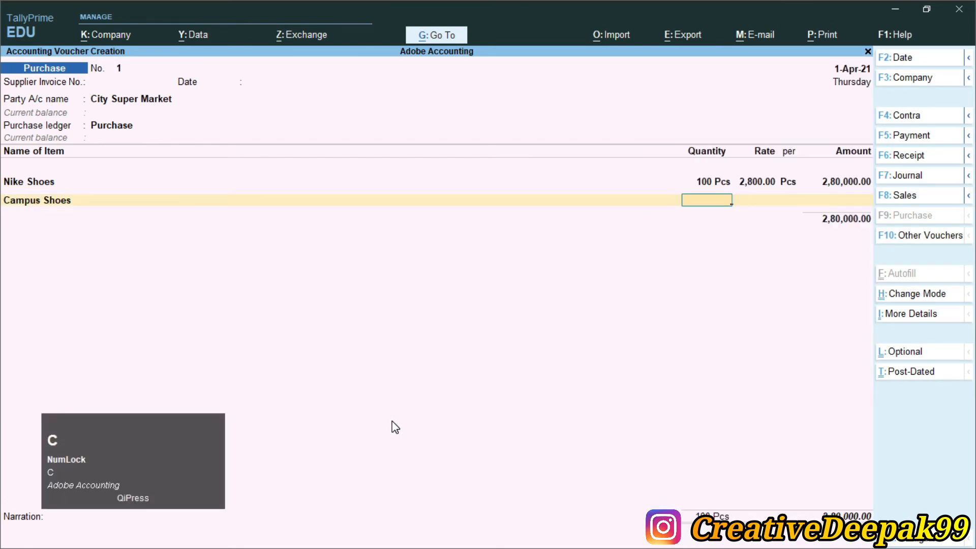
type("100")
key("Return")
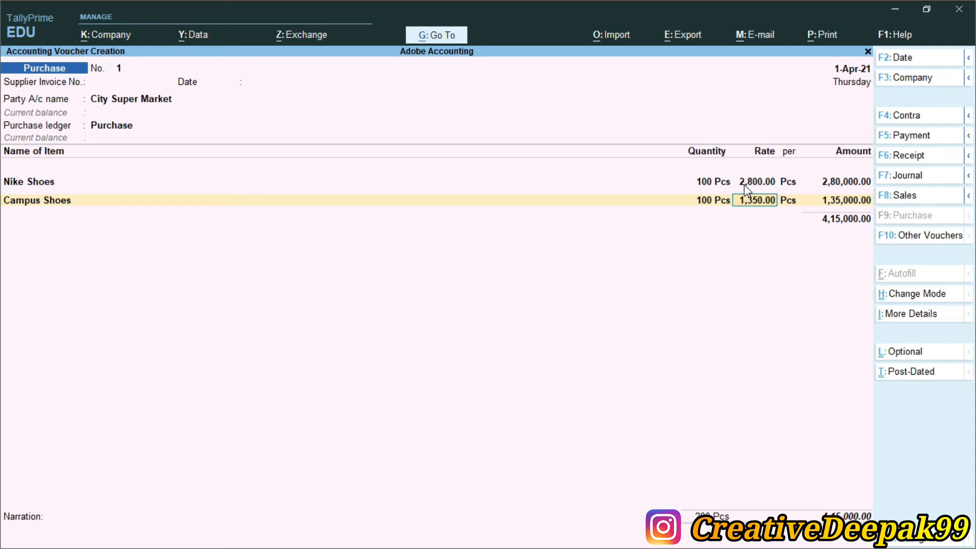
key("alt+Tab")
left_click_drag(350, 199, 399, 200)
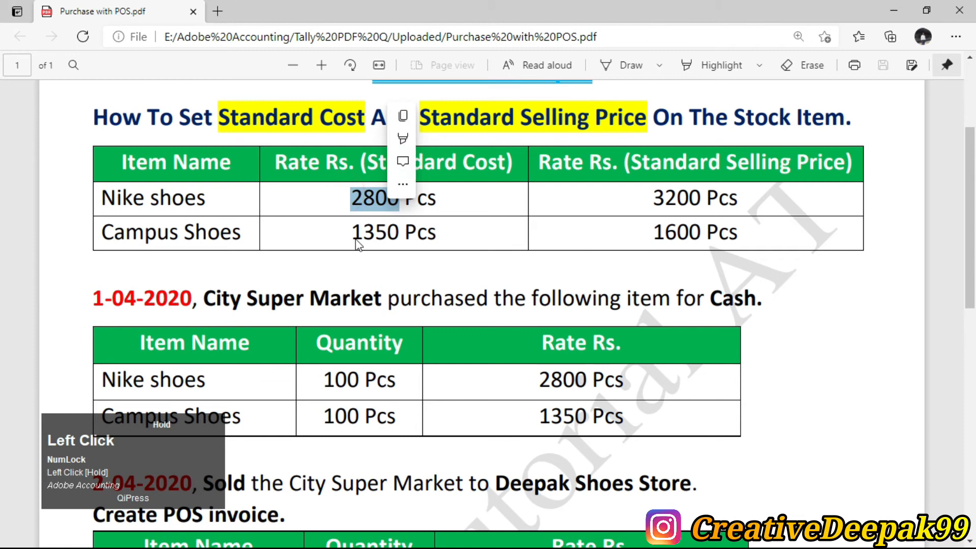
Compare the Nike (2800) and Campus Shoes (1350) rates in the PDF, then finish the item lines.
left_click_drag(426, 232, 340, 233)
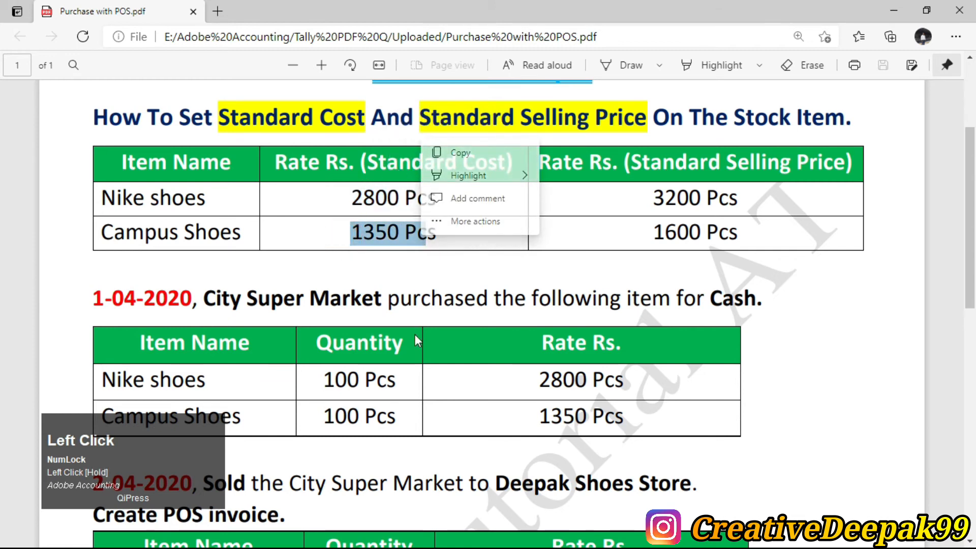
left_click_drag(532, 381, 602, 386)
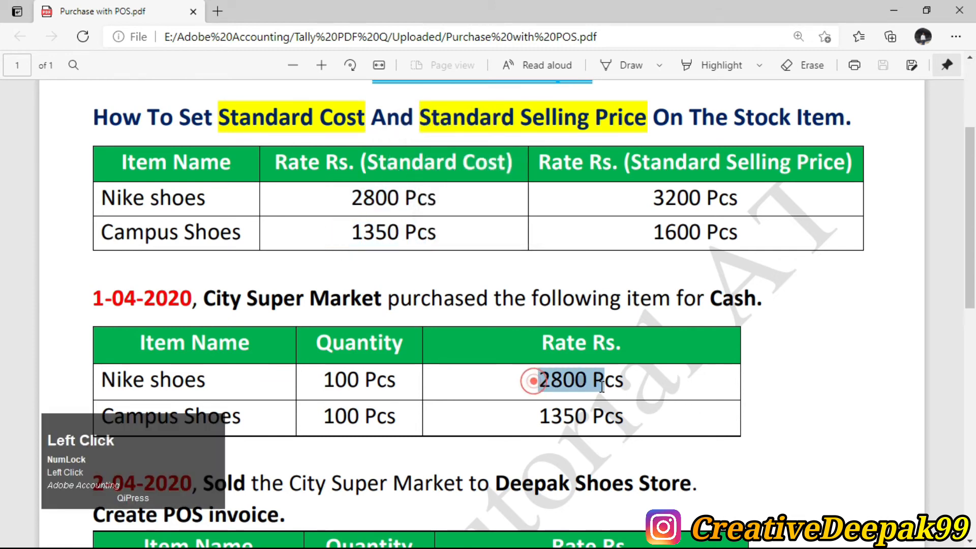
left_click_drag(539, 415, 587, 416)
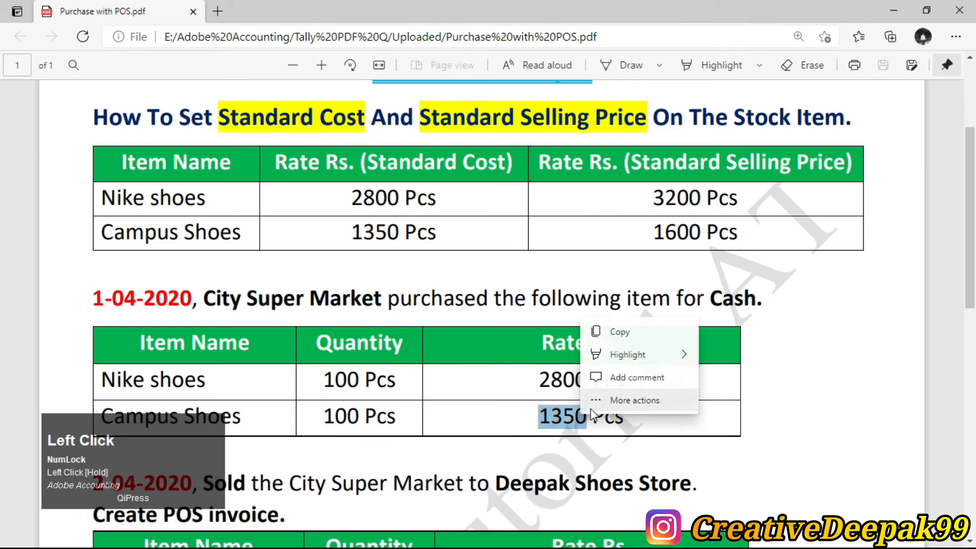
key("alt+Tab")
key("Return")
key("Return")
key("Return")
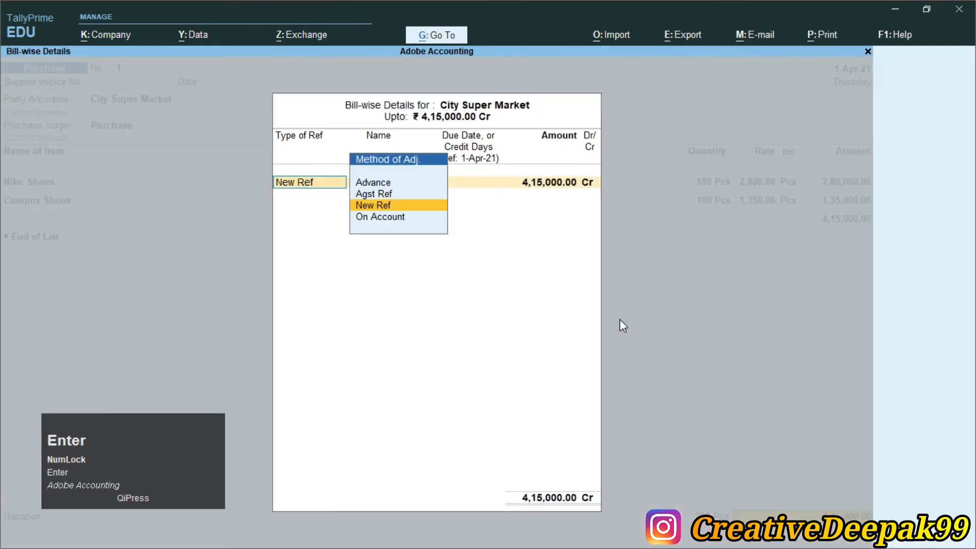
Allocate the full 4,15,000.00 Cr to new reference 001 and pass the narration.
key("Return")
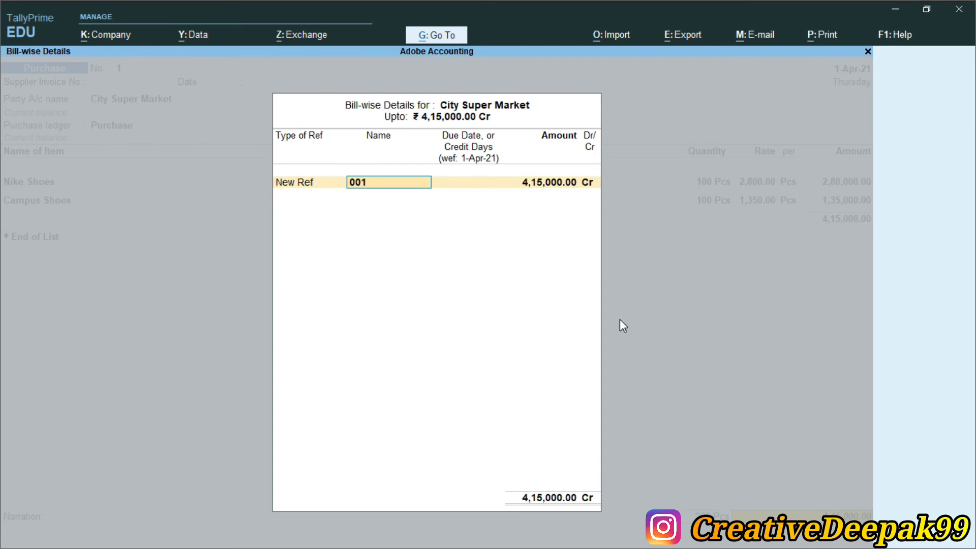
key("Return")
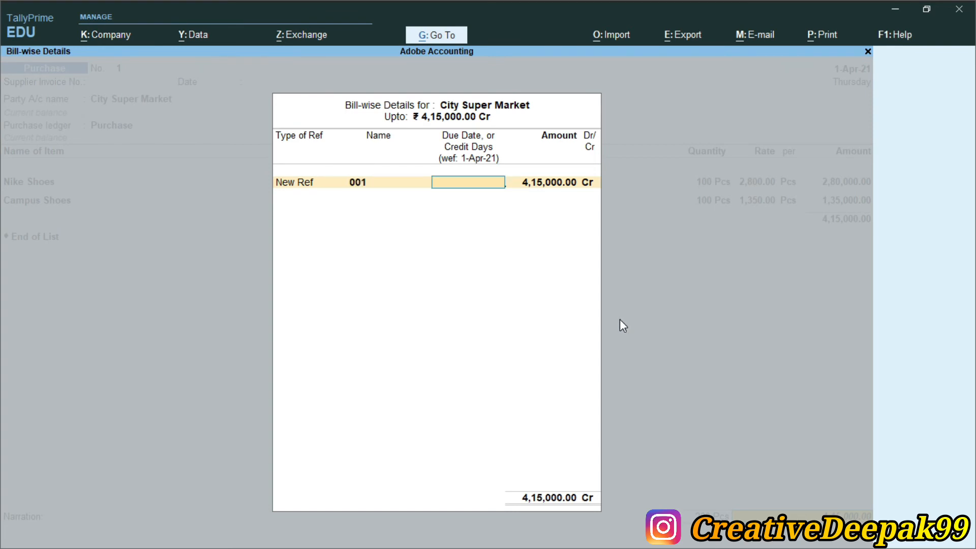
key("Return")
key("Return")
key("Return")
key("Return")
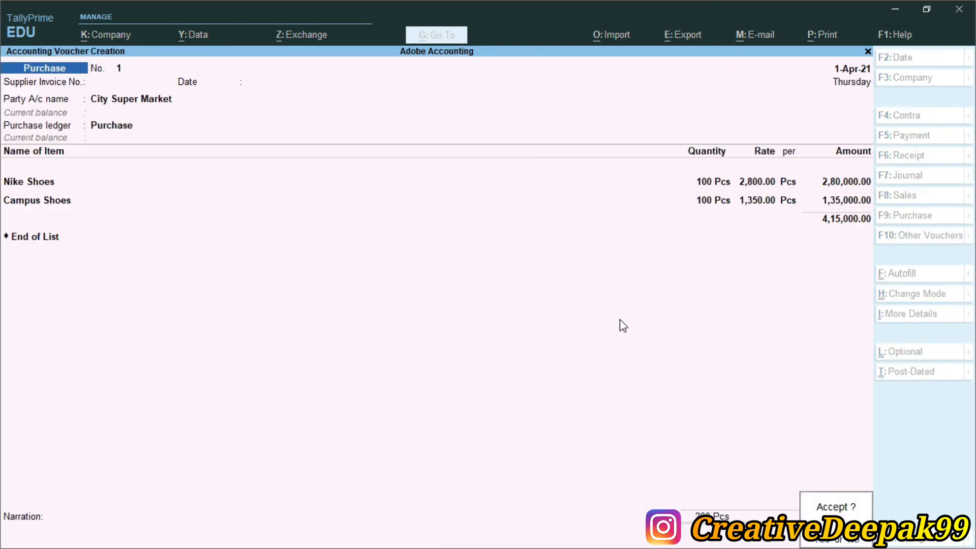
key("Return")
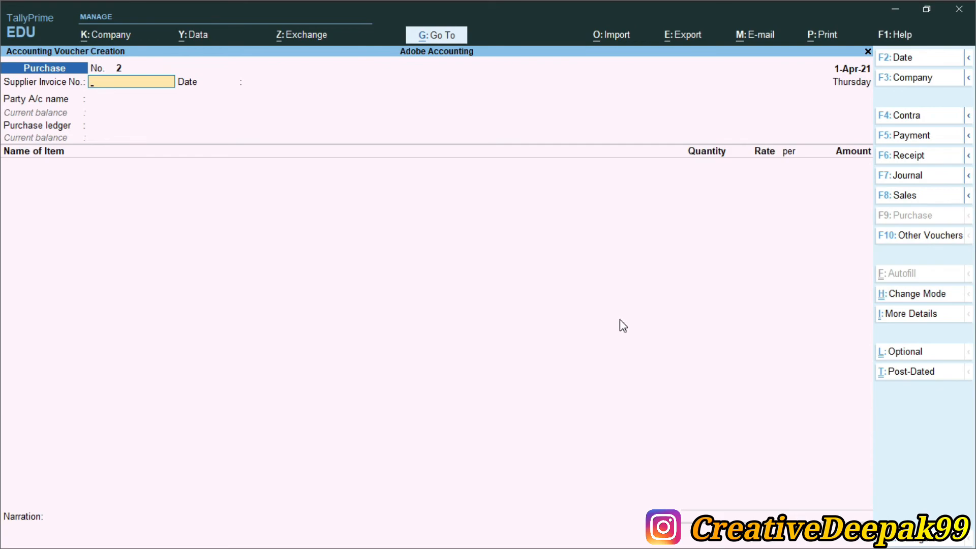
Accept the purchase voucher and scroll the PDF down to the 2-04-2020 POS invoice task.
key("alt+Tab")
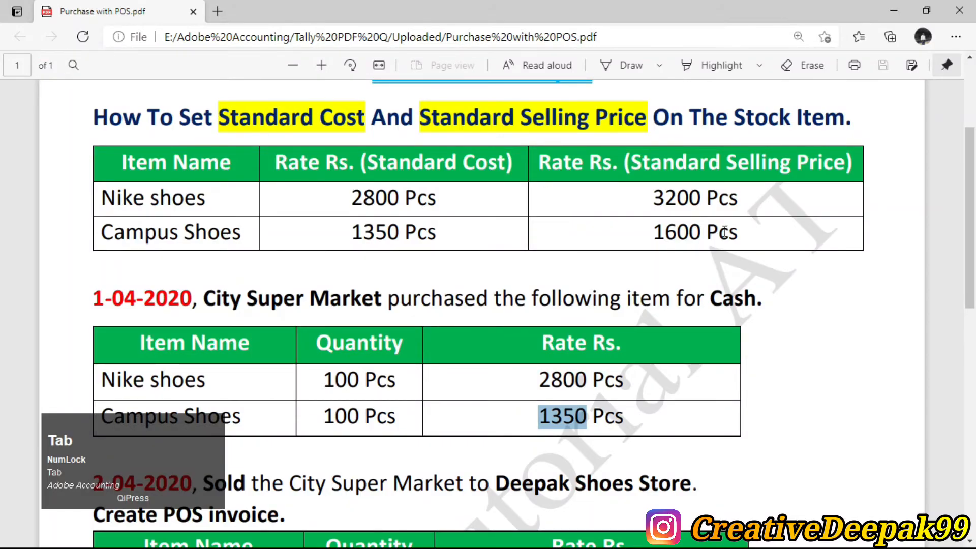
scroll(495, 260, "down", 5)
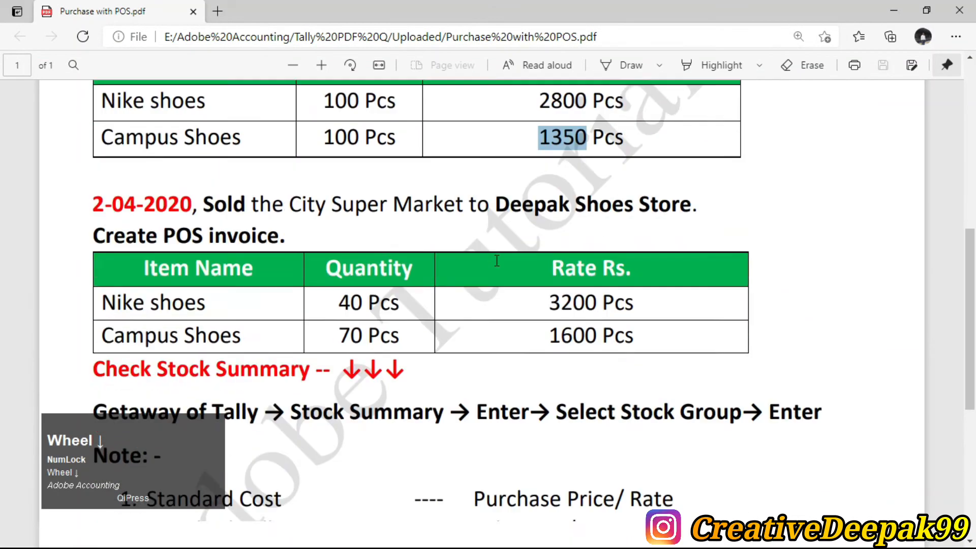
scroll(496, 260, "down", 2)
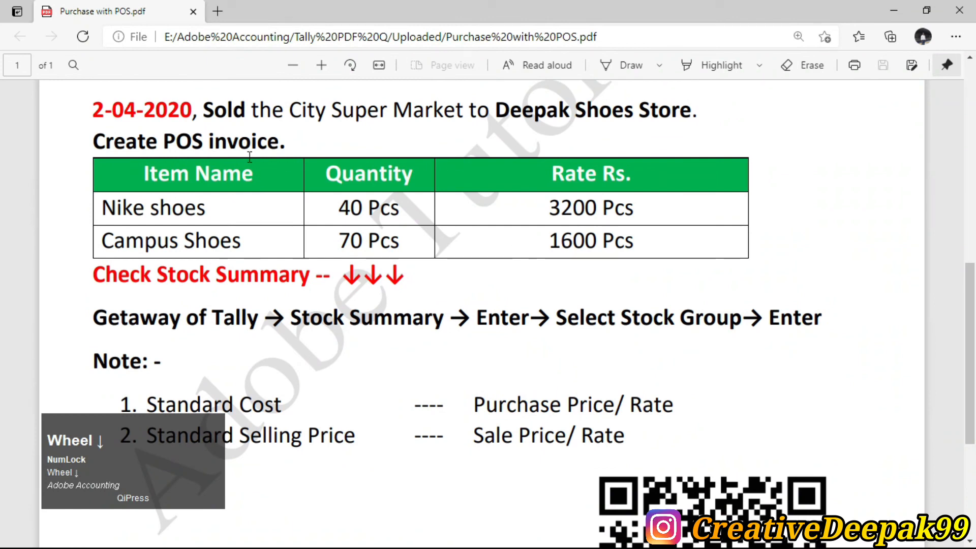
key("alt+Tab")
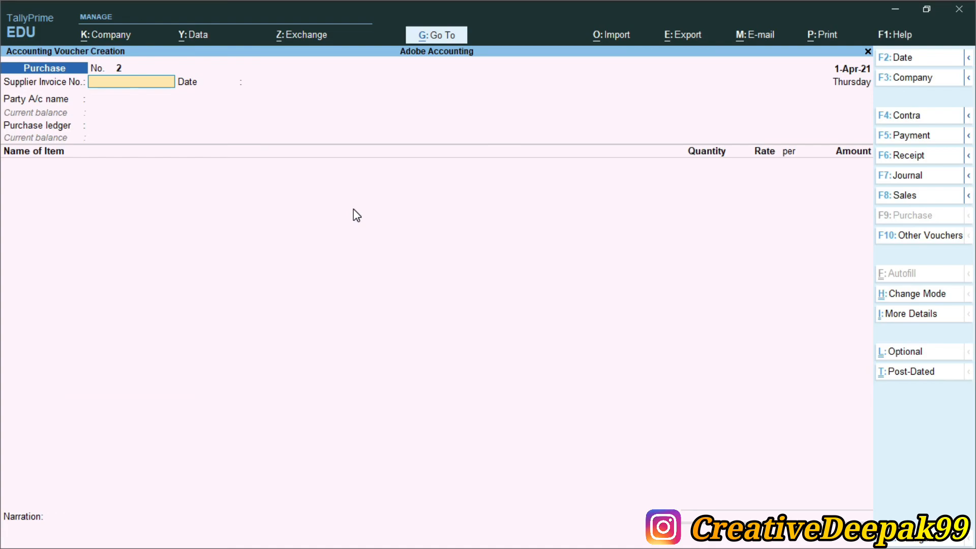
Highlight 'POS invoice.' in the PDF, then bring up TallyPrime's voucher type change list.
key("alt+Tab")
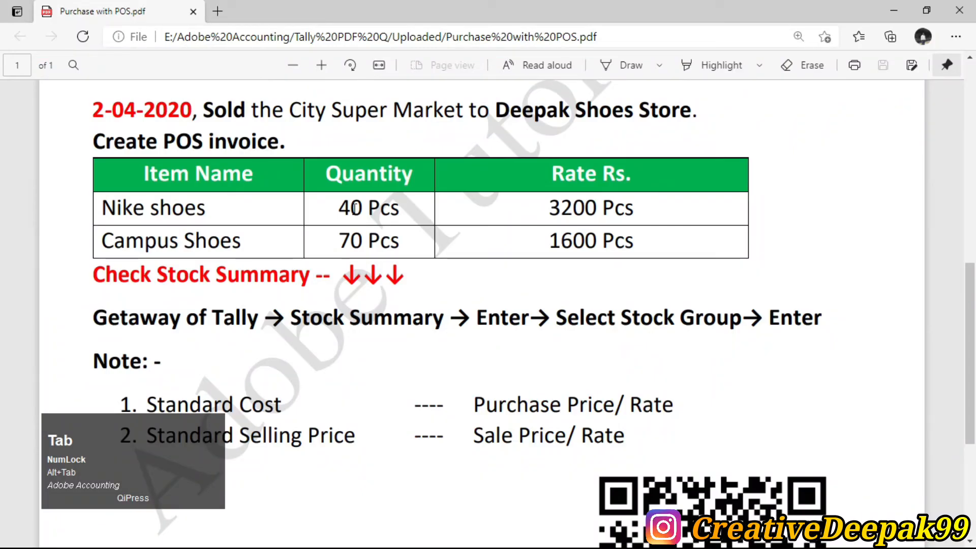
scroll(254, 213, "up", 4)
scroll(164, 224, "down", 3)
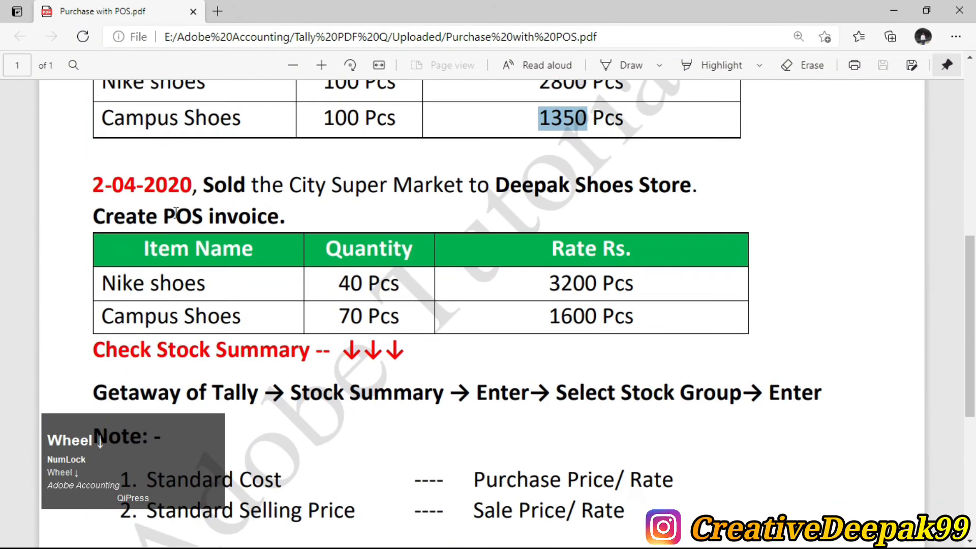
left_click_drag(164, 224, 287, 220)
key("alt+Tab")
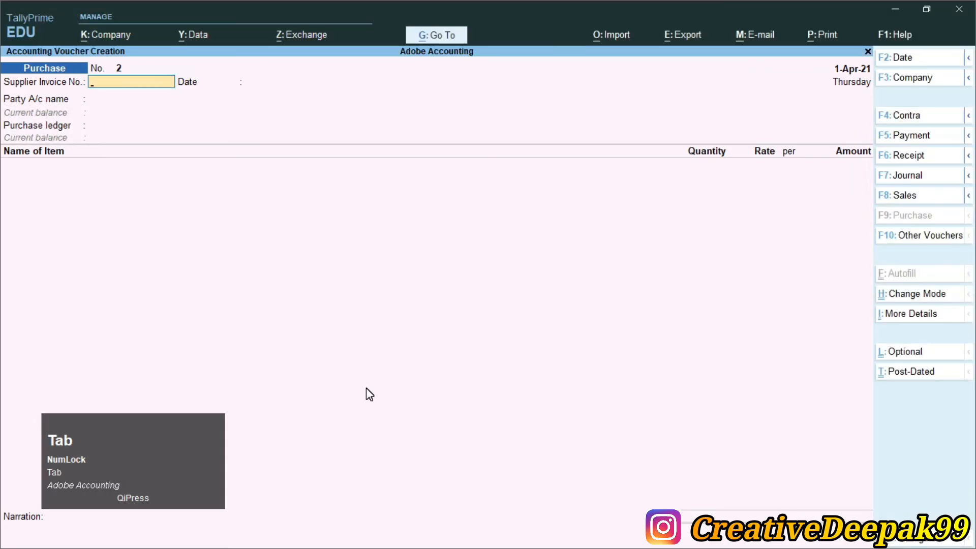
key("F8")
Switch the voucher type to Pos Invoice.
key("Up")
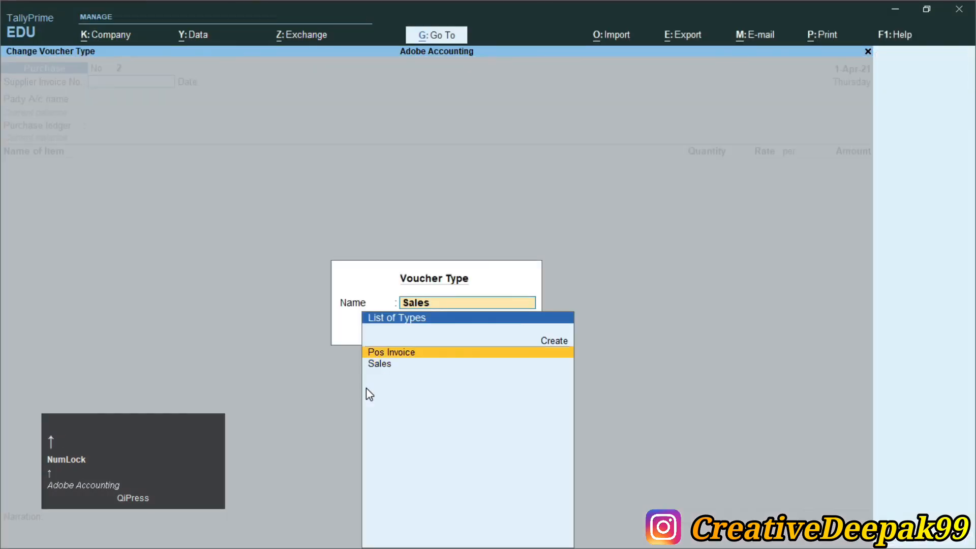
key("ctrl+2")
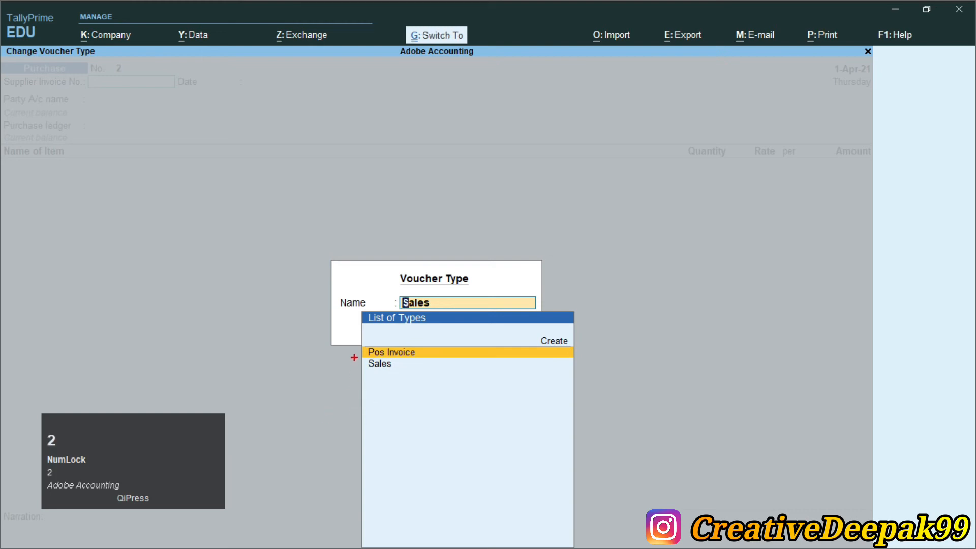
left_click_drag(360, 354, 407, 372)
left_click_drag(357, 343, 433, 360)
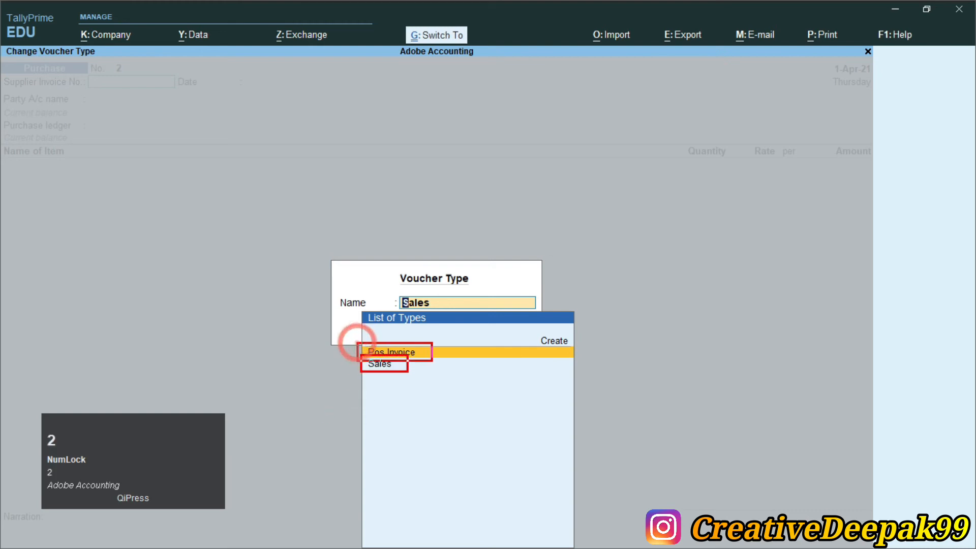
left_click(414, 359)
left_click(422, 355)
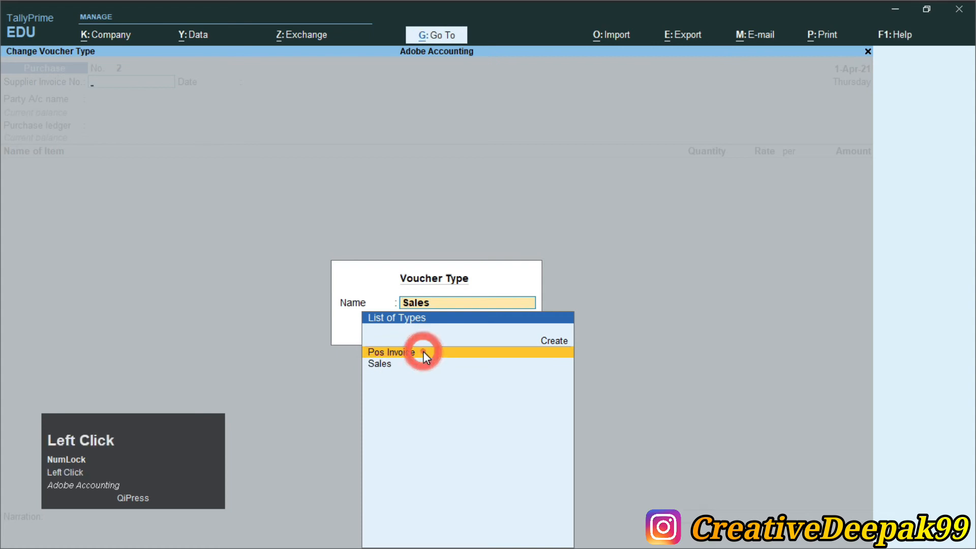
Select Deepak Shoes Store as the party and accept Sales as the sales ledger.
key("Return")
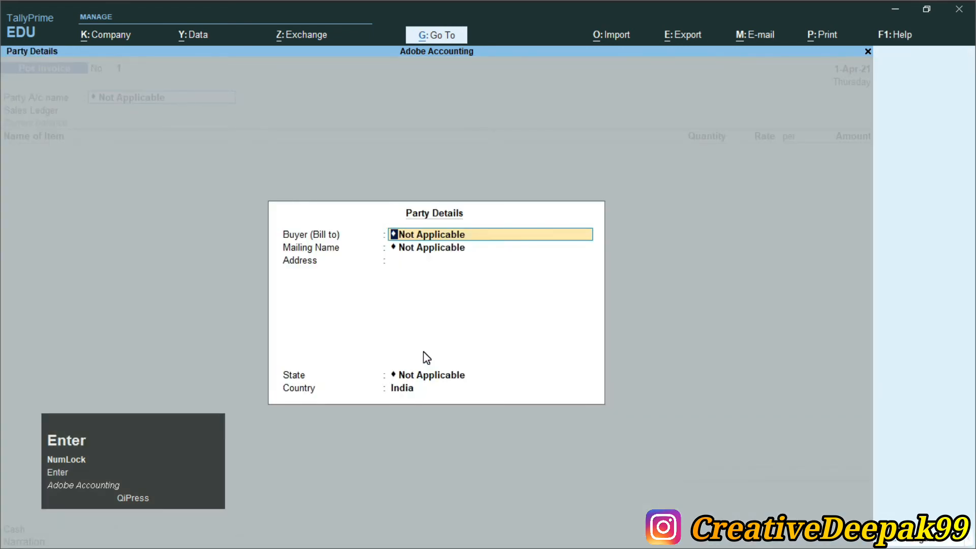
key("Return")
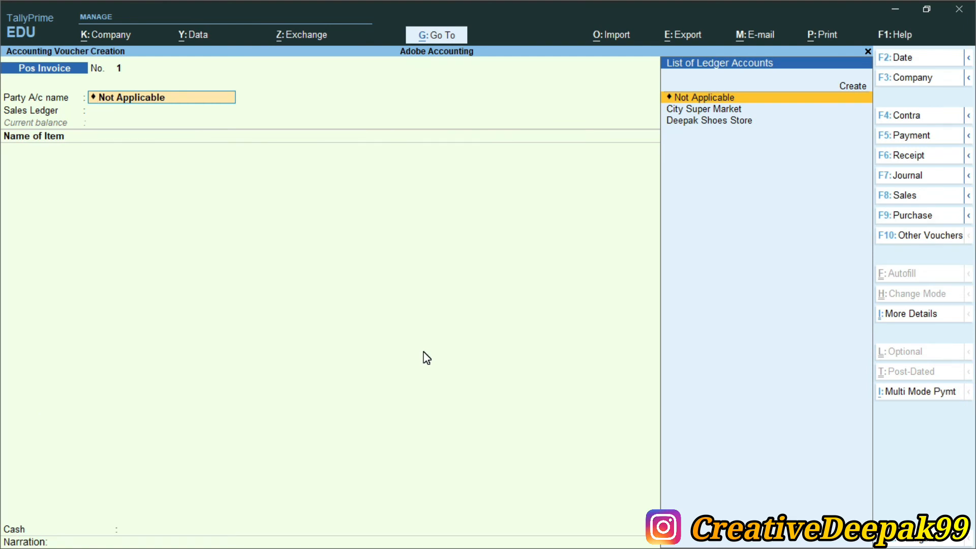
key("Down")
key("Down")
key("Return")
key("Return")
key("Return")
key("Return")
key("Return")
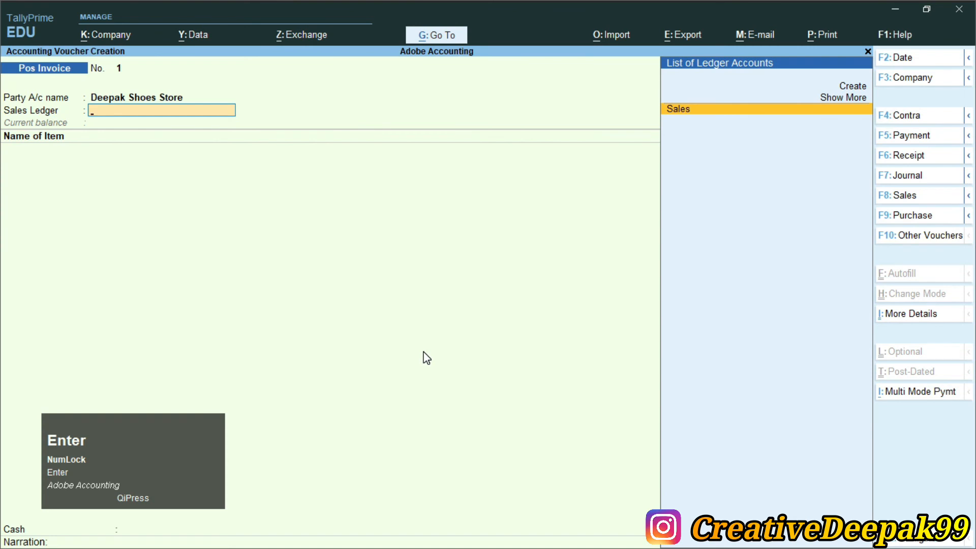
key("Return")
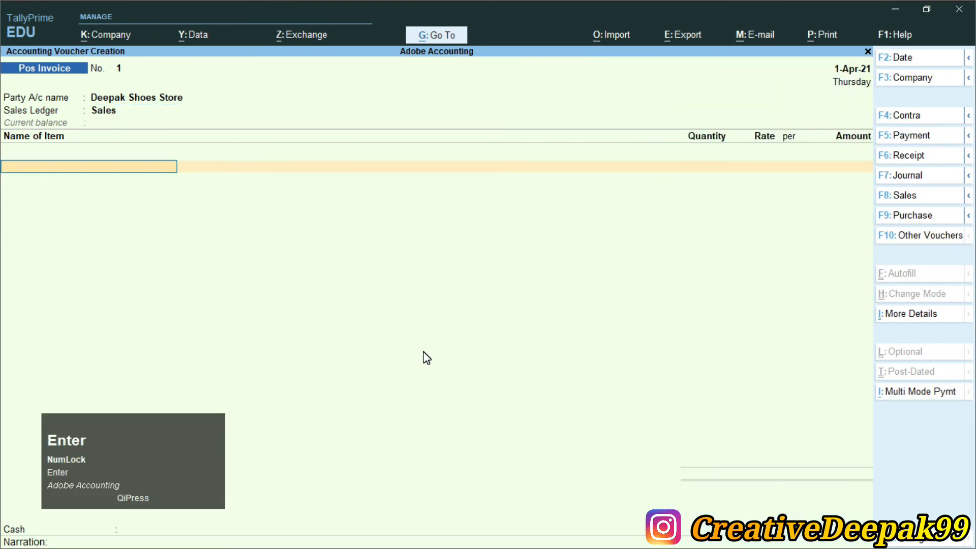
Add Nike Shoes with quantity 40 Pcs at 3,200.
key("alt+Tab")
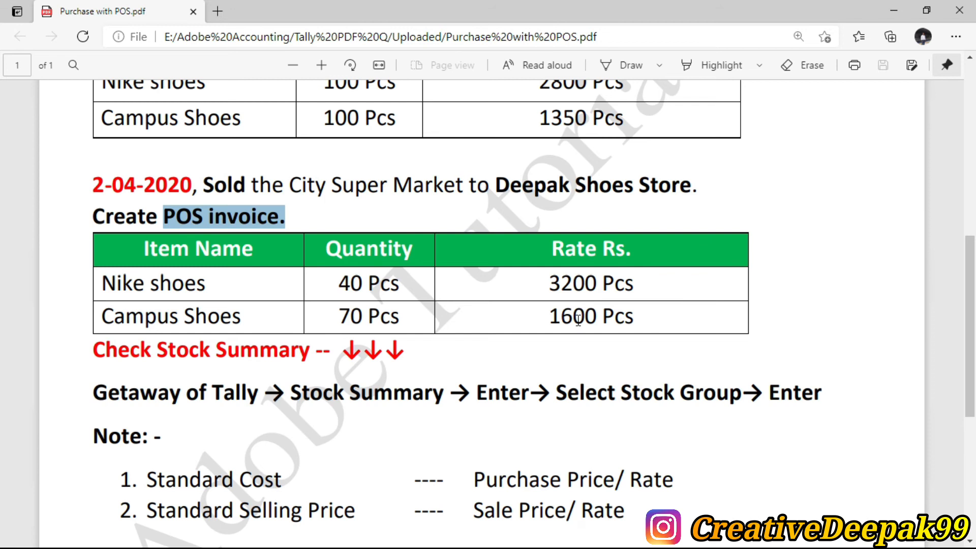
key("alt")
key("alt+Tab")
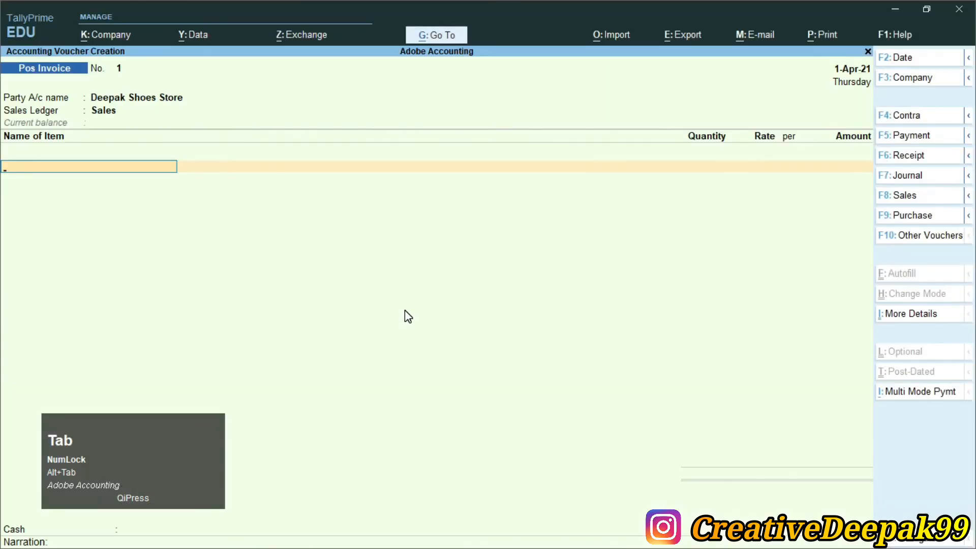
type("N")
key("Return")
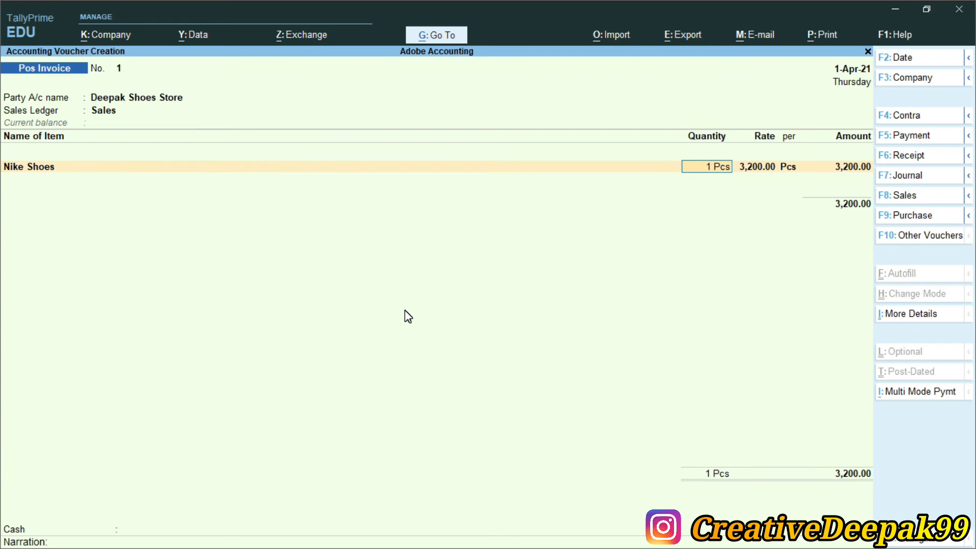
type("4")
key("Return")
key("Return")
key("Return")
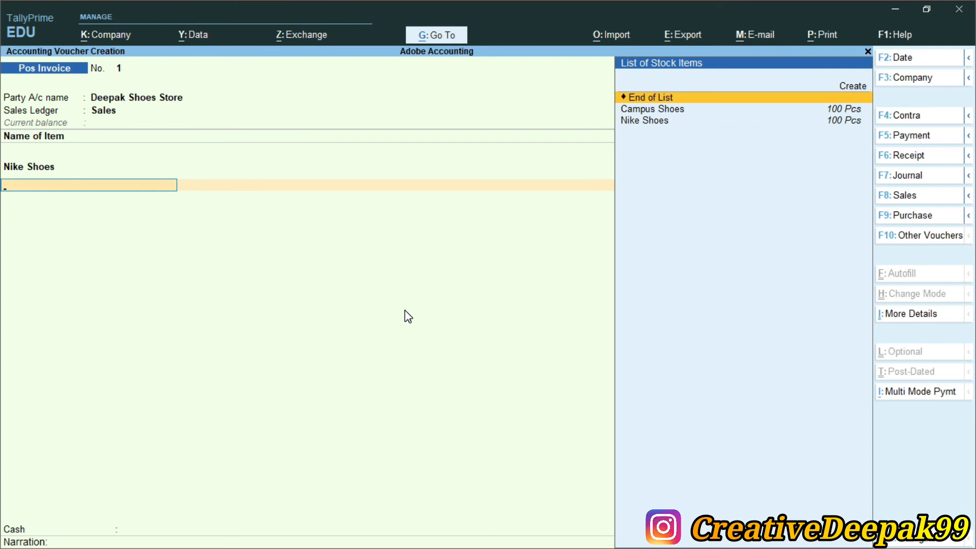
Add Campus Shoes with quantity 70 Pcs at 1,600, end the item list, and accept Cash.
key("Down")
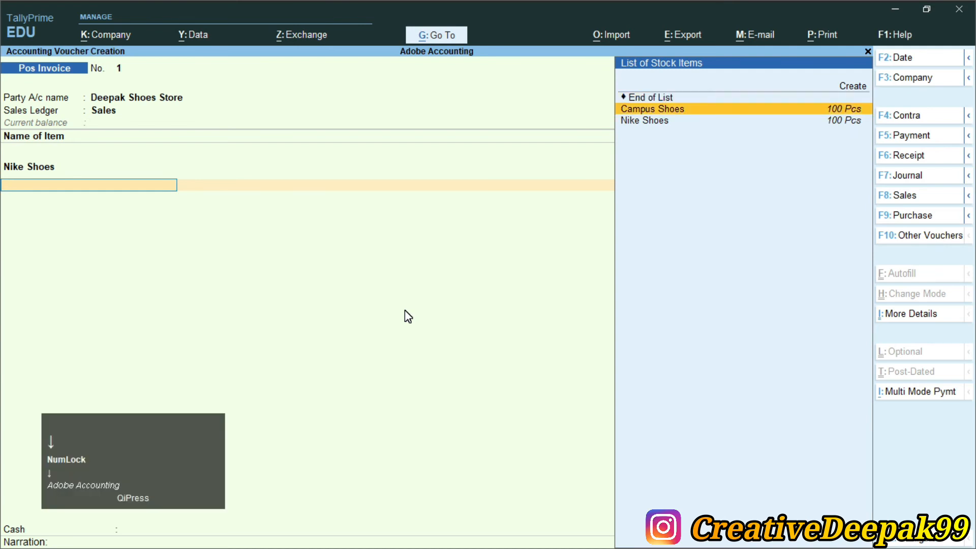
key("alt+Tab")
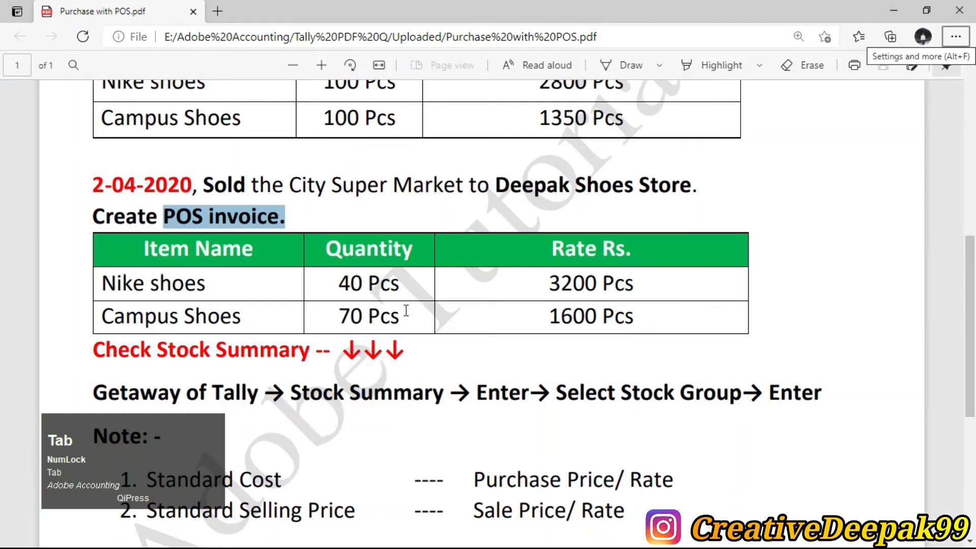
key("alt+Tab")
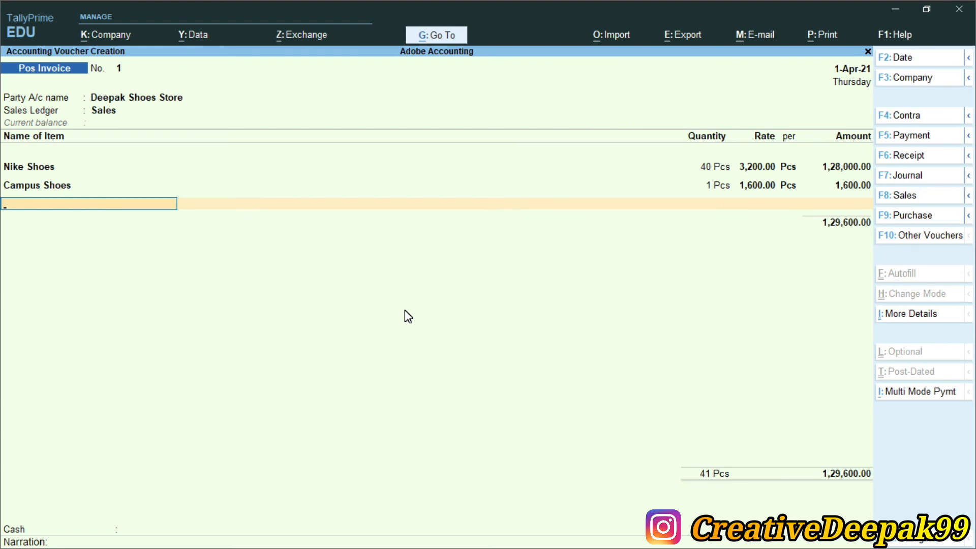
key("BackSpace")
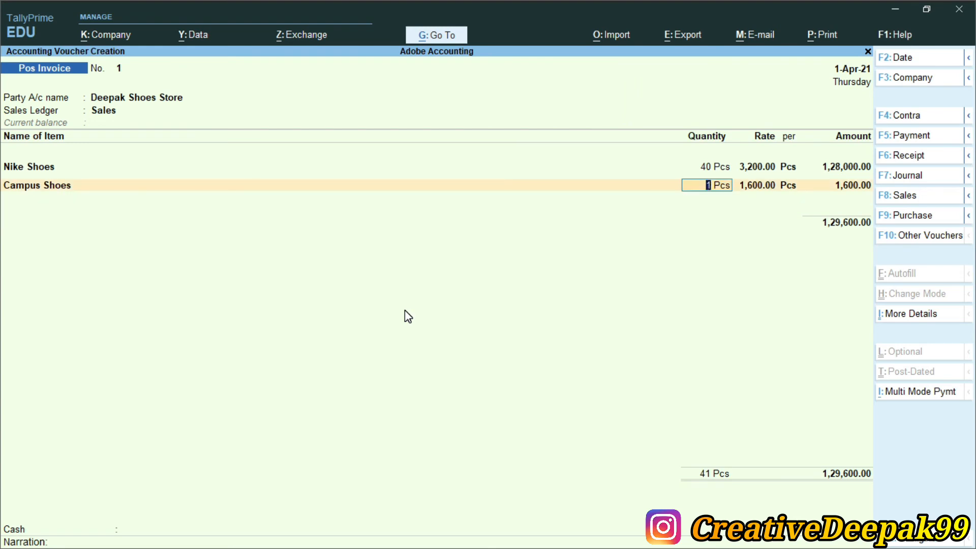
type("70")
key("Return")
key("Return")
key("Return")
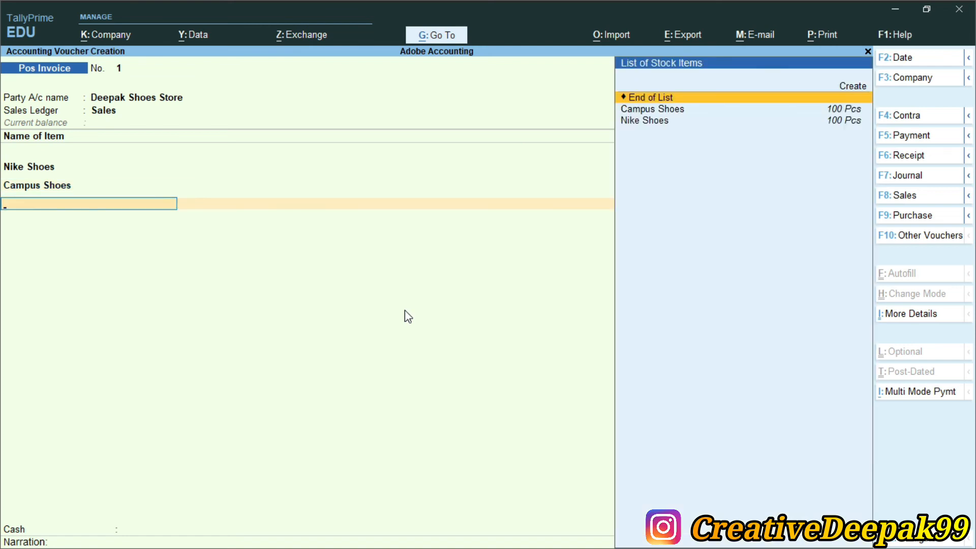
key("Return")
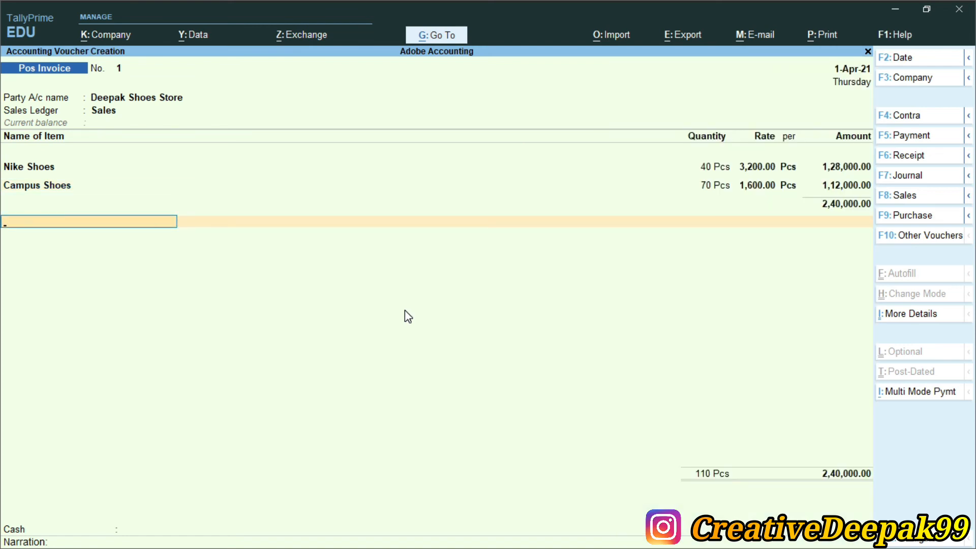
key("Return")
key("Return")
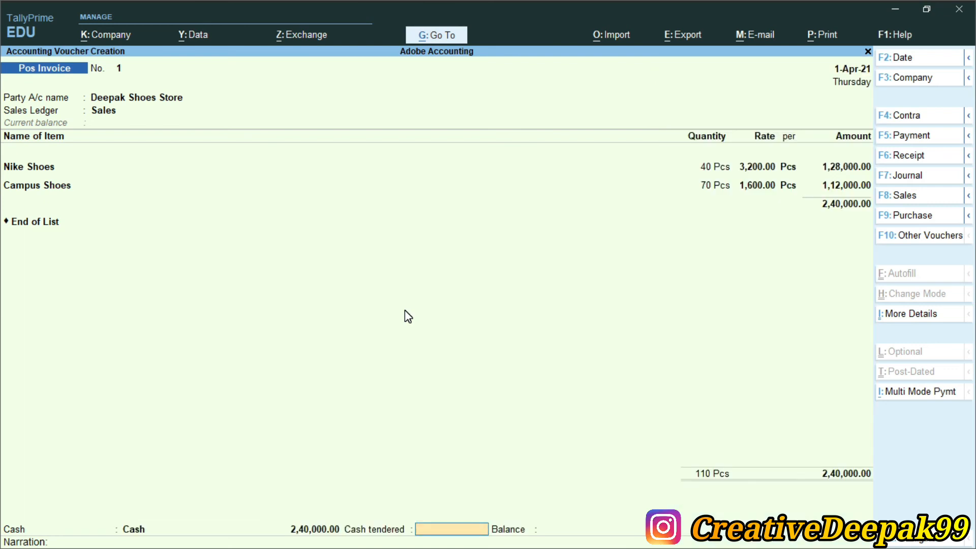
Enter 2,40,000 as cash tendered and pass the narration to the Accept prompt.
key("ctrl+2")
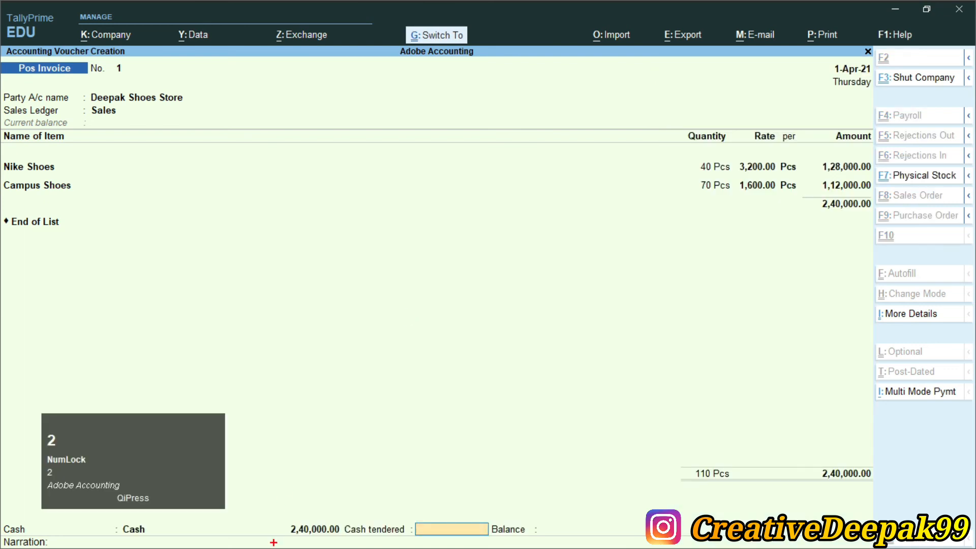
mouse_move(109, 520)
left_mouse_down()
mouse_move(129, 534)
mouse_move(254, 546)
mouse_move(300, 540)
left_mouse_up()
key("e")
left_click_drag(112, 517, 343, 541)
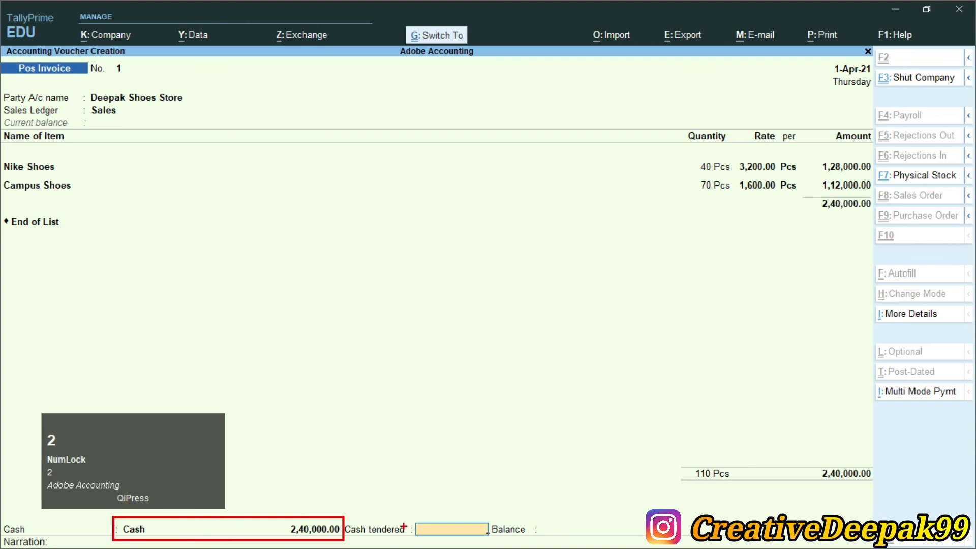
mouse_move(406, 514)
left_mouse_down()
mouse_move(445, 541)
mouse_move(546, 547)
left_mouse_up()
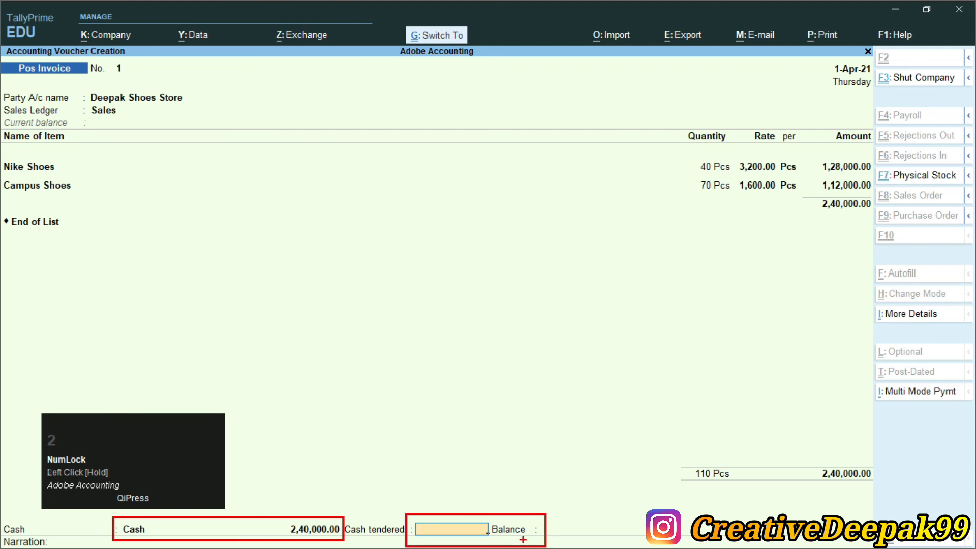
key("2")
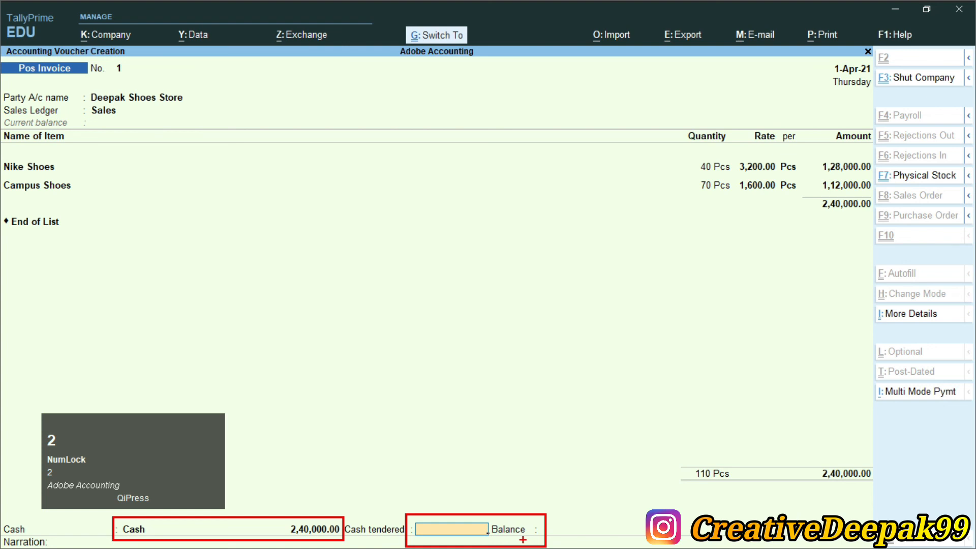
key("Escape")
type("204")
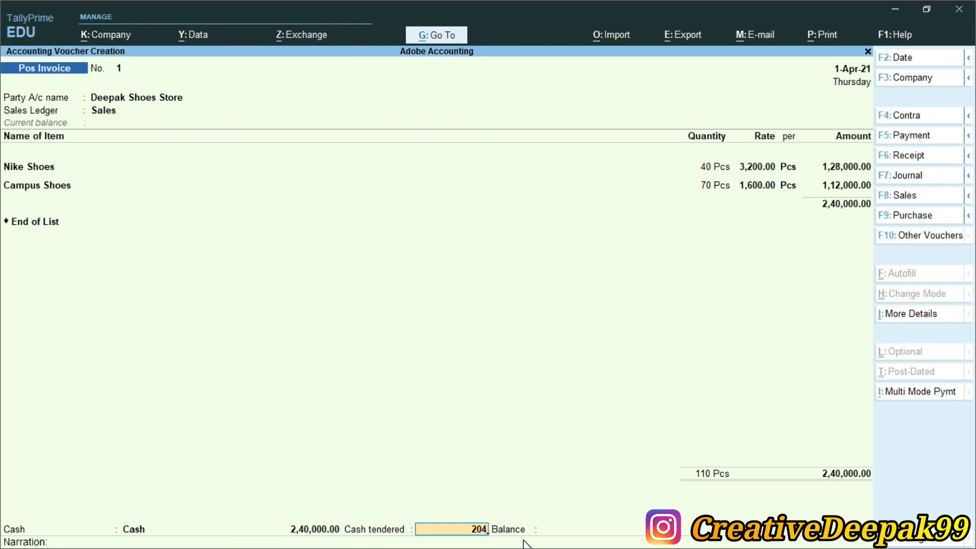
key("BackSpace")
type("40000")
key("Return")
key("Return")
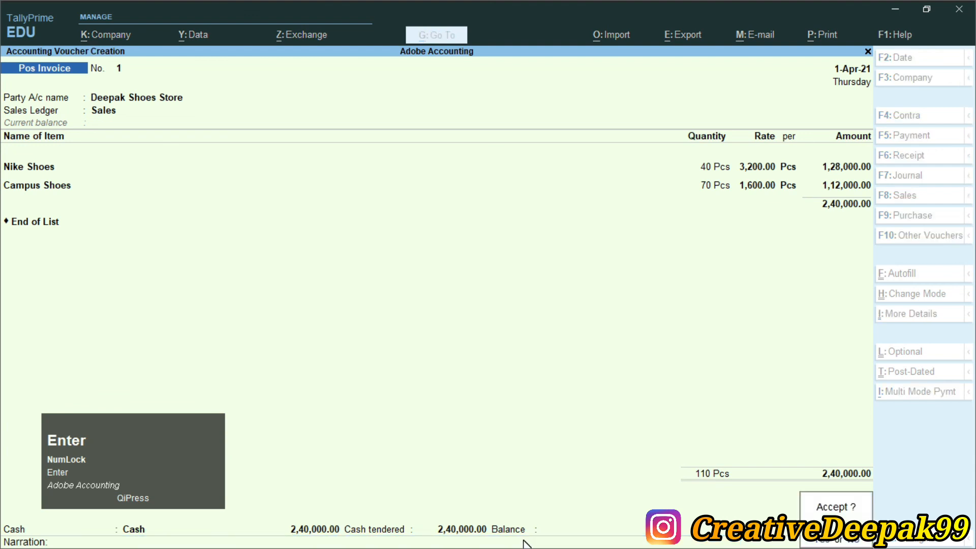
key("Return")
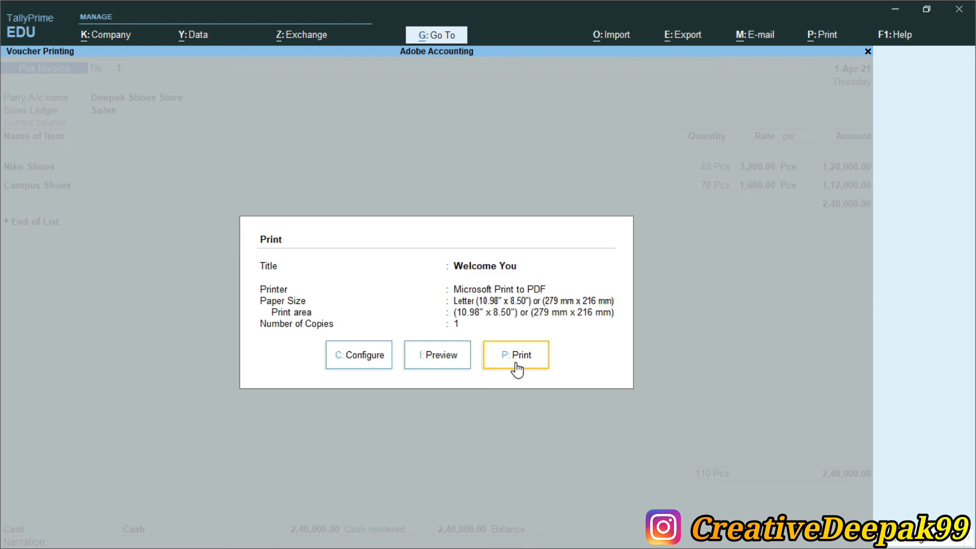
Preview the 2,40,000.00 POS invoice printout zoomed, then back out to Gateway of Tally.
left_click(432, 359)
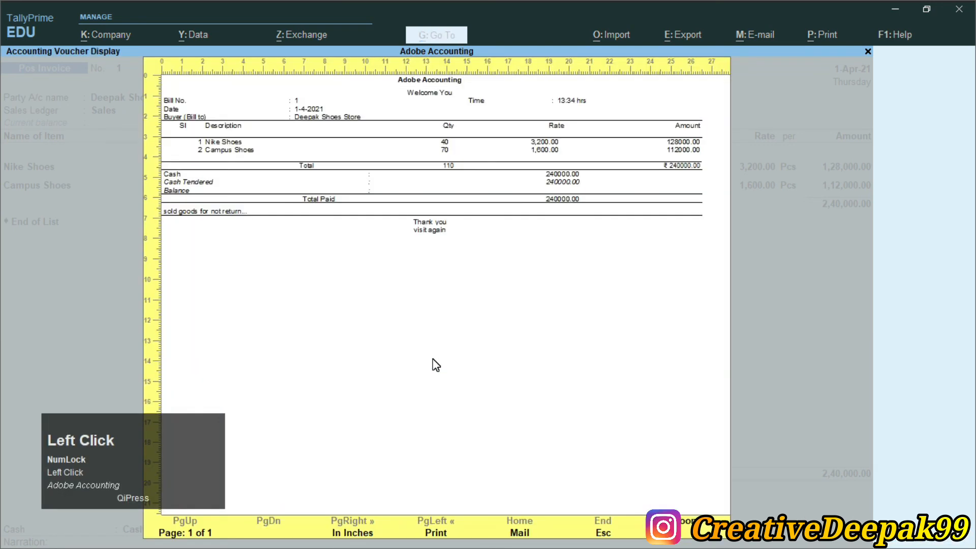
key("alt+z")
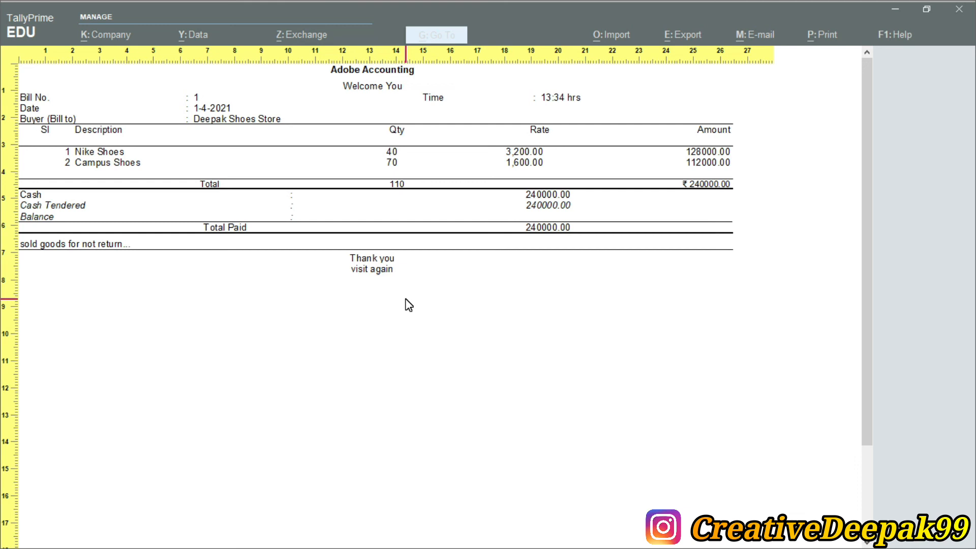
key("Escape")
key("Escape")
key("Escape")
key("BackSpace")
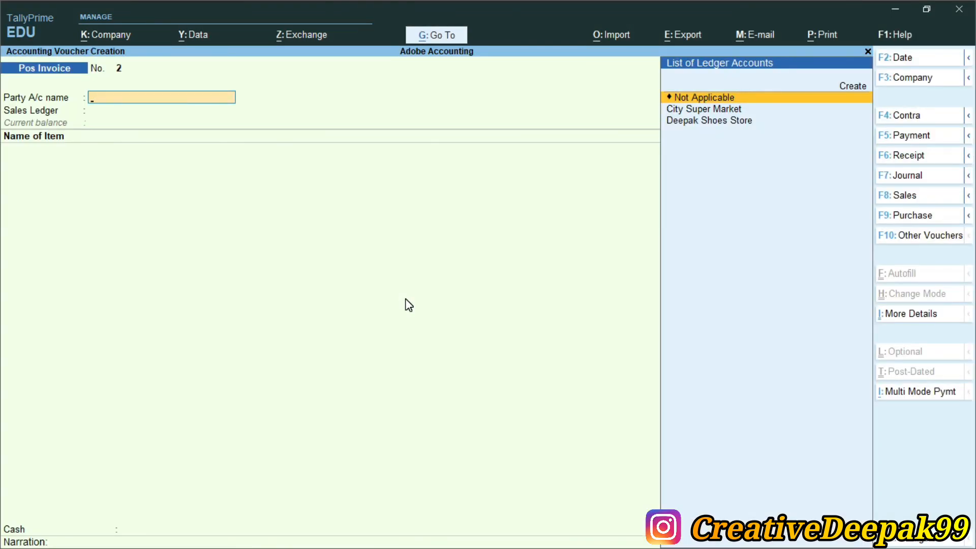
key("Escape")
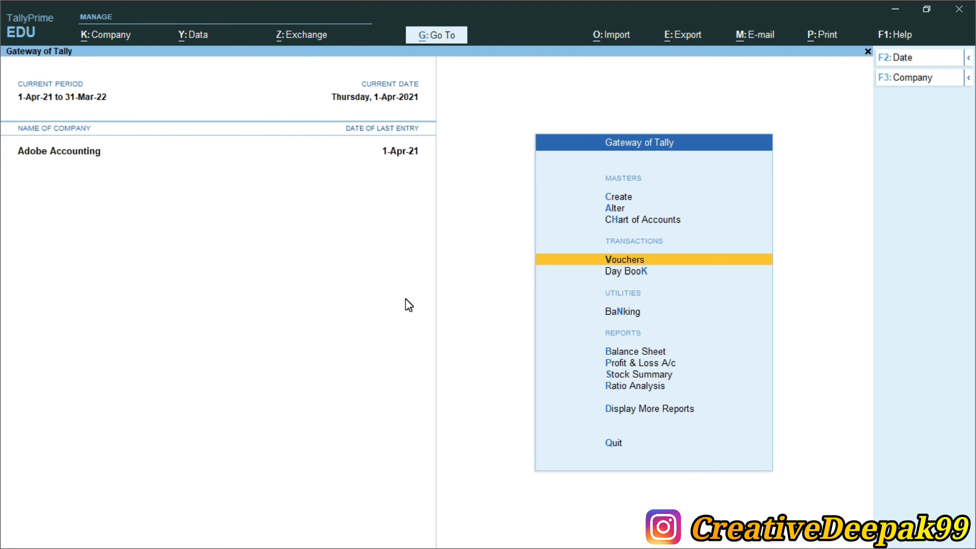